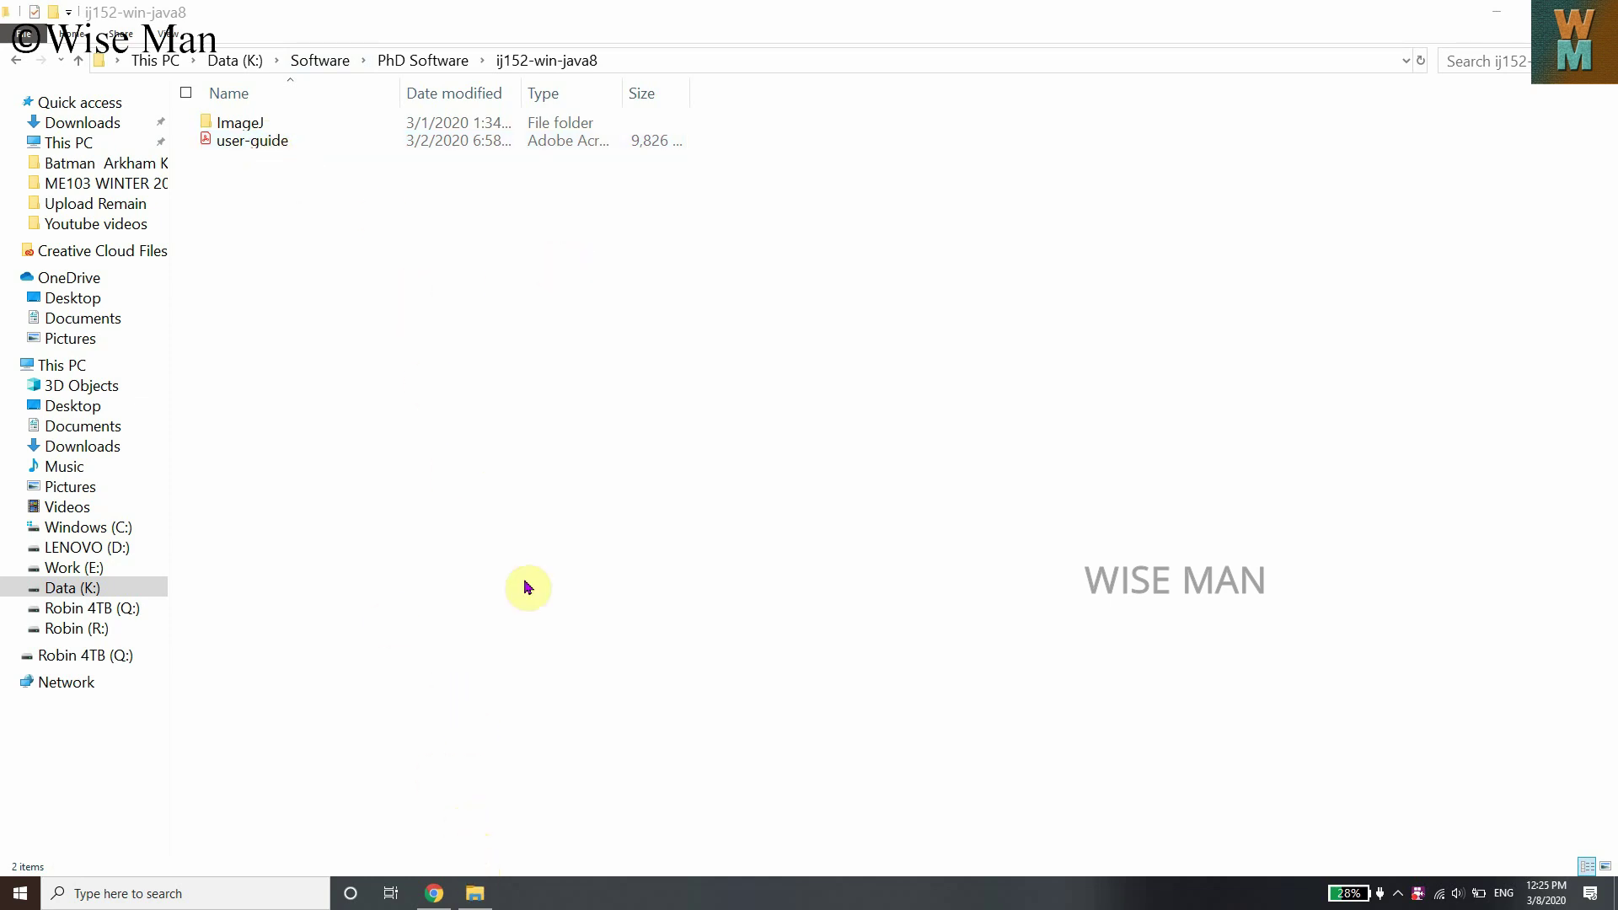
Step: In Chrome, open 'ImageJ website - NIH' in a background tab, then go to 'Download - ImageJ - NIH'
left_click(434, 893)
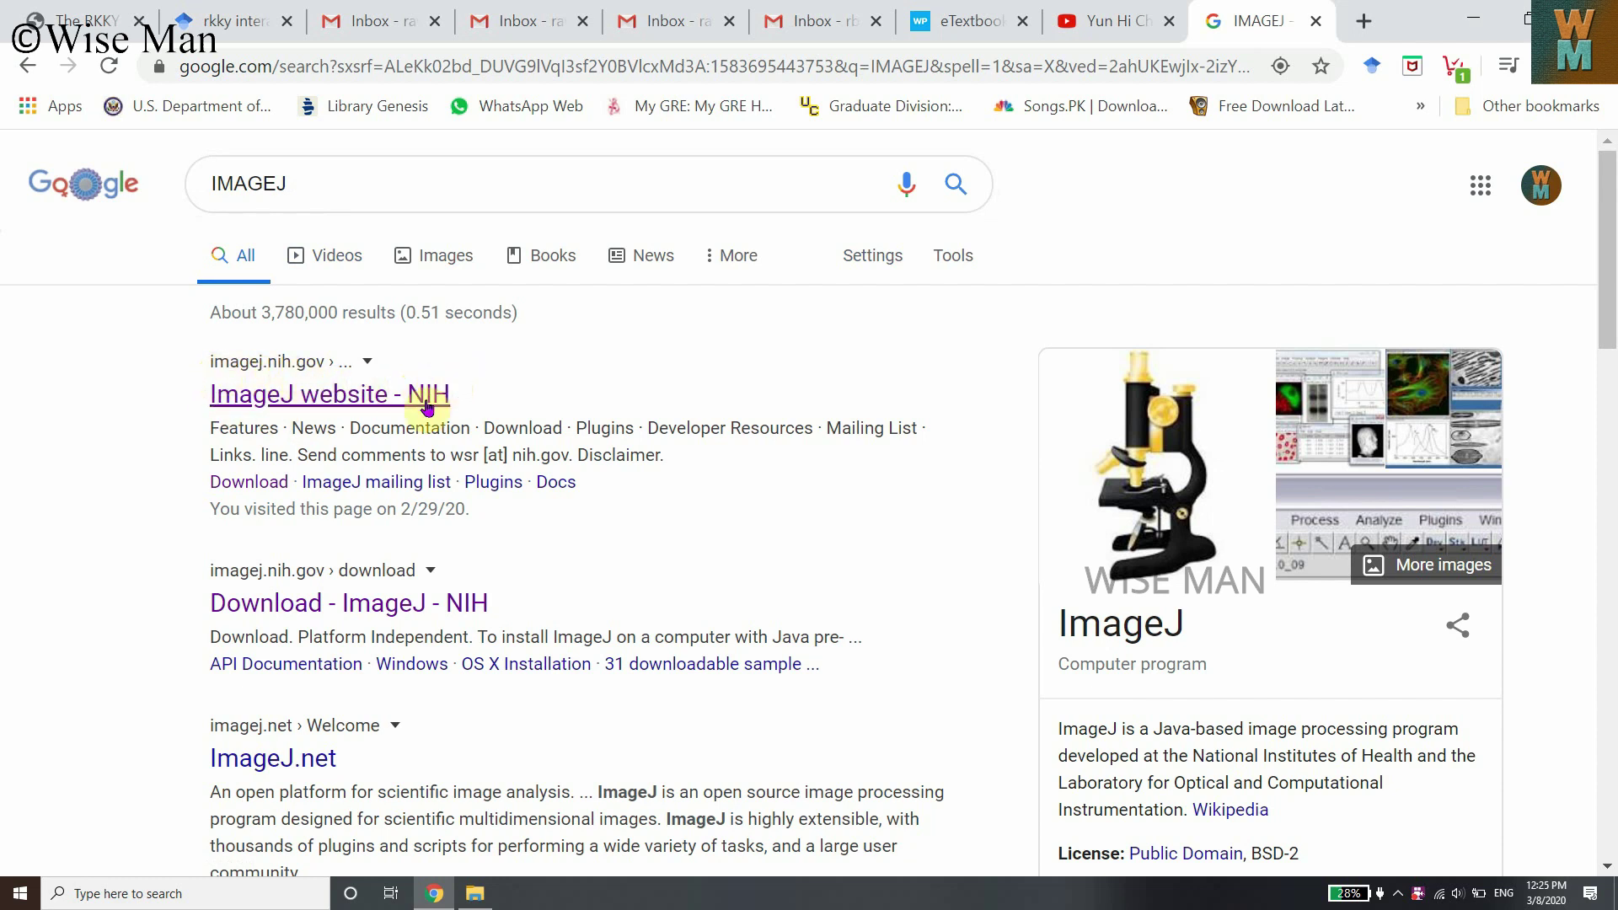
middle_click(391, 406)
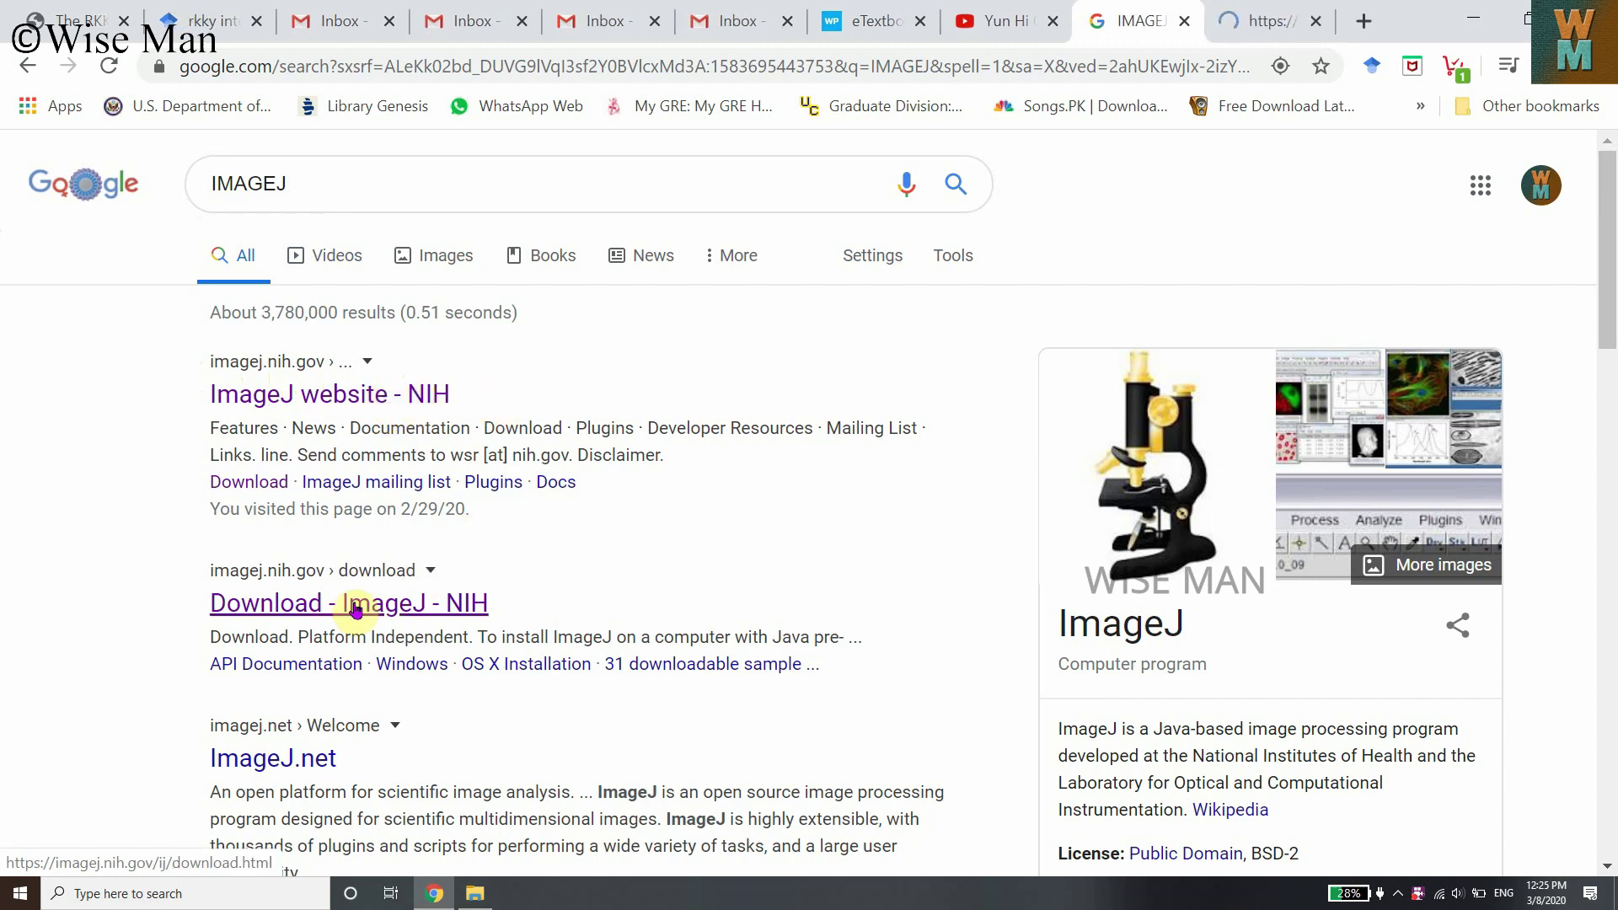
left_click(403, 605, "ctrl+shift")
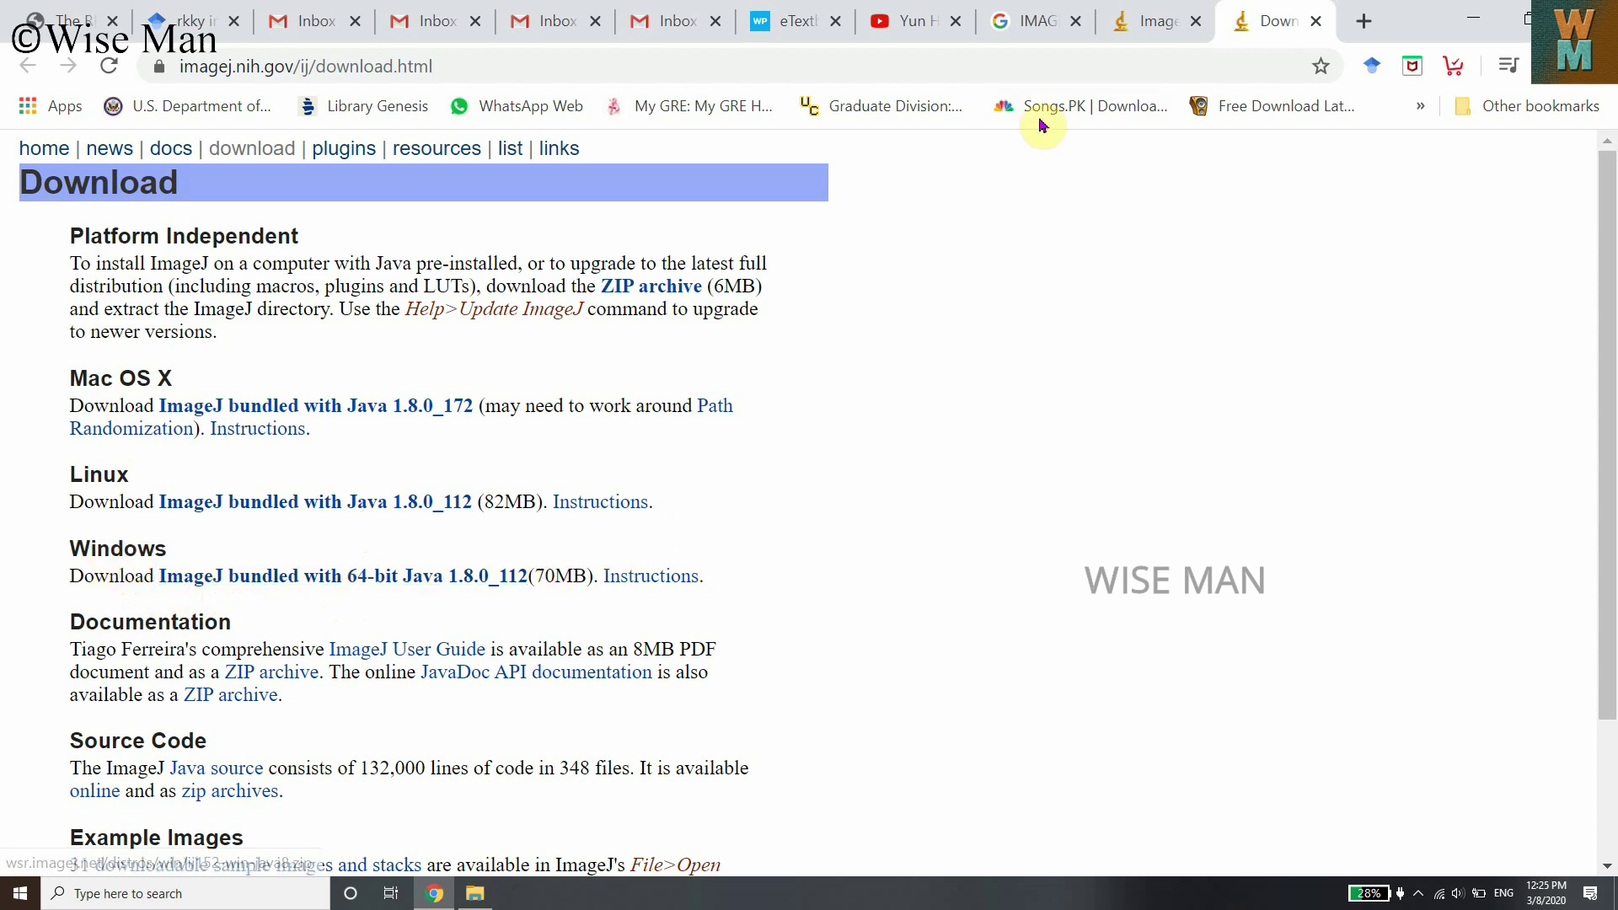
Step: In File Explorer, navigate from PhD Software into ij152-win-java8 > ImageJ
mouse_move(475, 898)
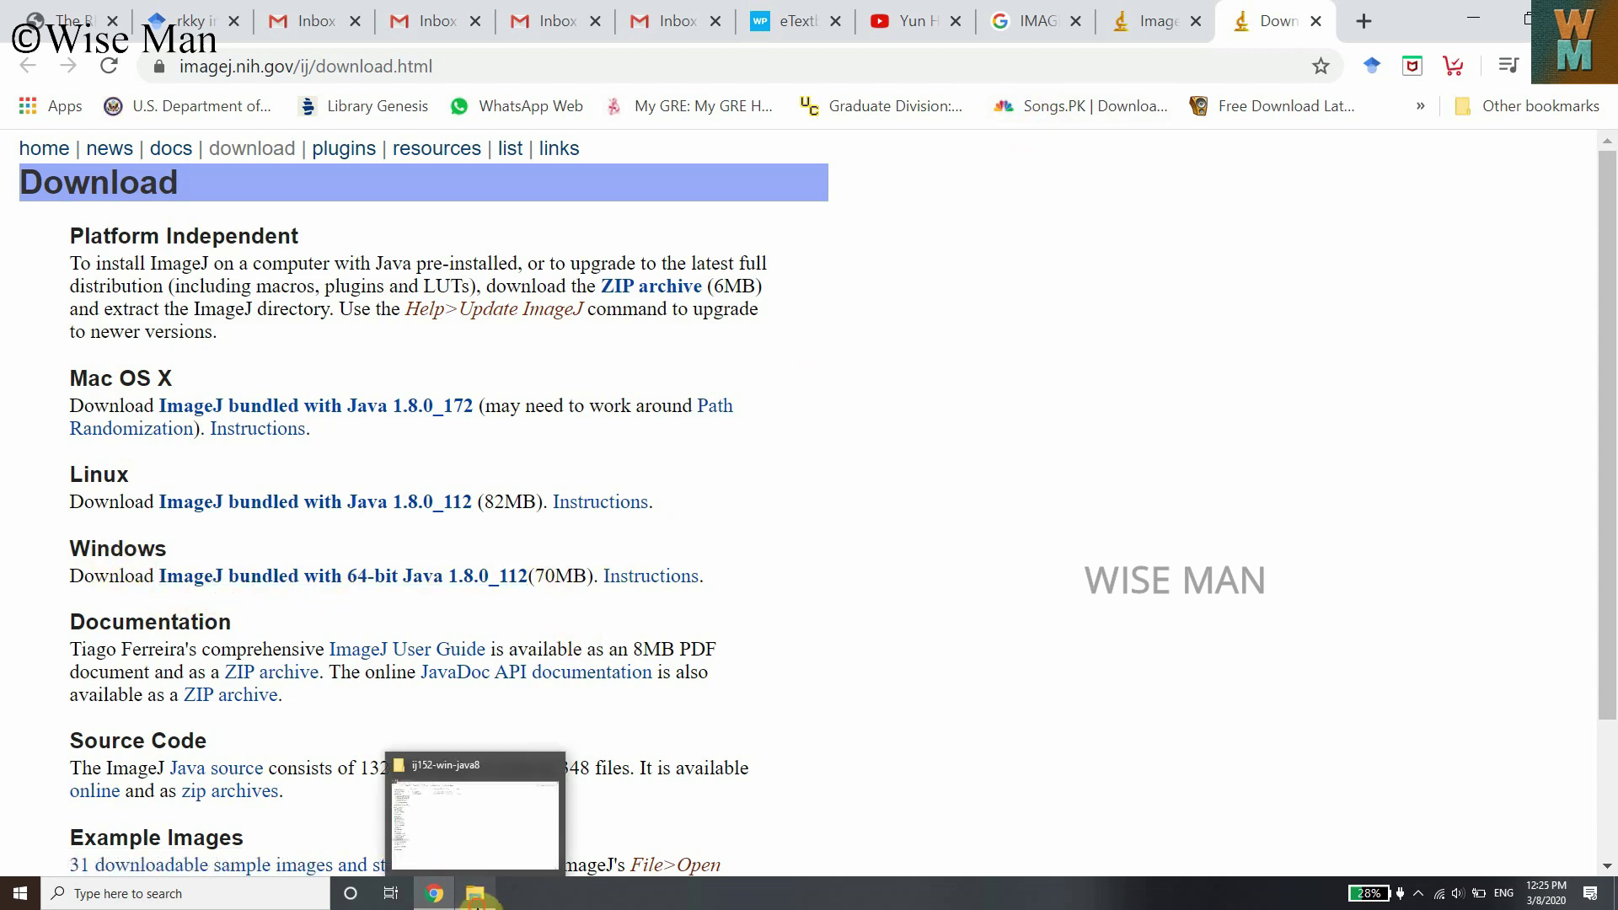
left_click(444, 794)
left_click(79, 63)
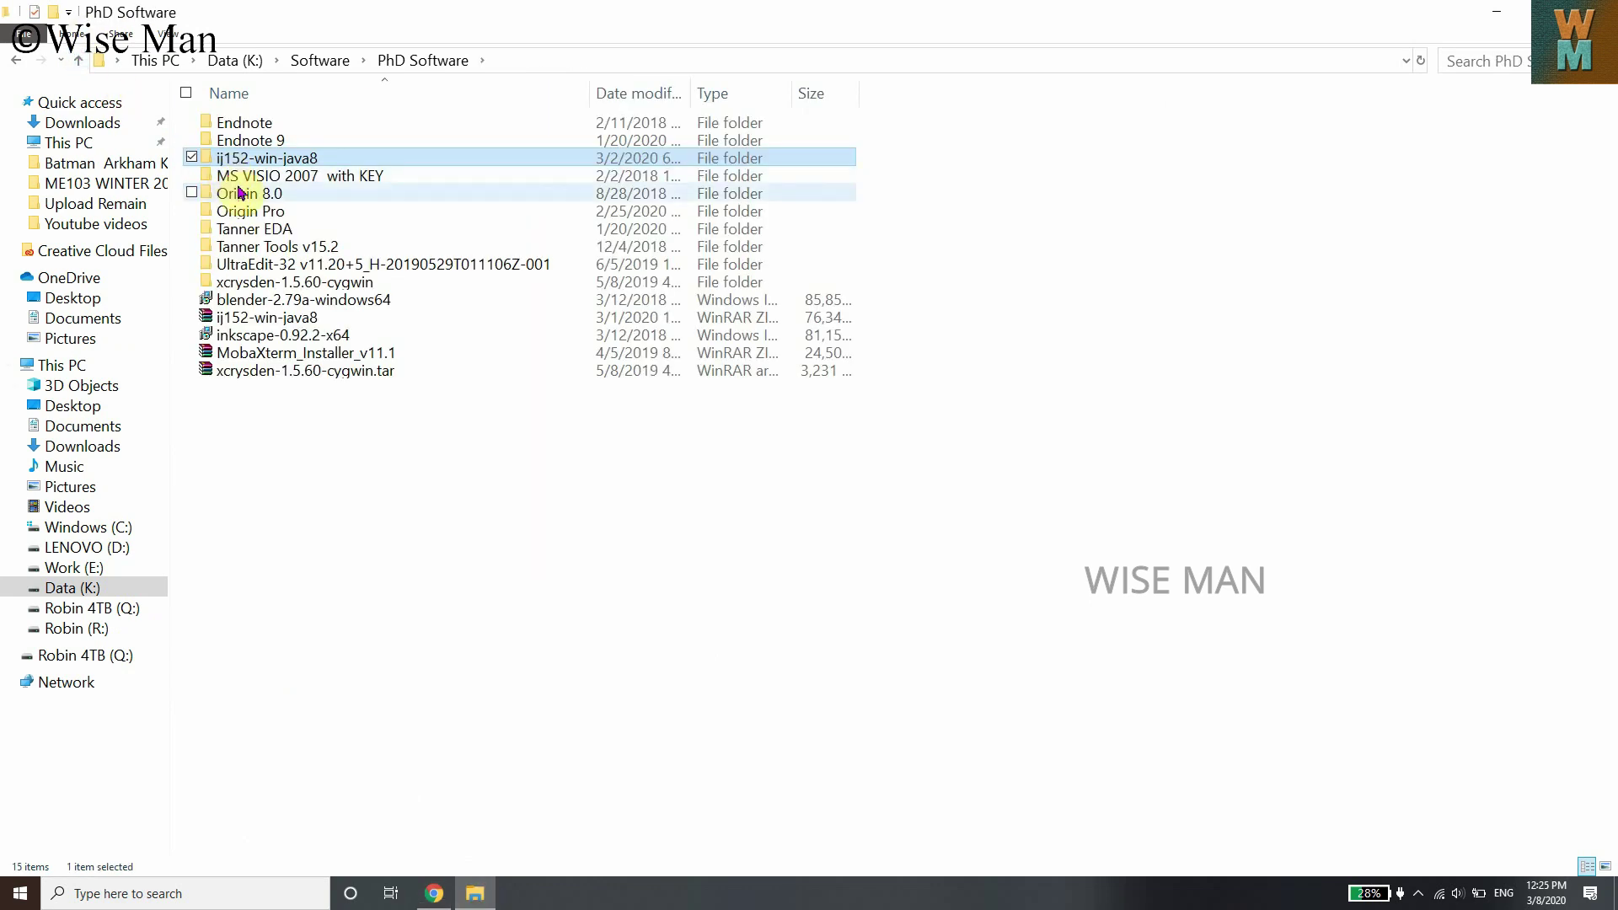
double_click(229, 157)
left_click(74, 64)
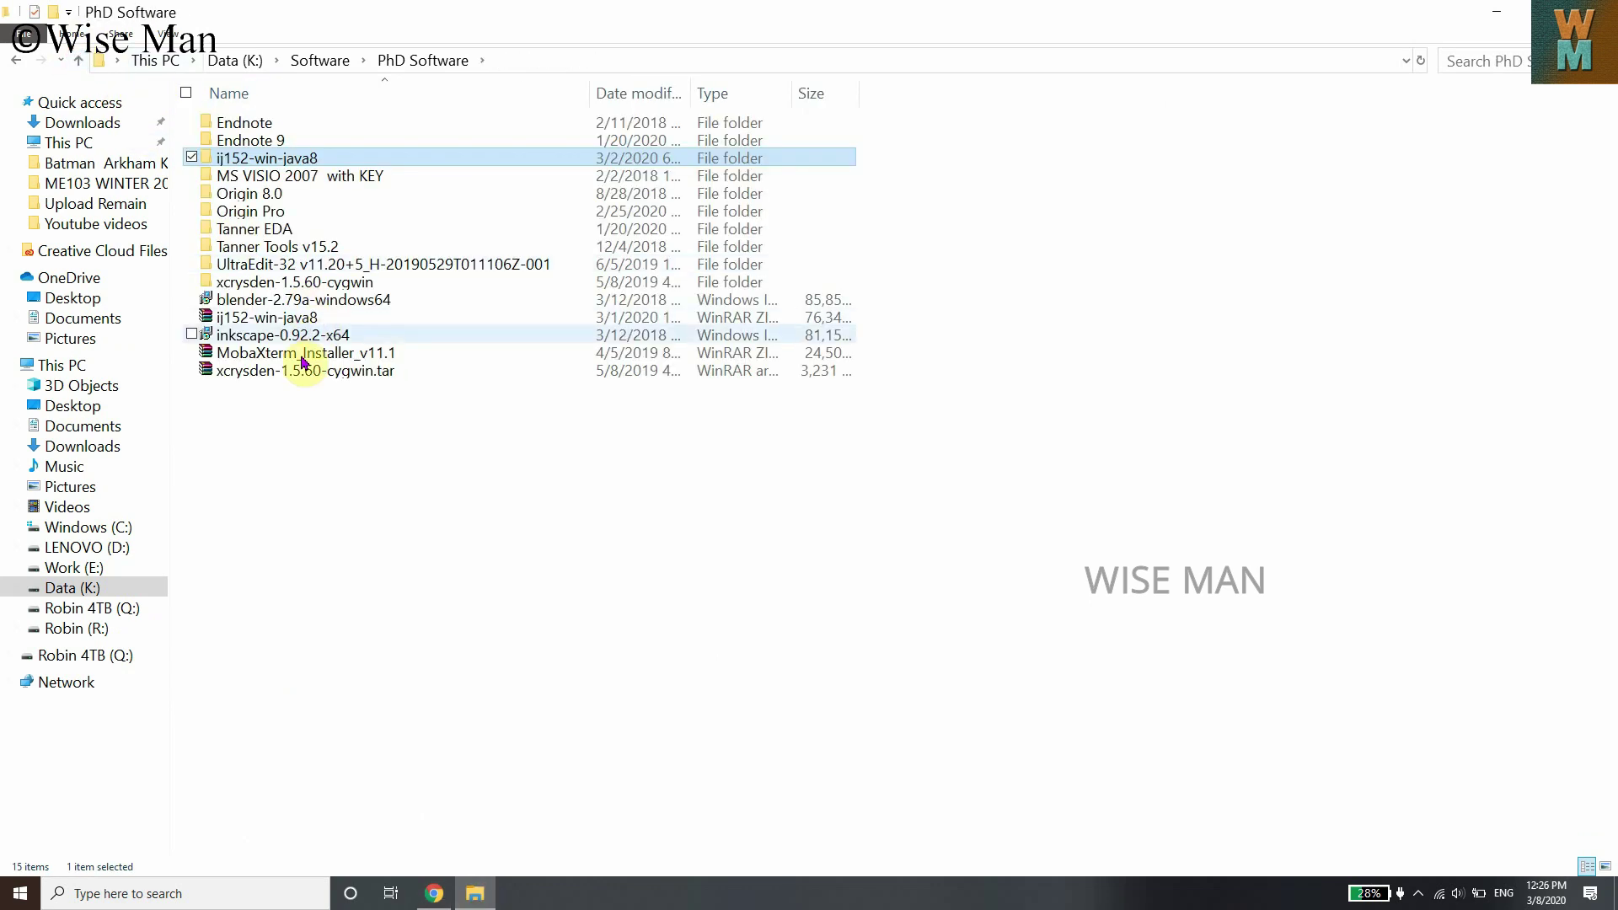
left_click(263, 317)
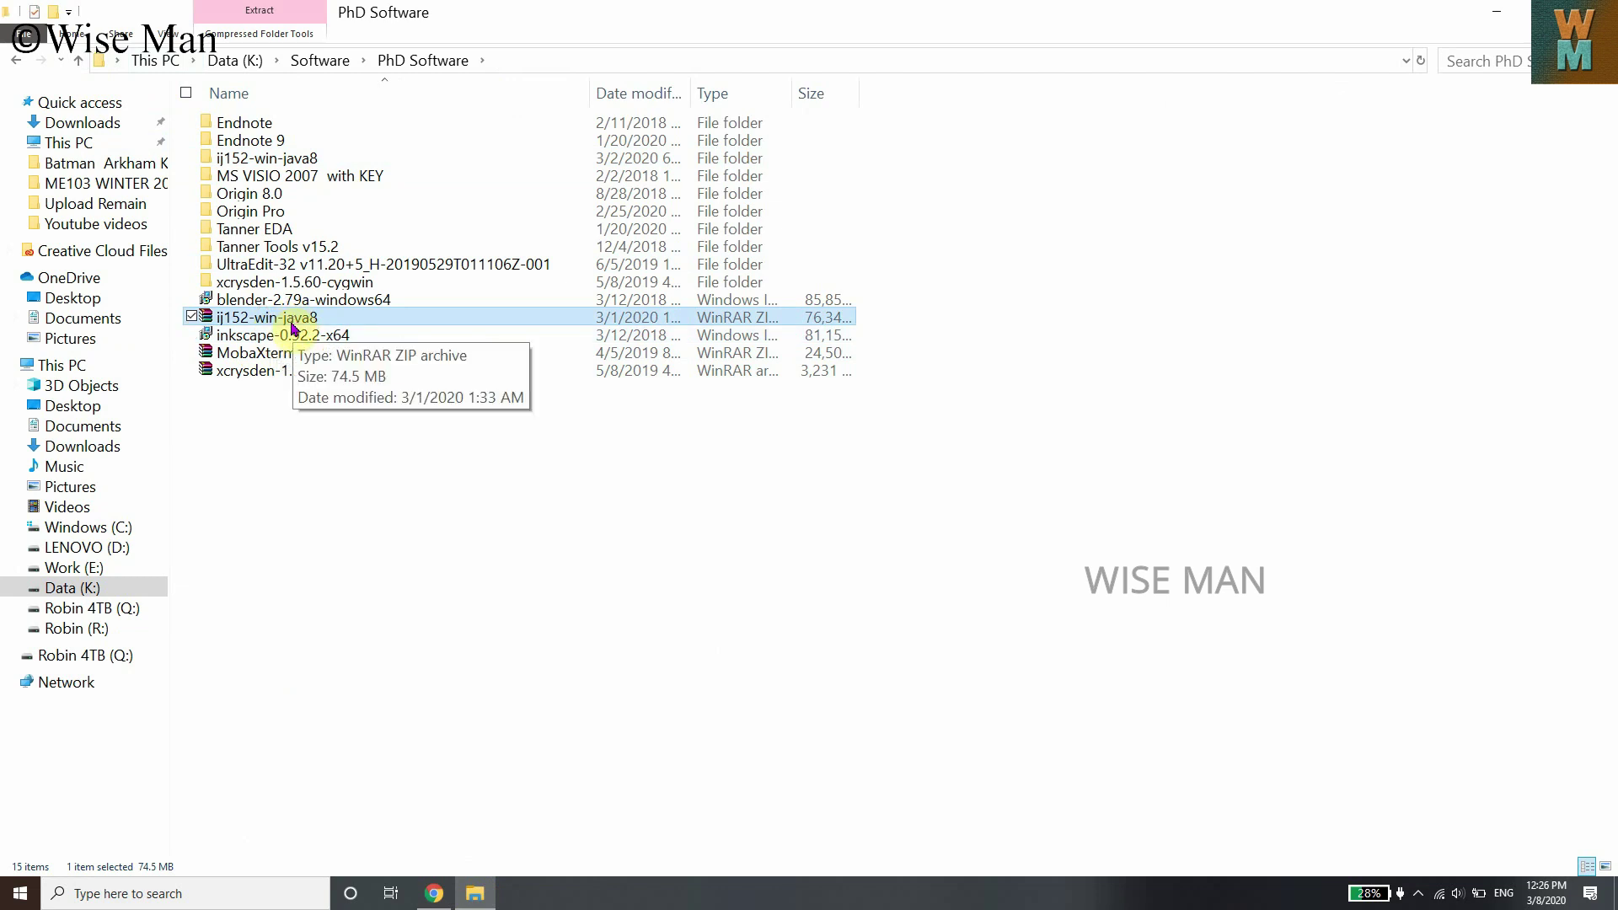
double_click(261, 159)
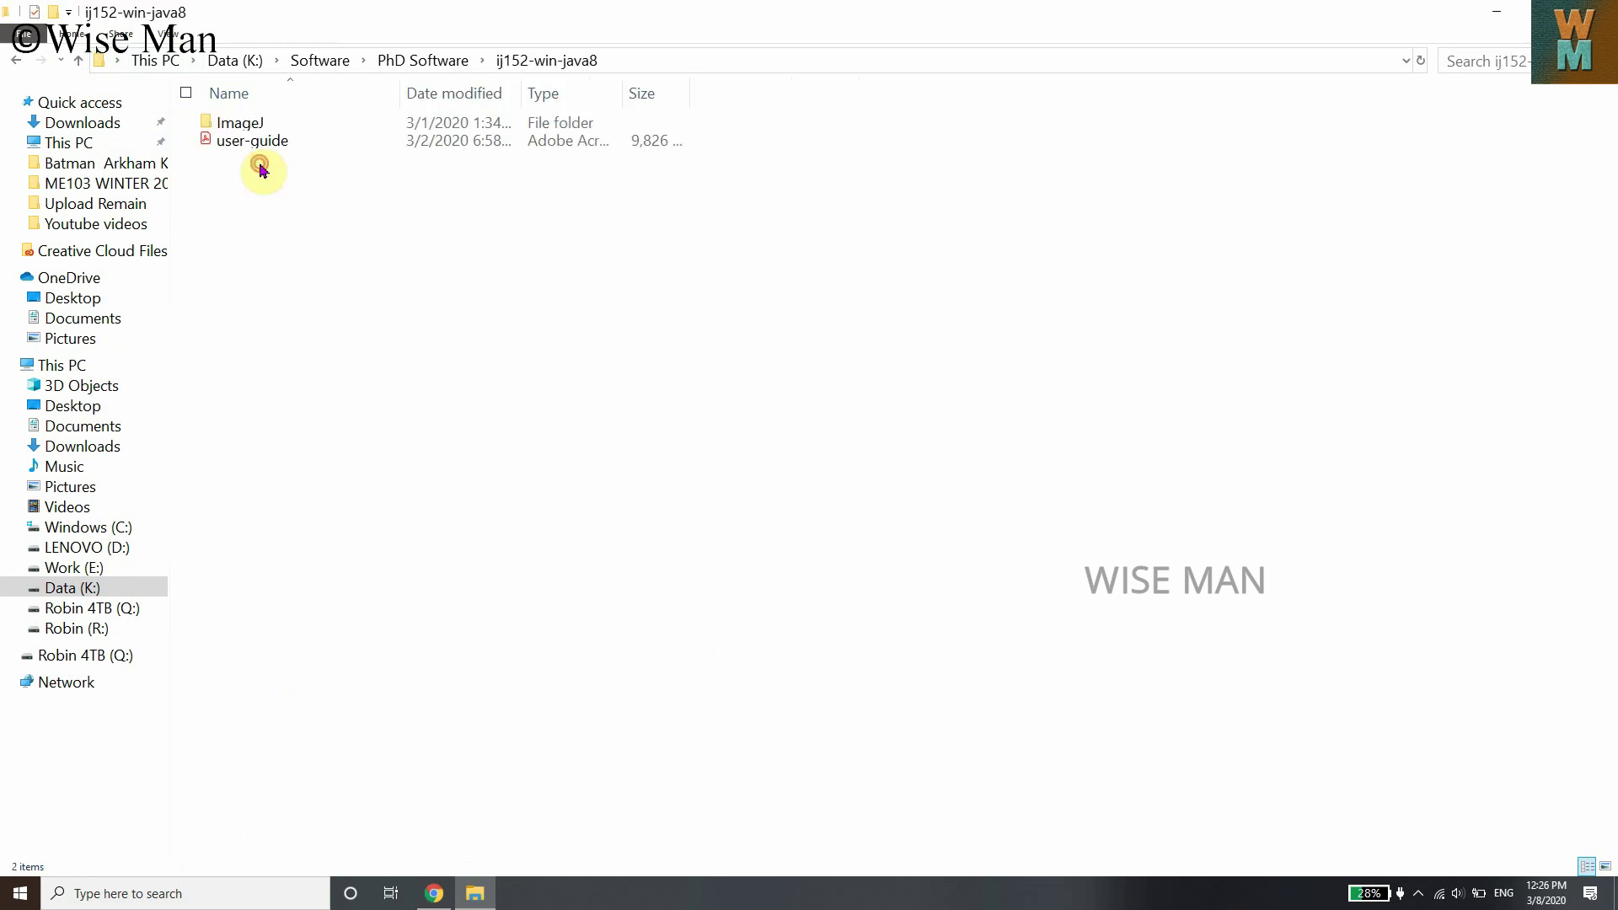
left_click(262, 127)
double_click(262, 128)
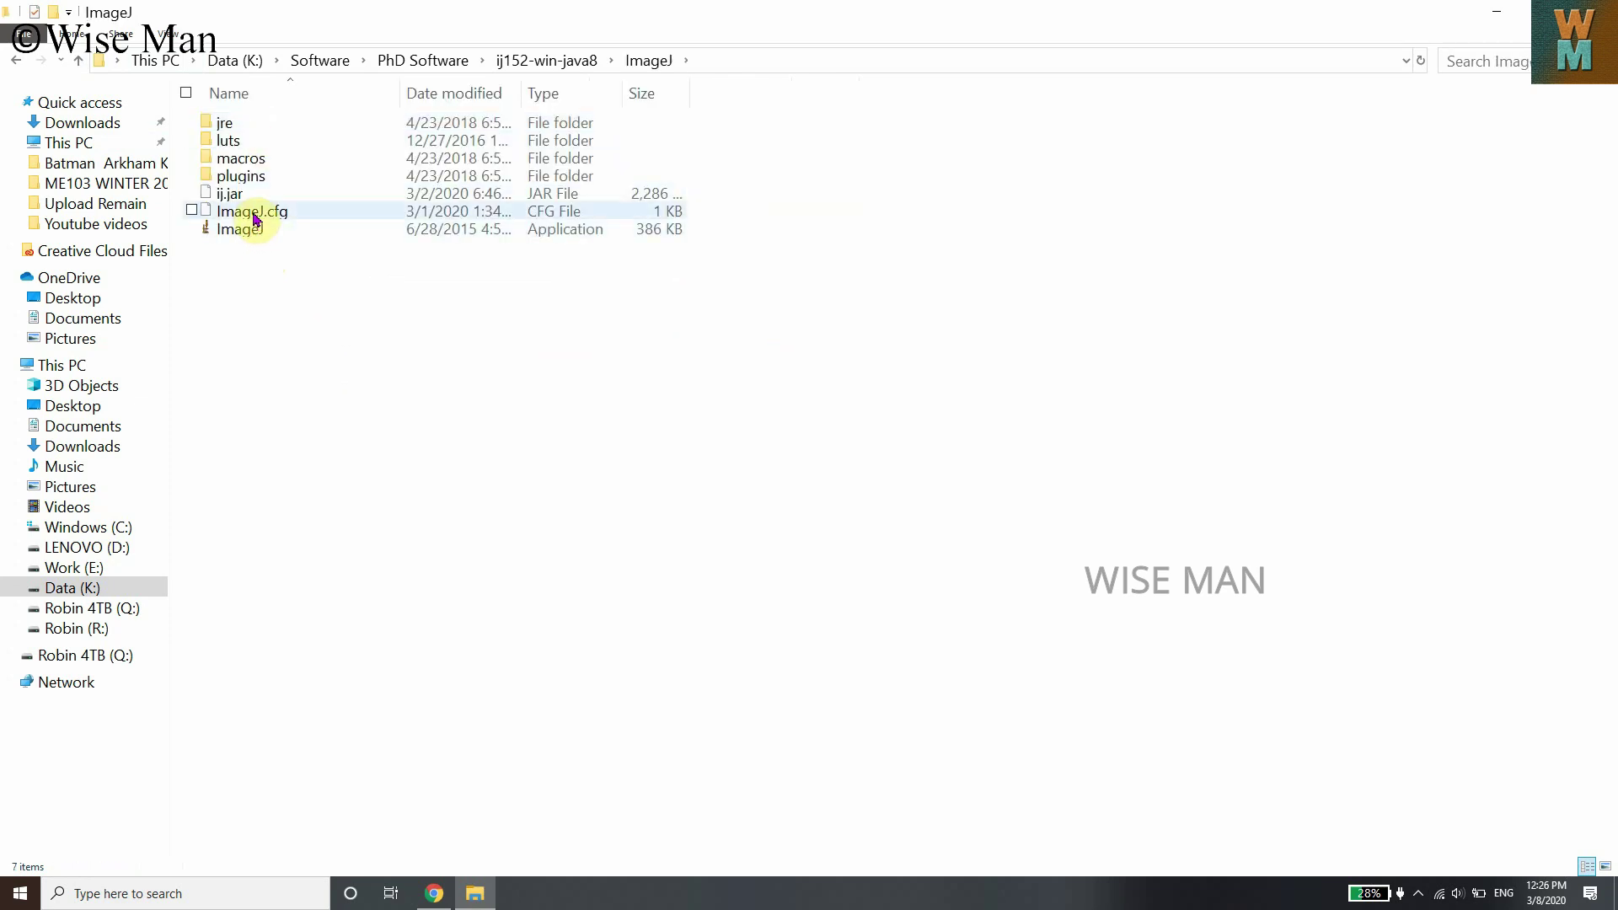
Step: Launch the ImageJ application from the ImageJ folder
right_click(299, 363)
left_click(260, 265)
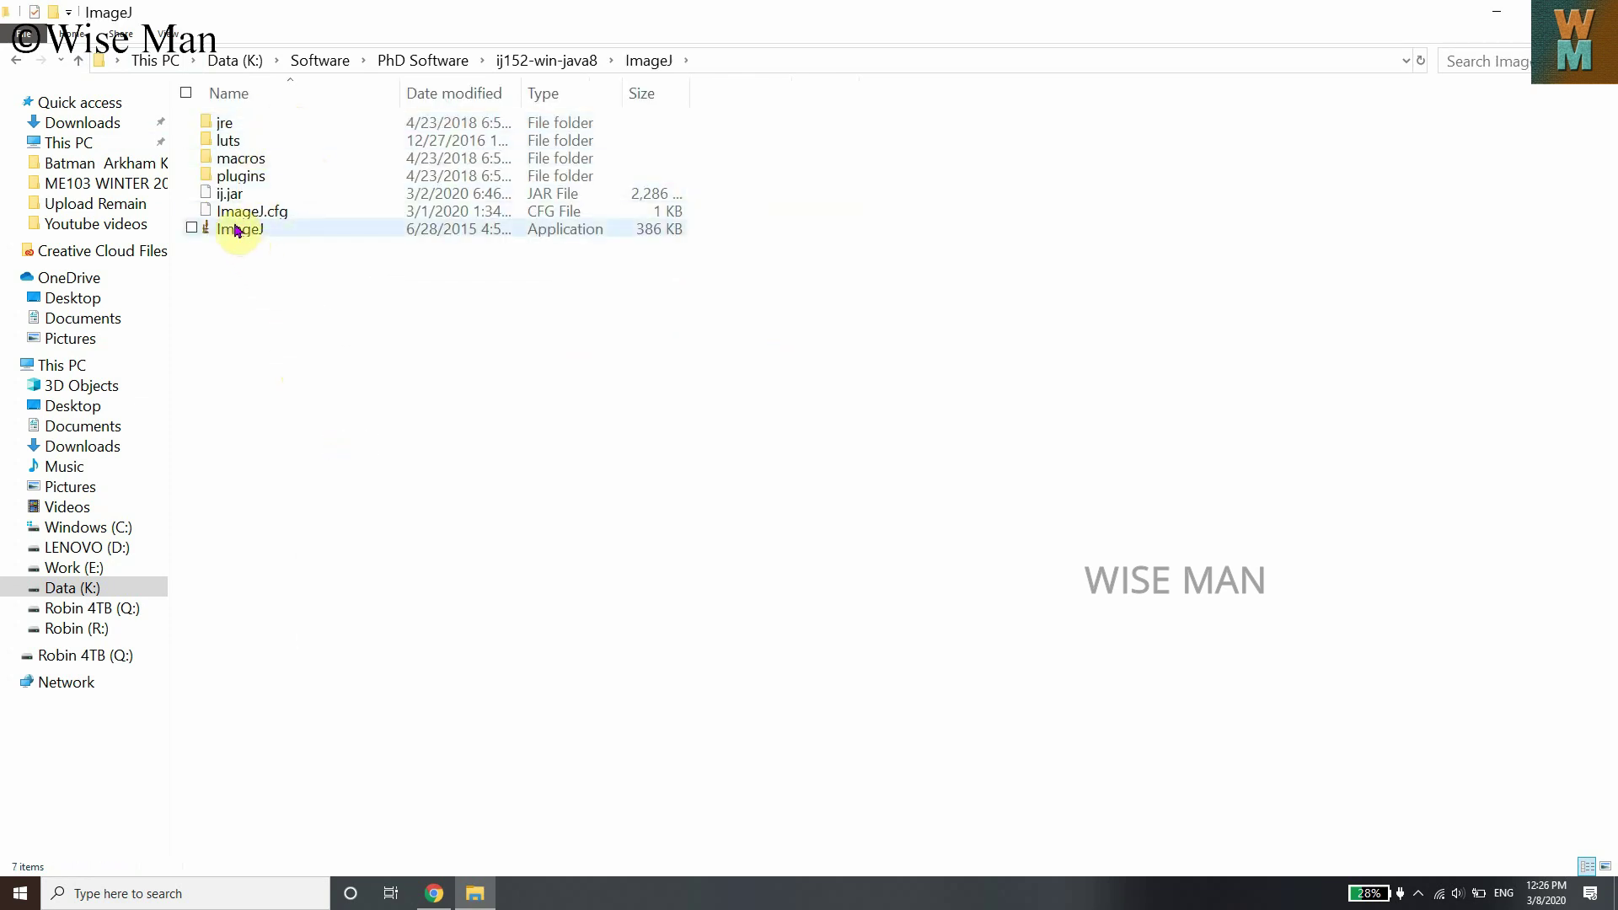
left_click(235, 227)
double_click(239, 230)
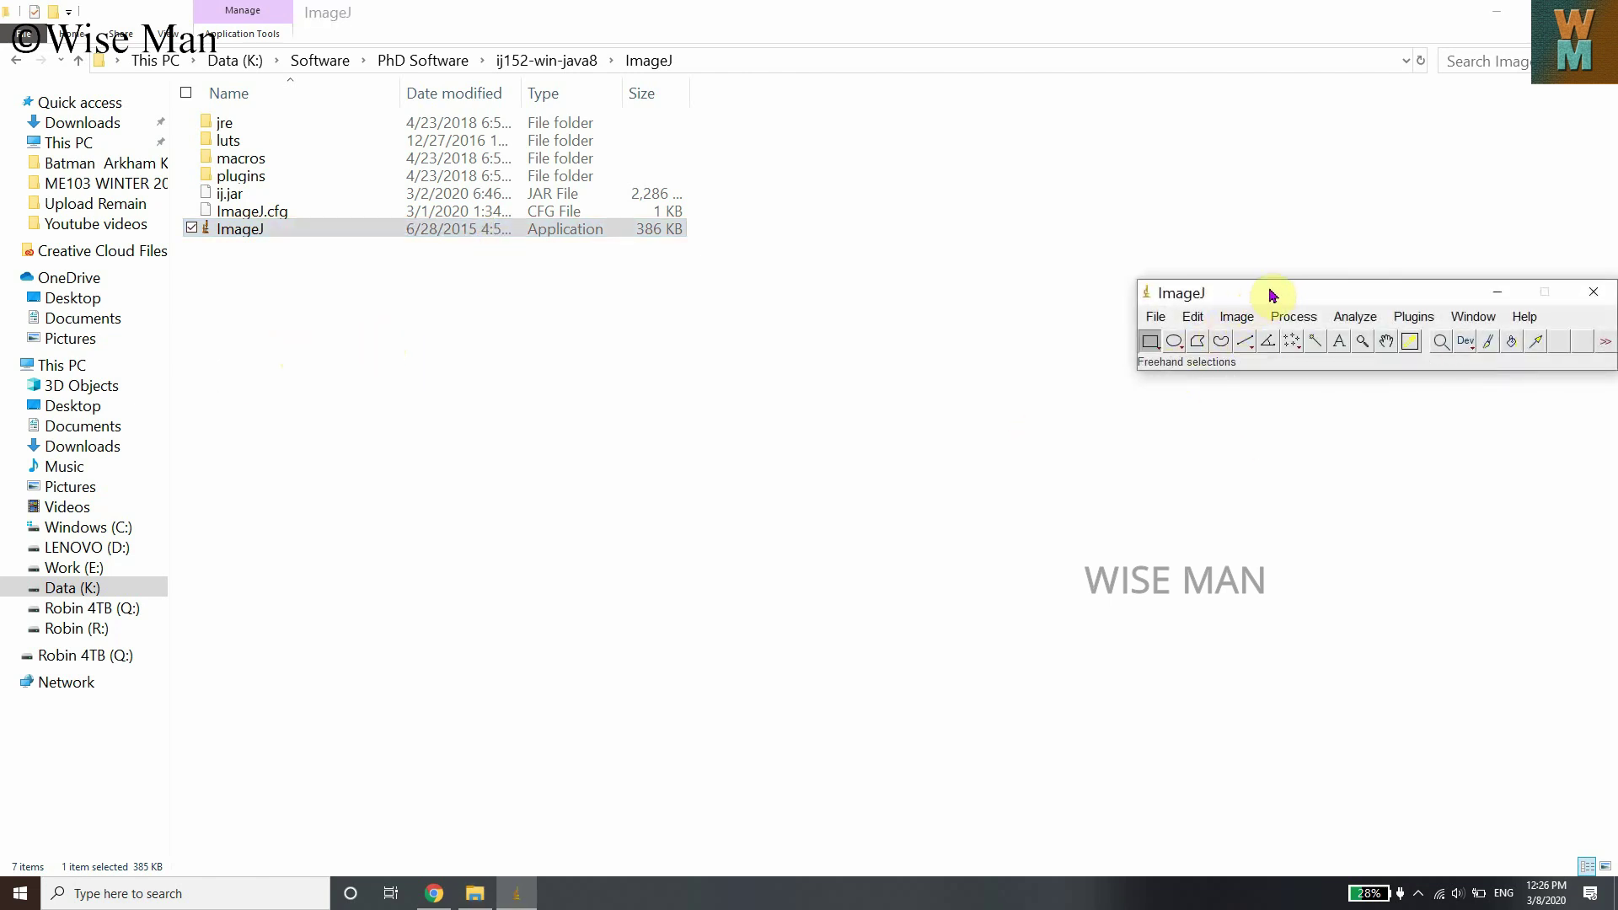
Step: Move the ImageJ toolbar aside and start File > Open, bringing the dialog into view
left_click_drag(1272, 294, 1192, 313)
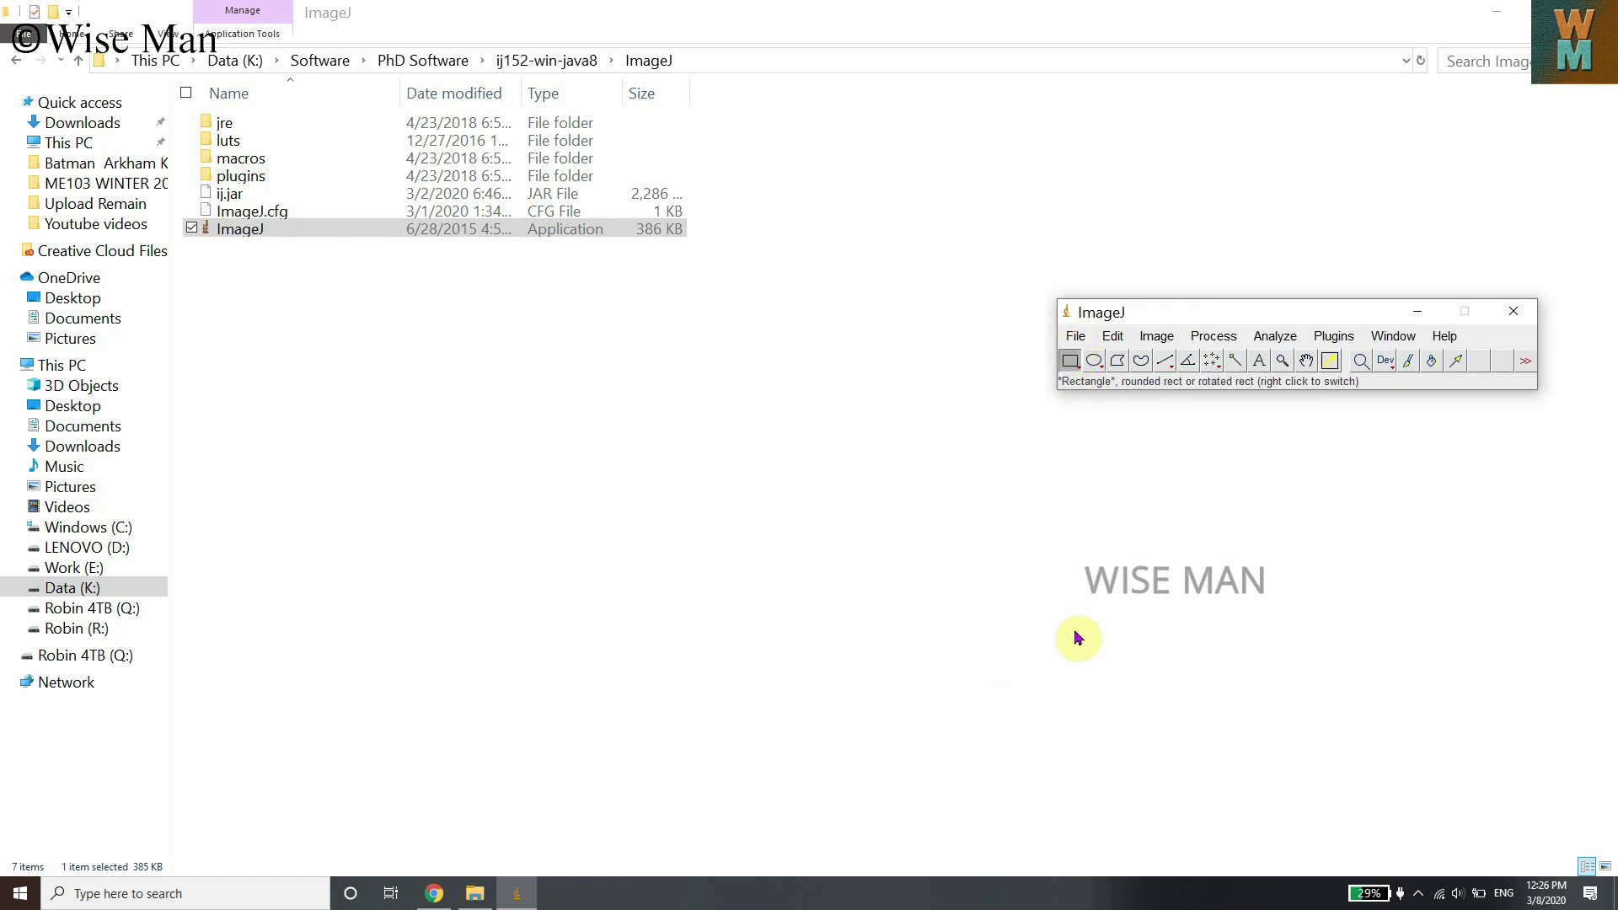
left_click(1085, 345)
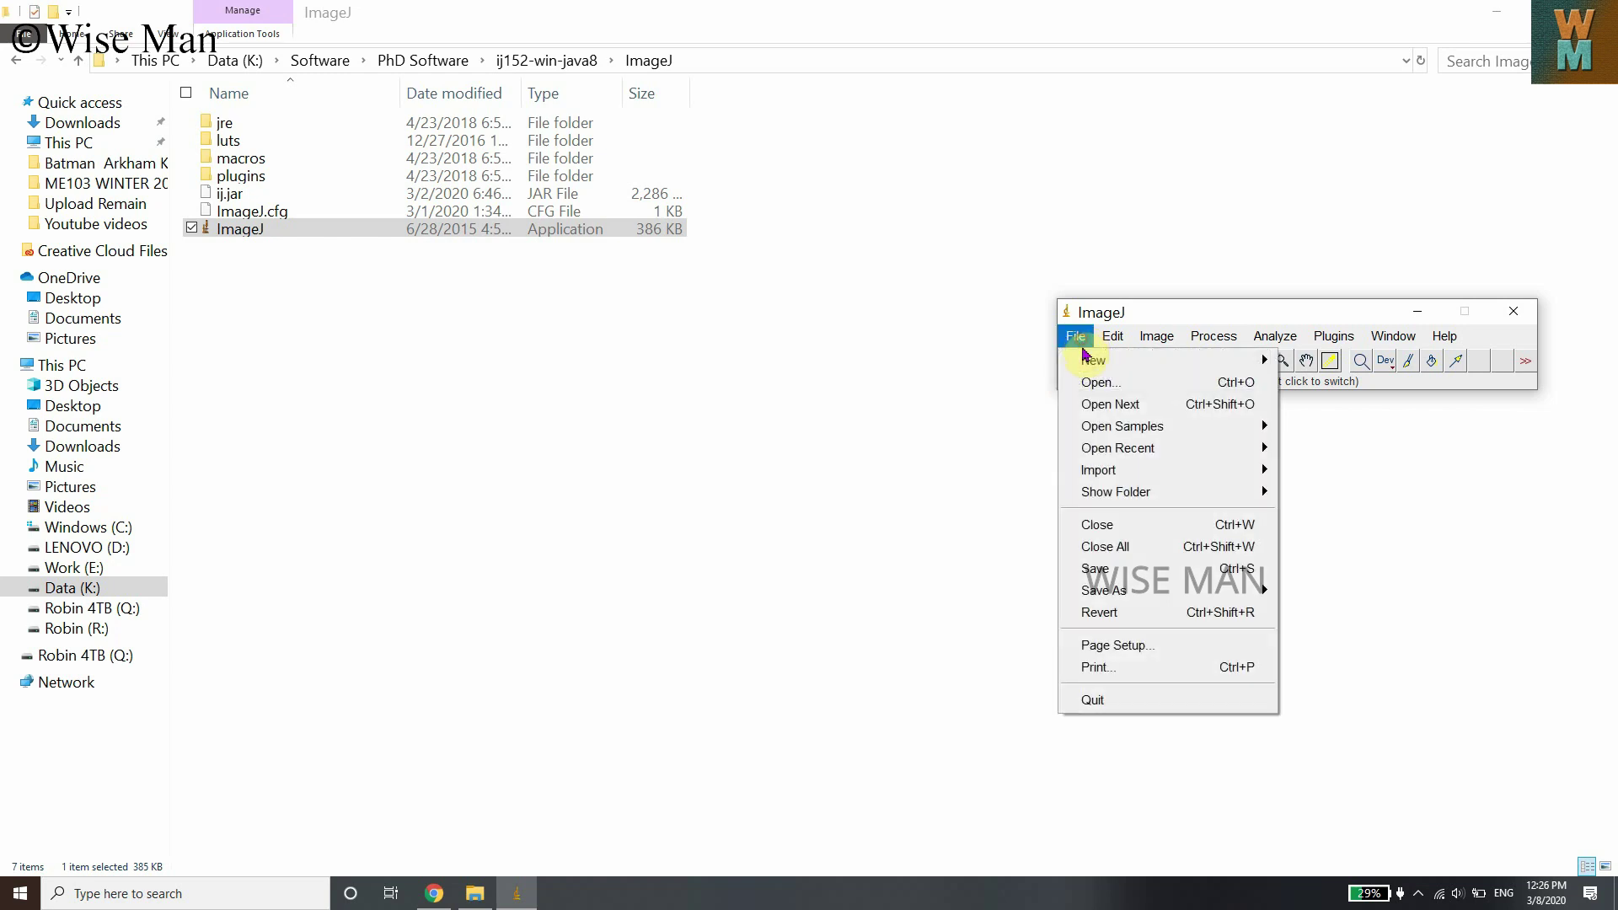
left_click(1123, 381)
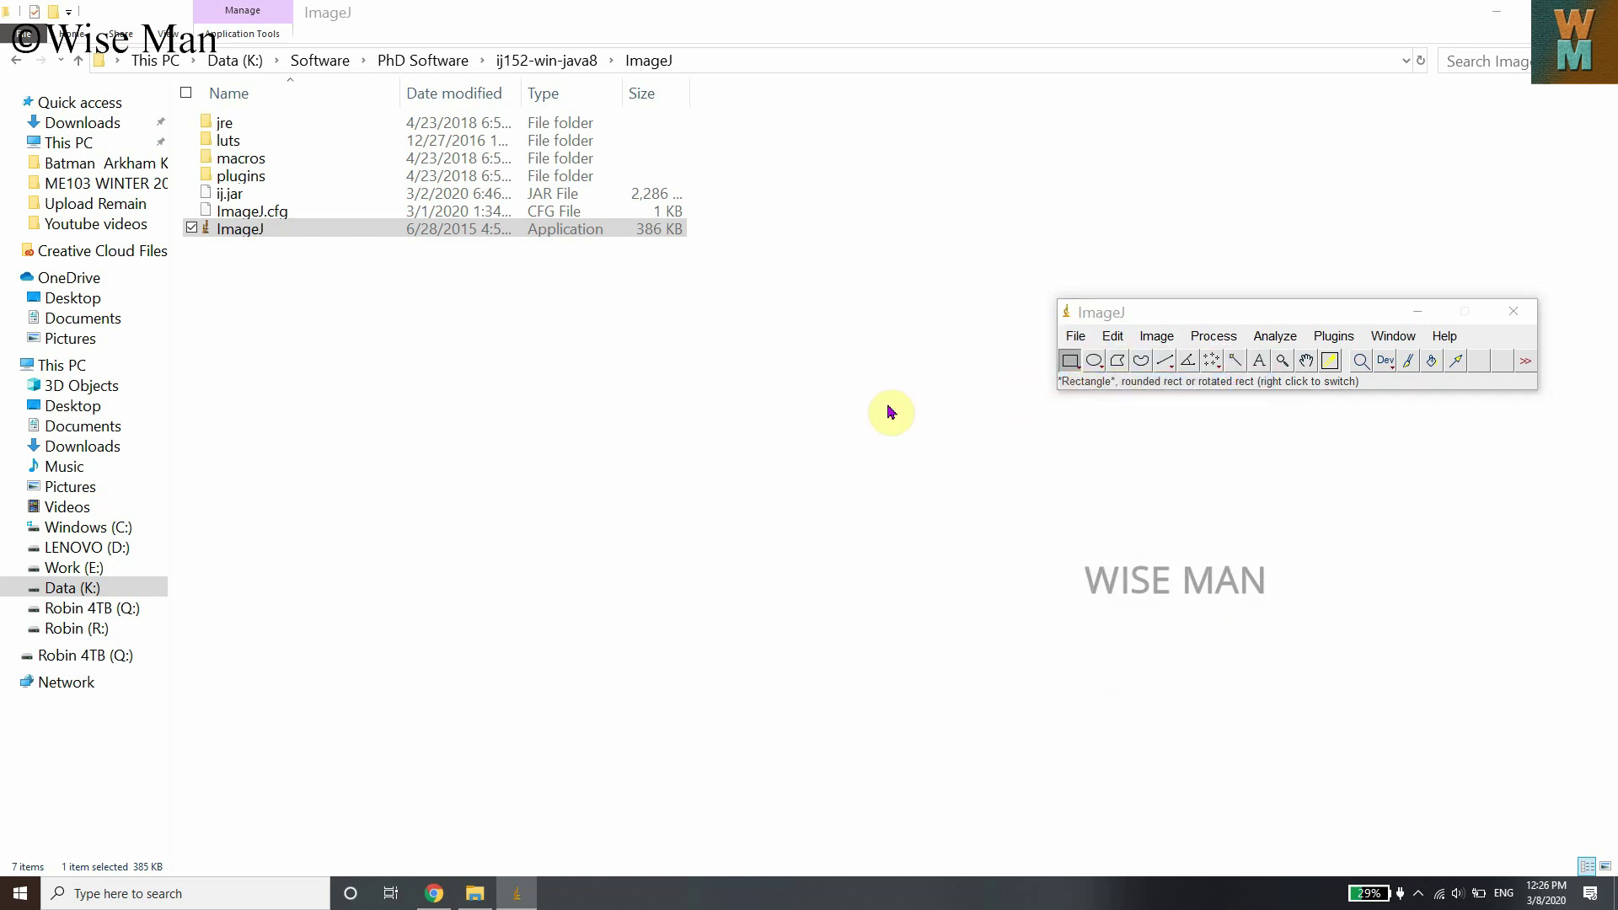
left_click_drag(1241, 179, 673, 416)
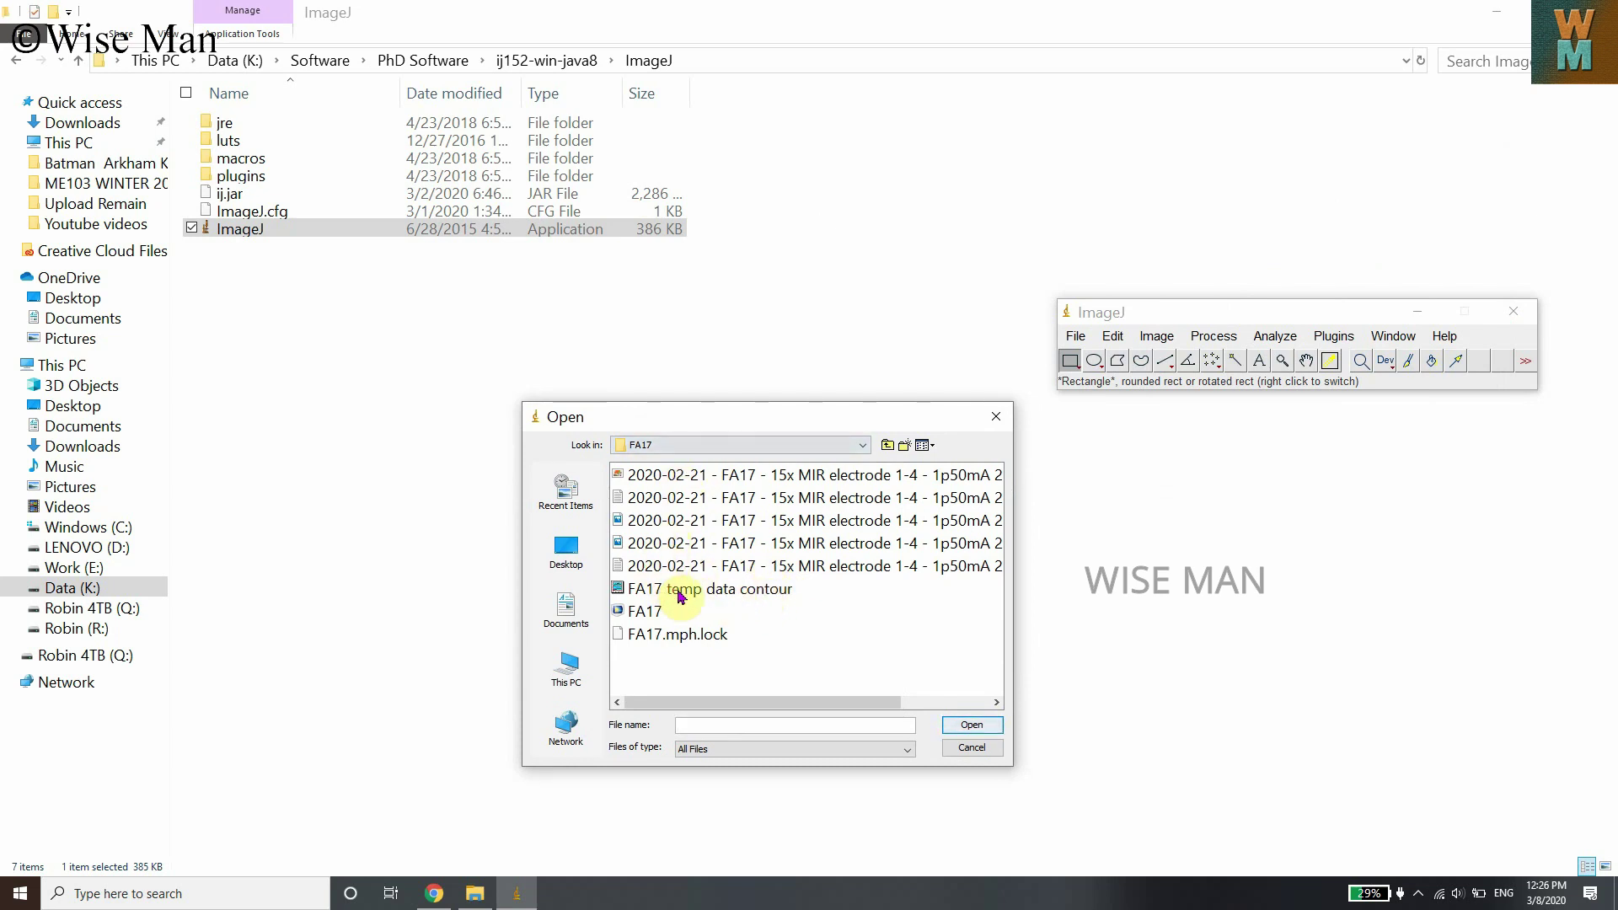
Step: Browse up to PhD > SEM and Optical Images of Devices > FA and open FA17_105.tif
left_click(886, 446)
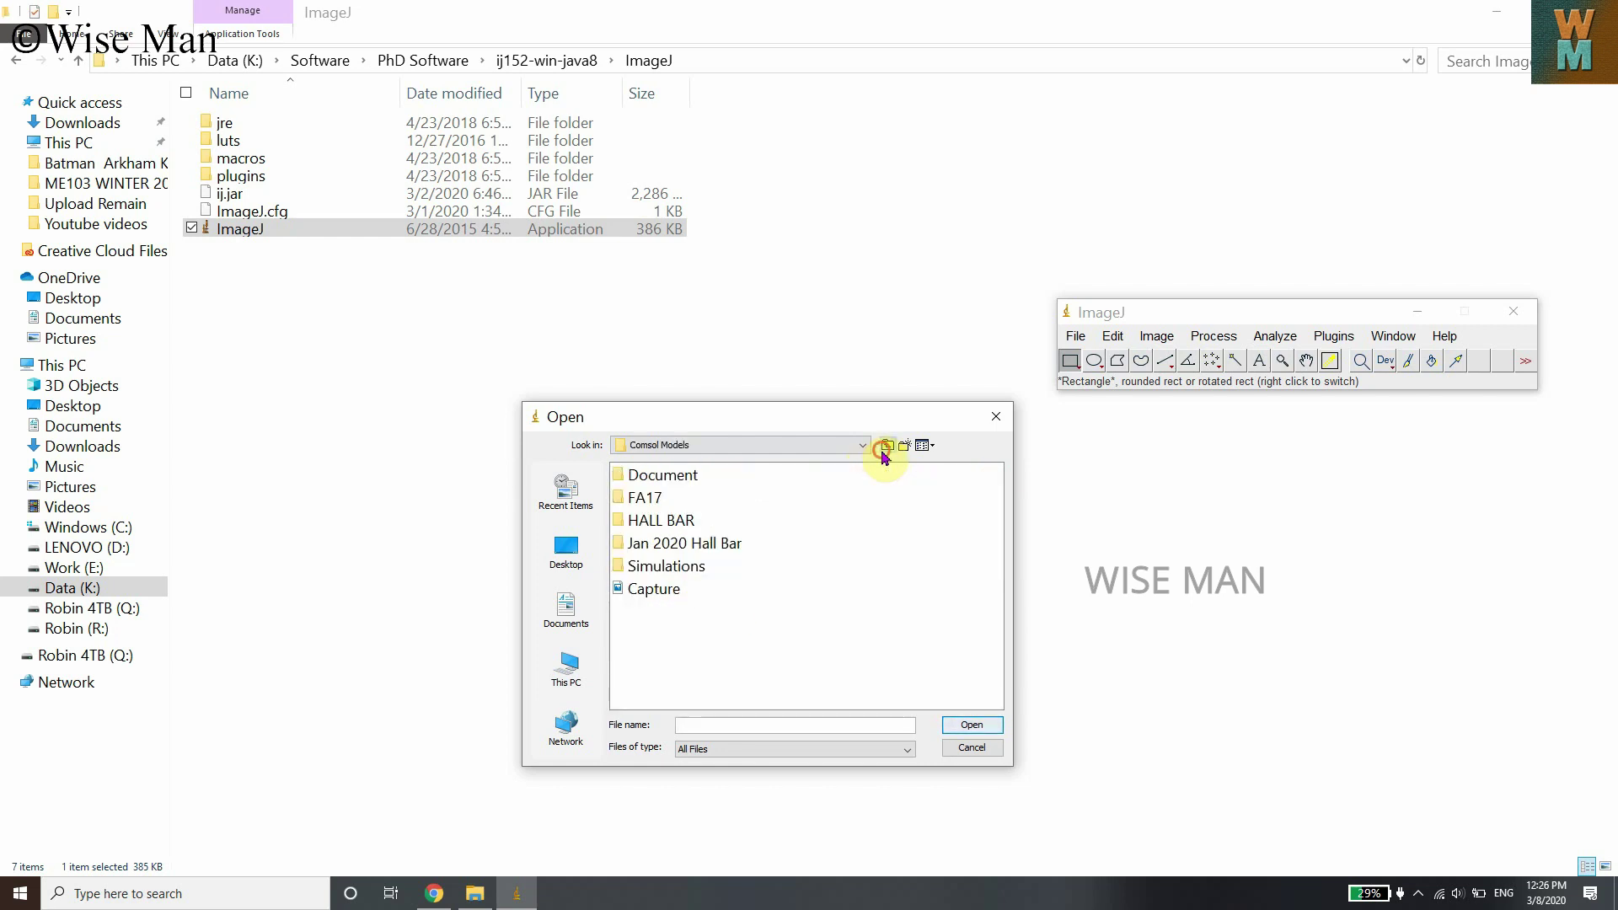
left_click(885, 445)
scroll(883, 631, "down", 5)
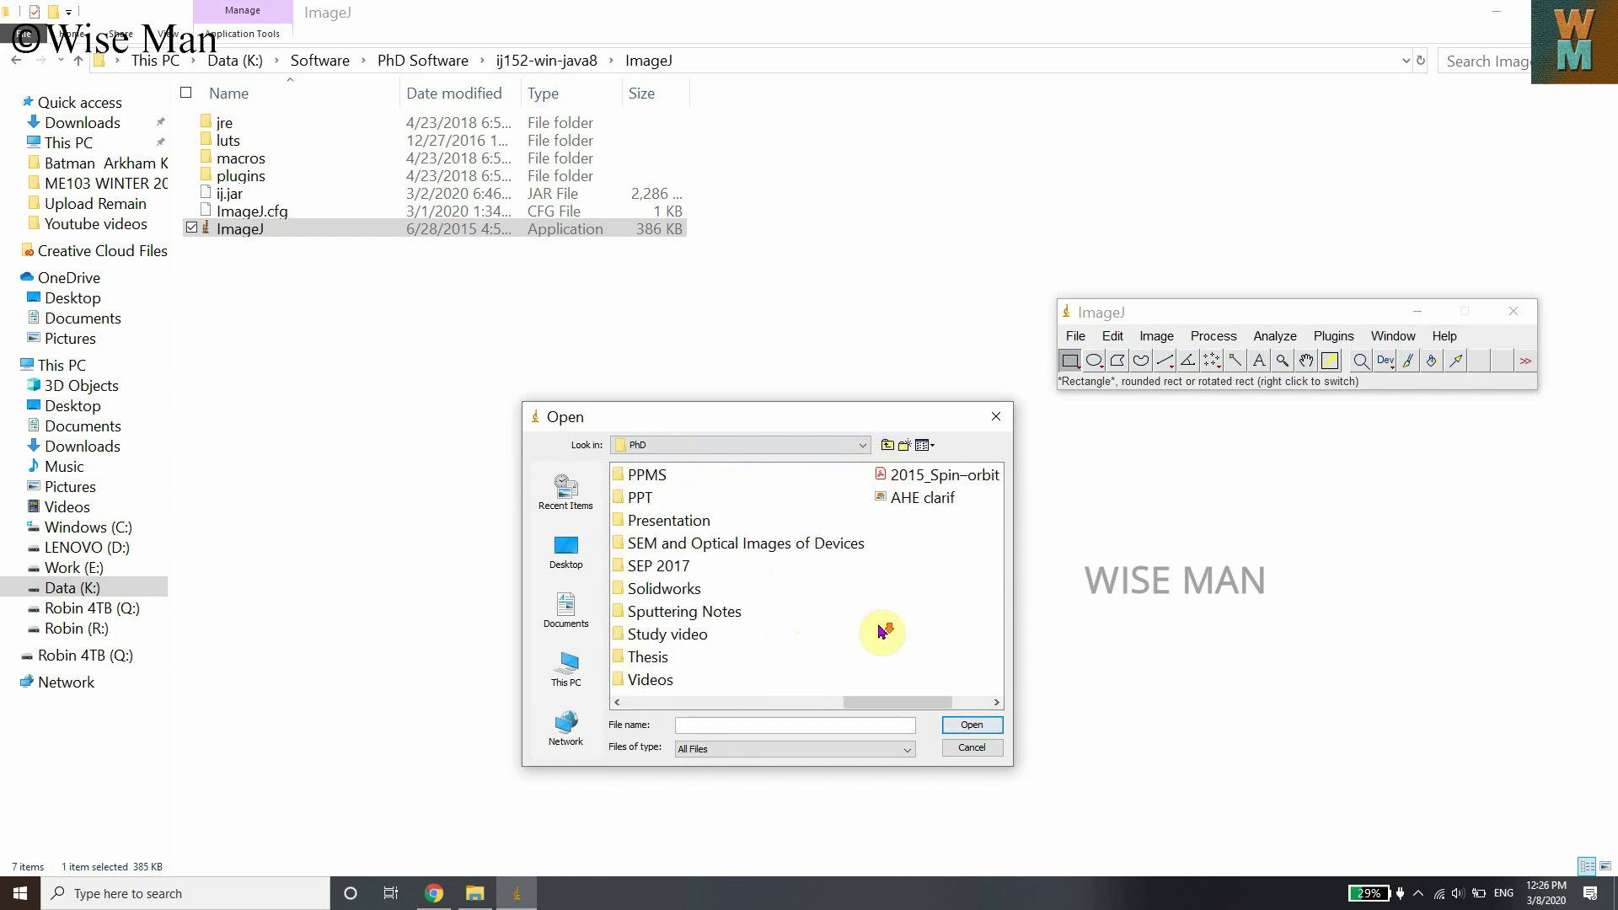
left_click(658, 545)
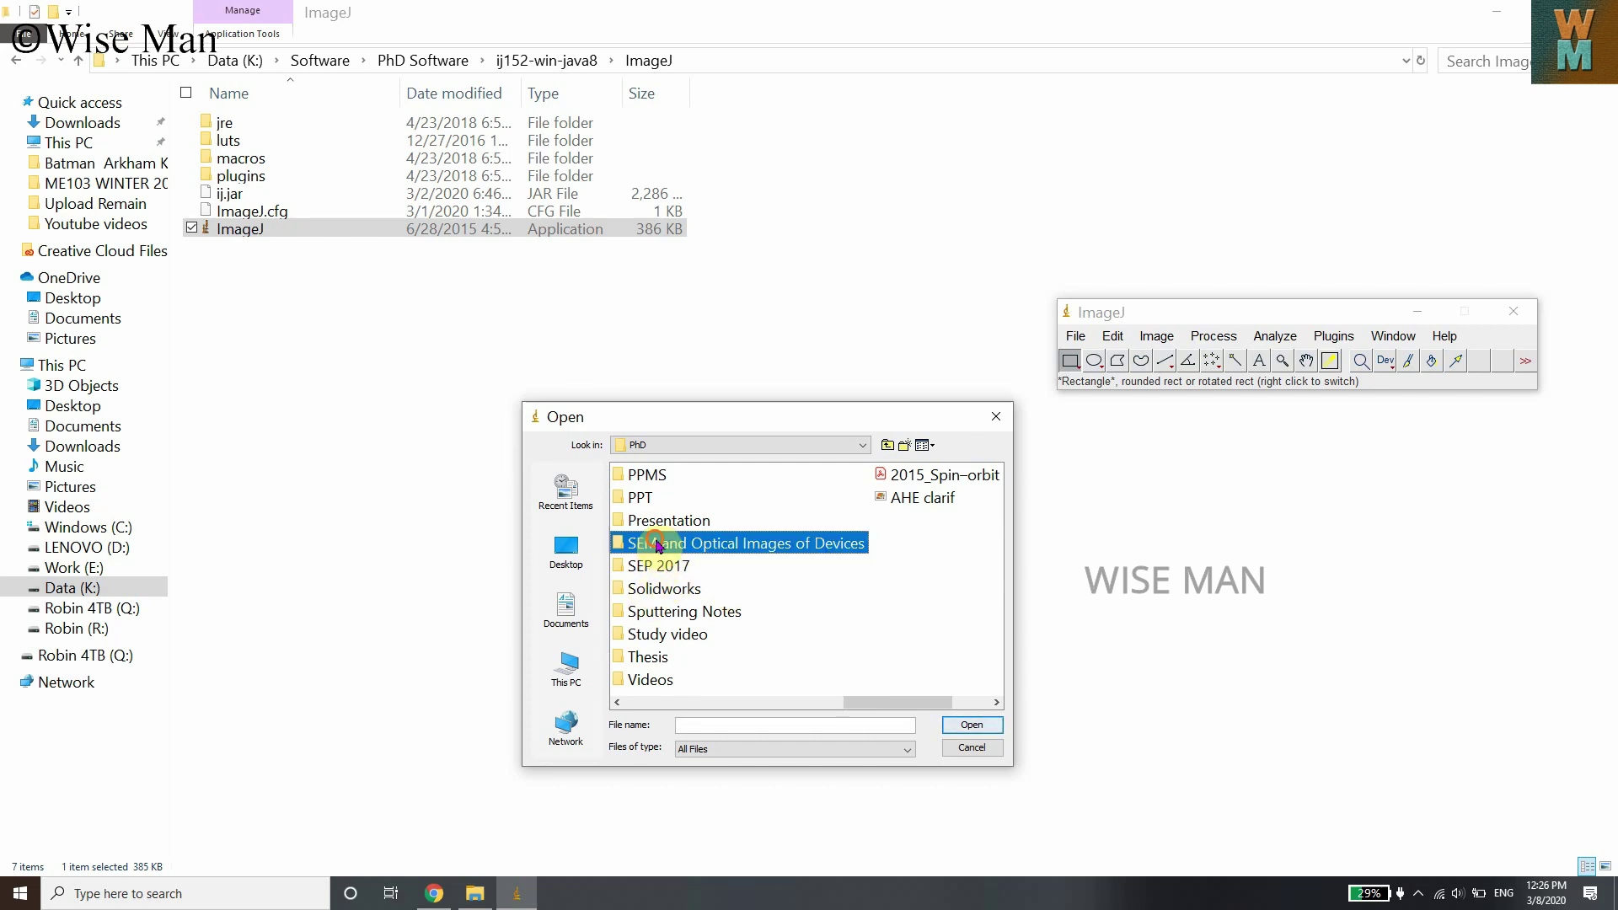
double_click(657, 544)
double_click(638, 477)
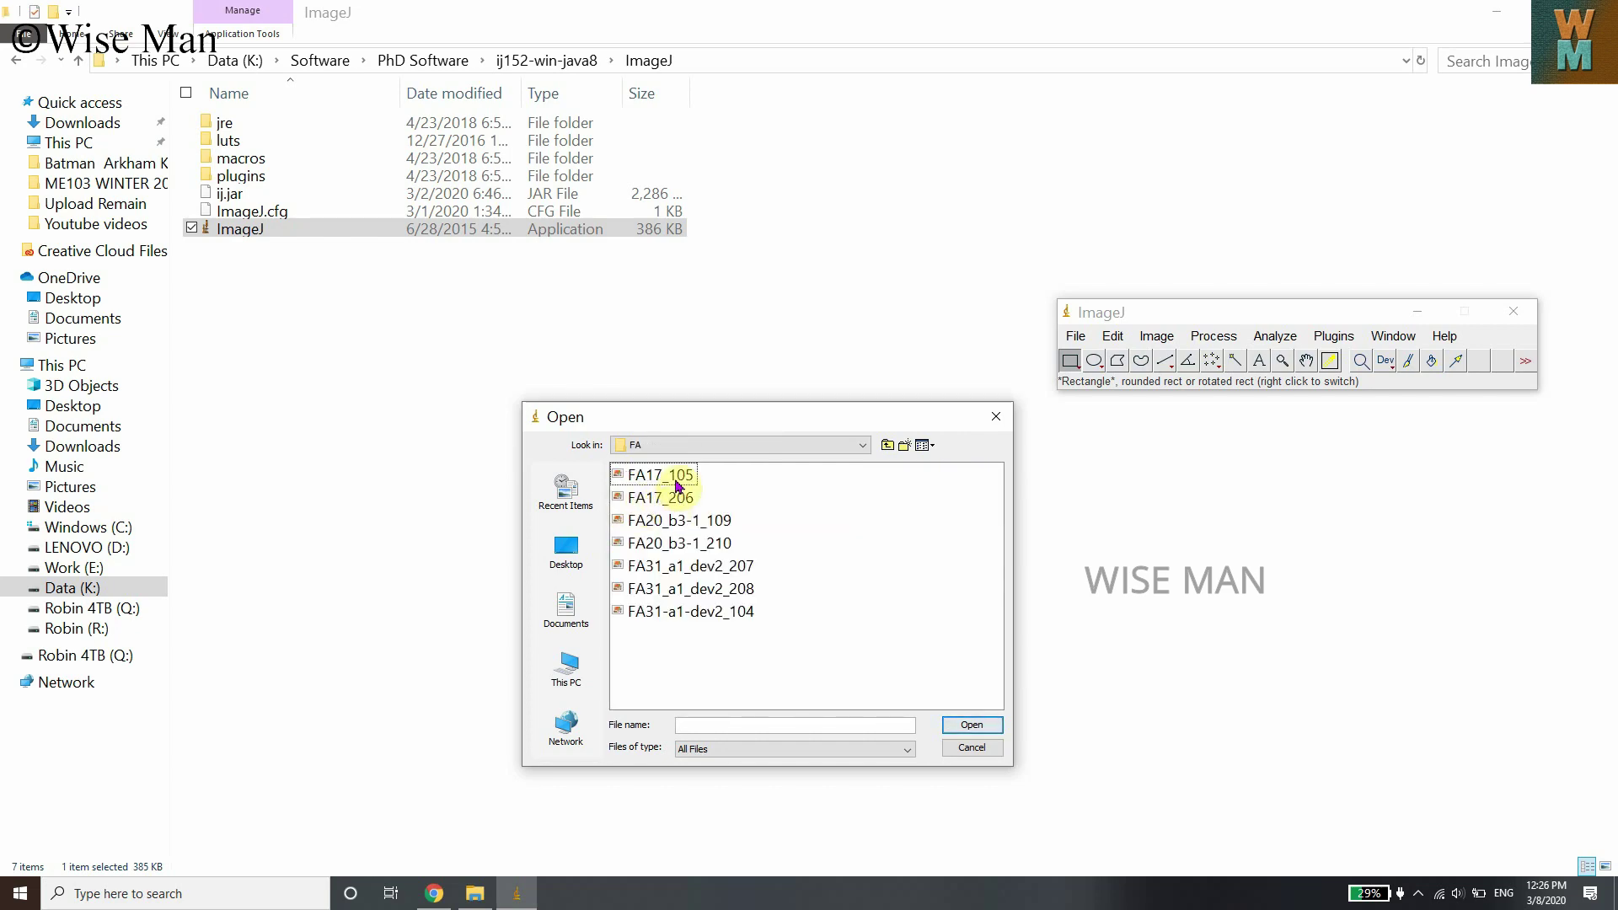
double_click(672, 473)
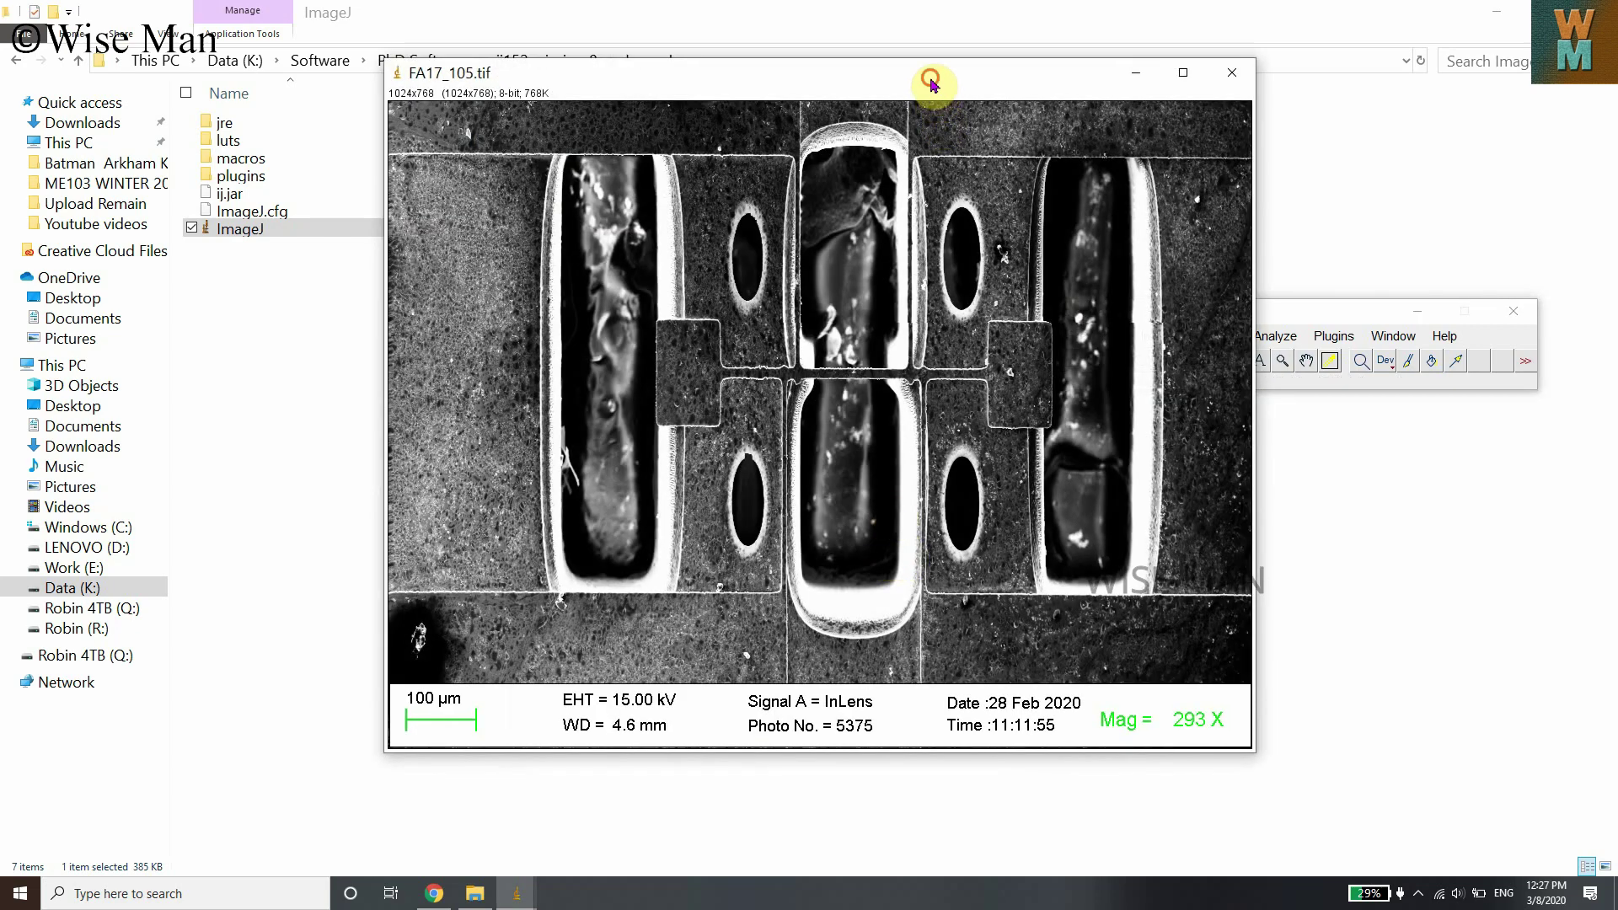
Step: Enlarge the FA17_105.tif window and position it against the left screen edge
left_click_drag(932, 81, 622, 170)
left_click(866, 166)
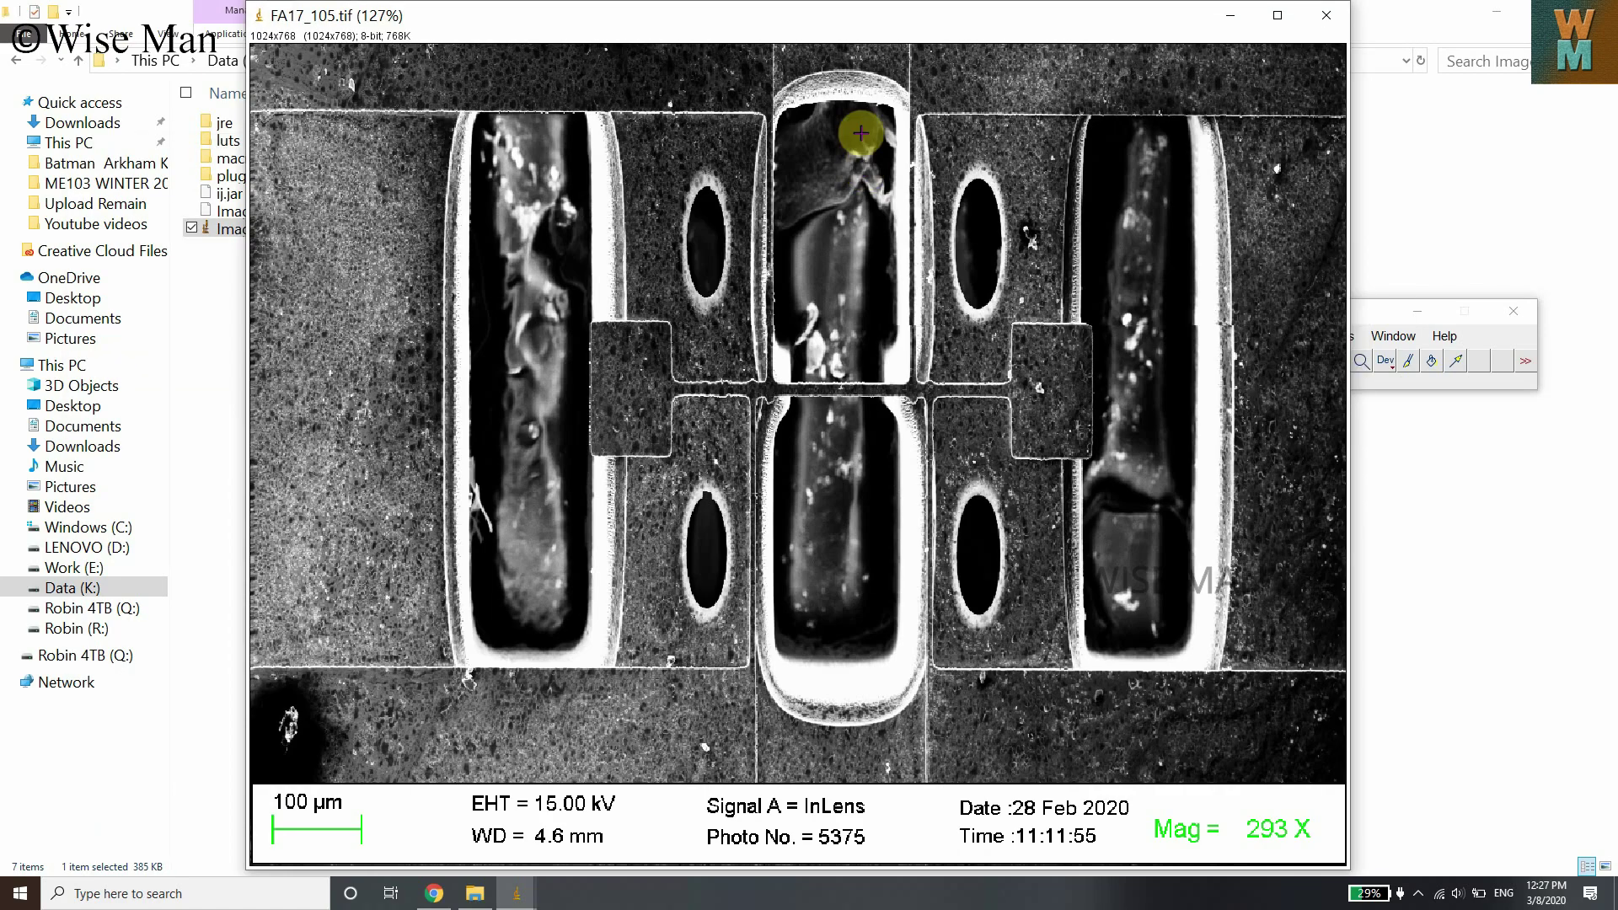
left_click_drag(885, 21, 1, 278)
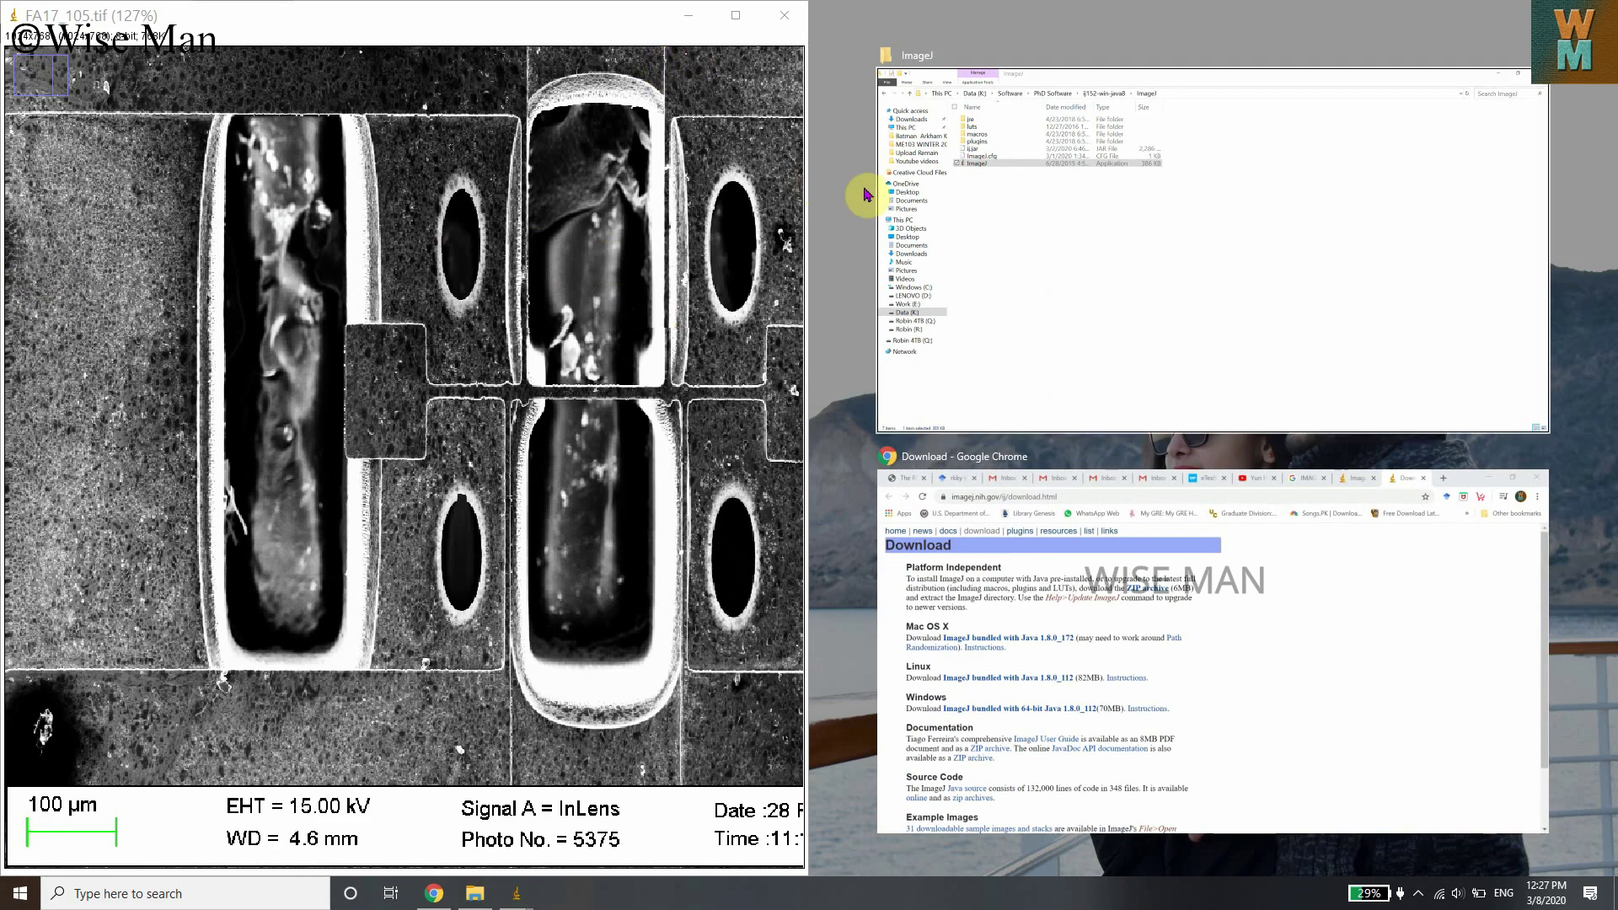
left_click(1023, 567)
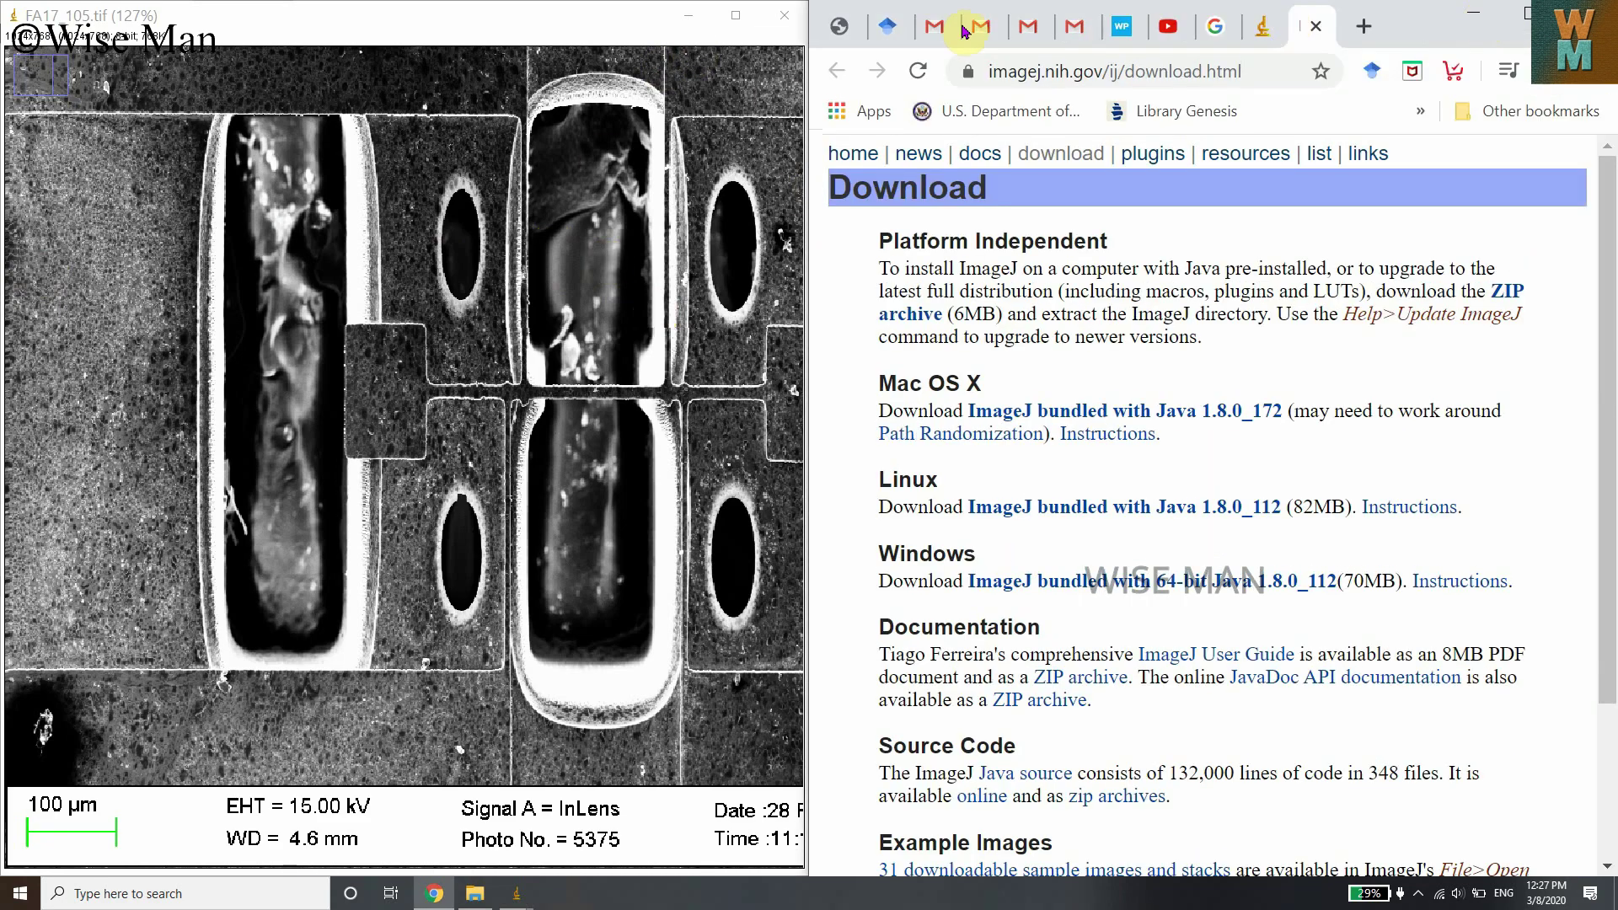
left_click_drag(742, 25, 740, 29)
left_click_drag(885, 10, 635, 23)
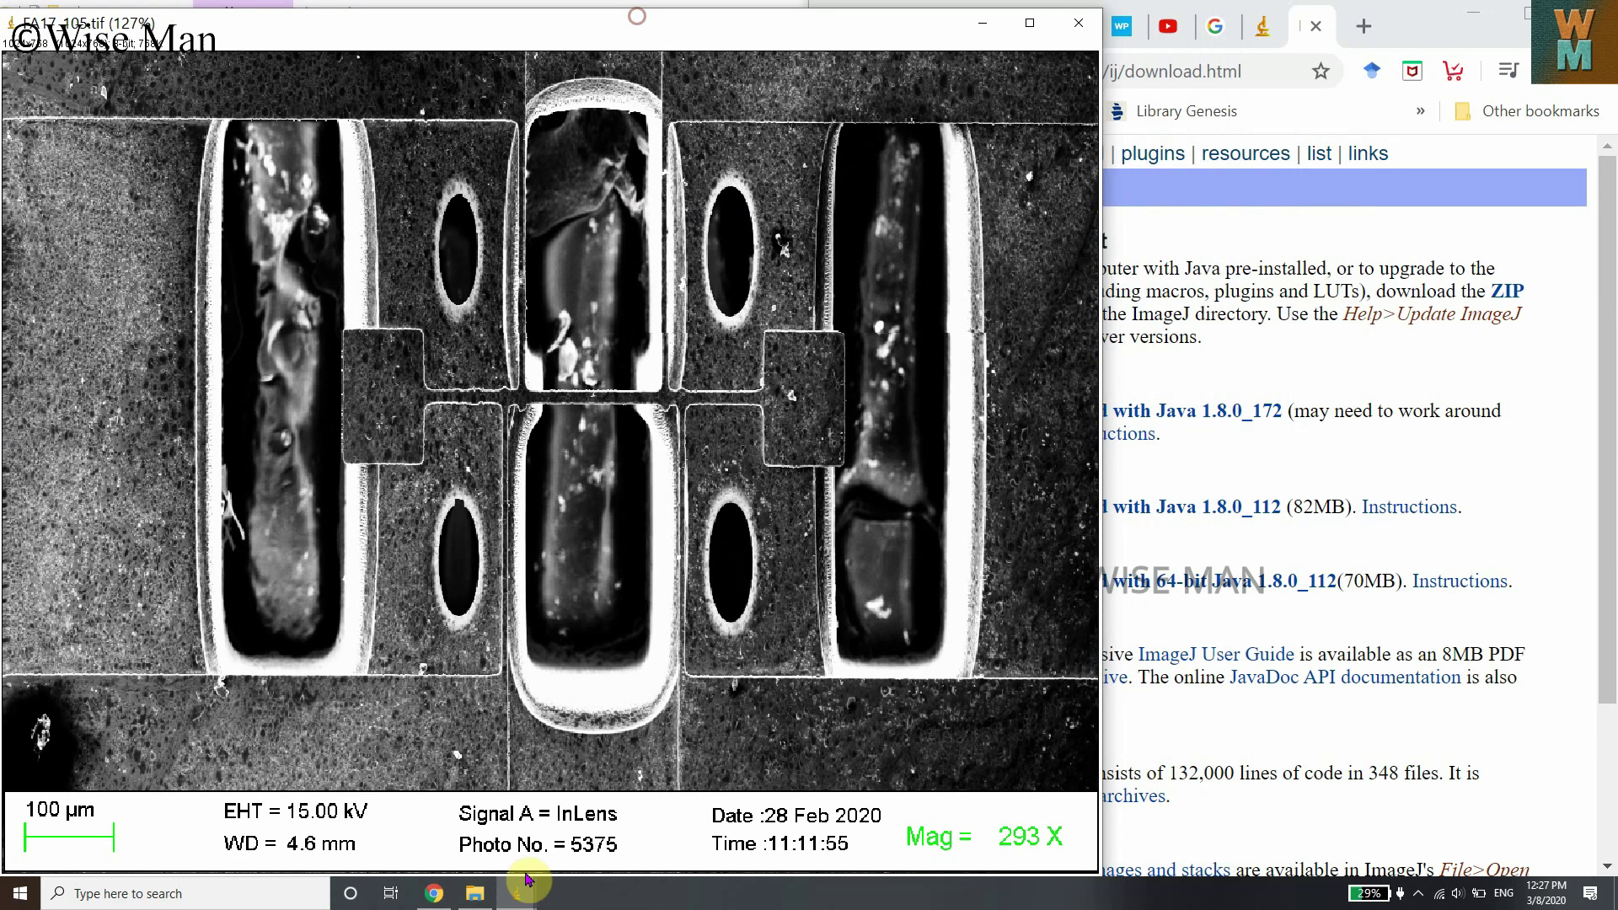
Step: Bring the ImageJ toolbar forward on the right and minimize Chrome
left_click(446, 810)
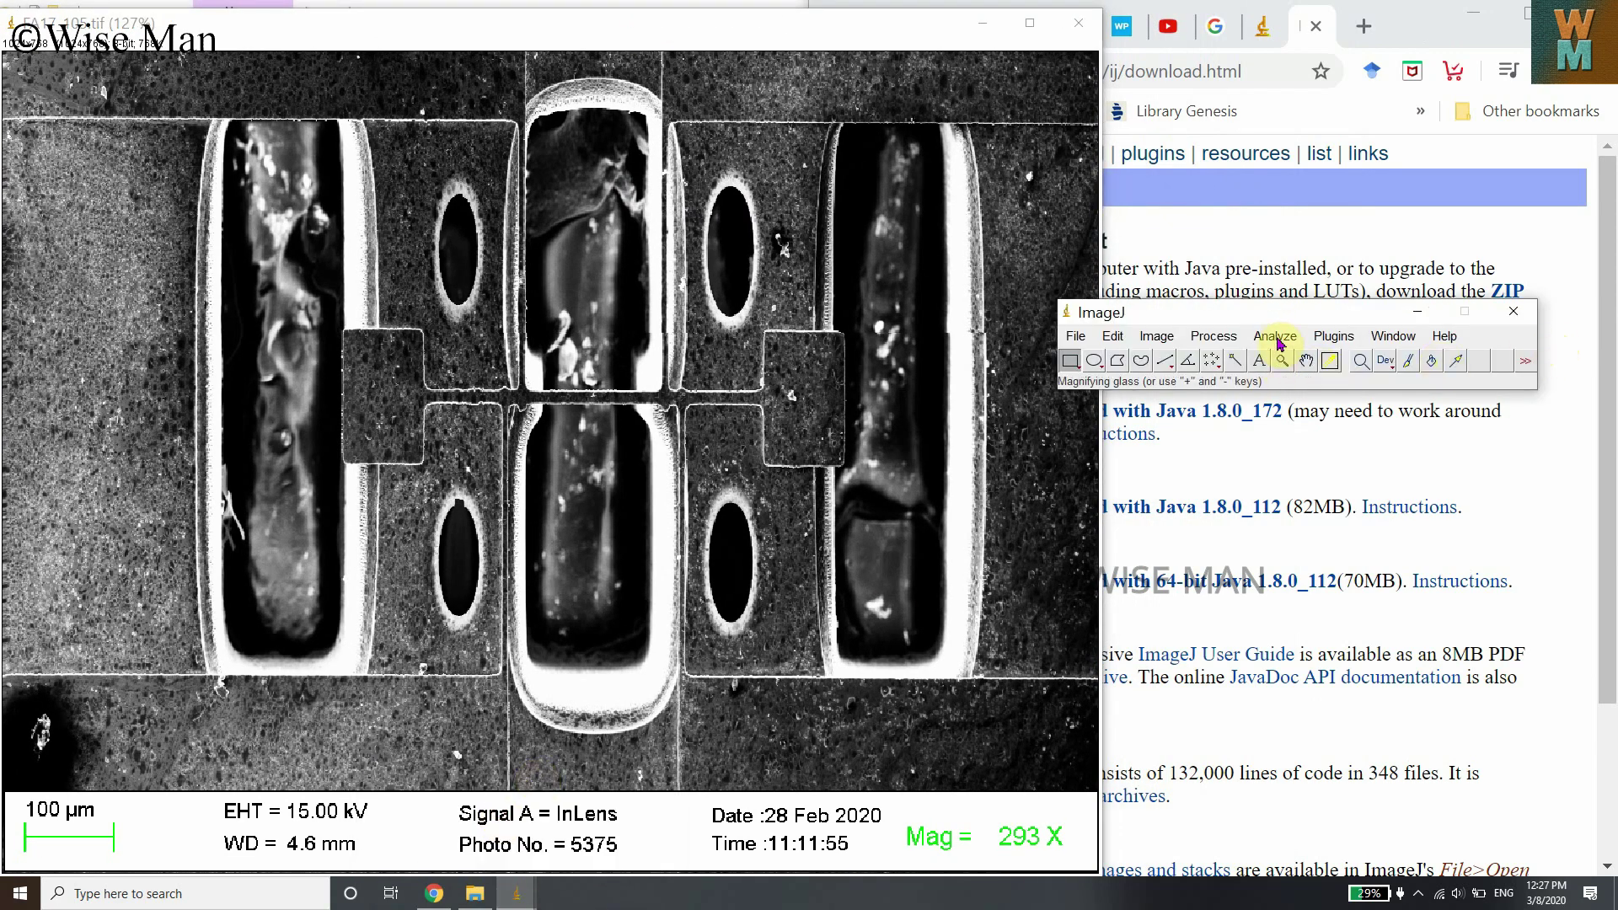
left_click_drag(1274, 319, 1325, 310)
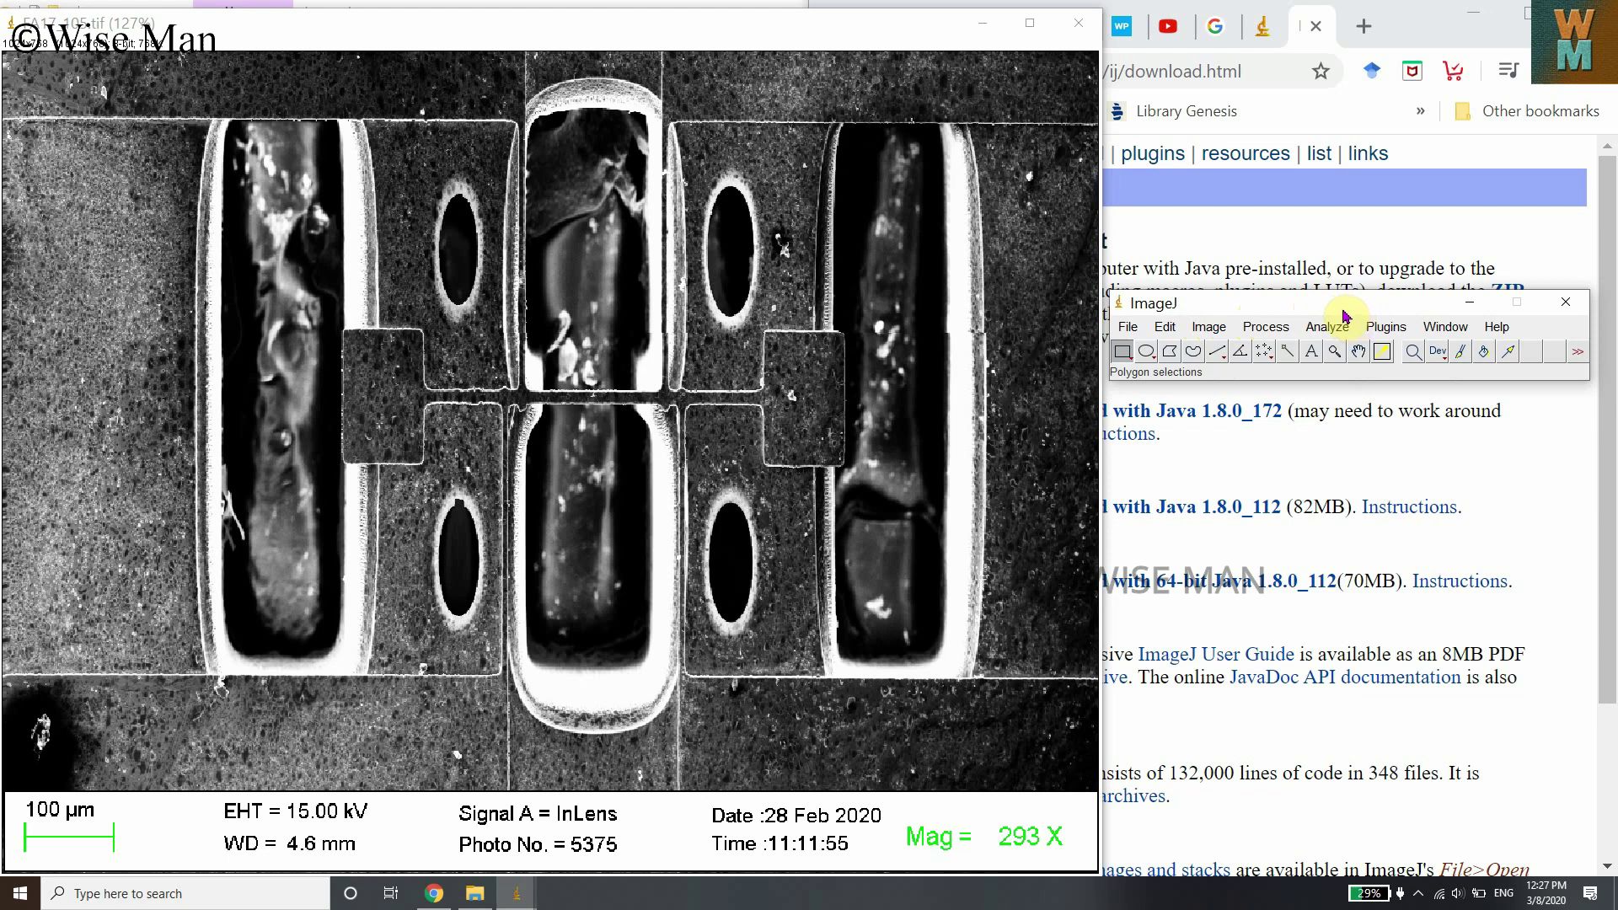
left_click(1473, 11)
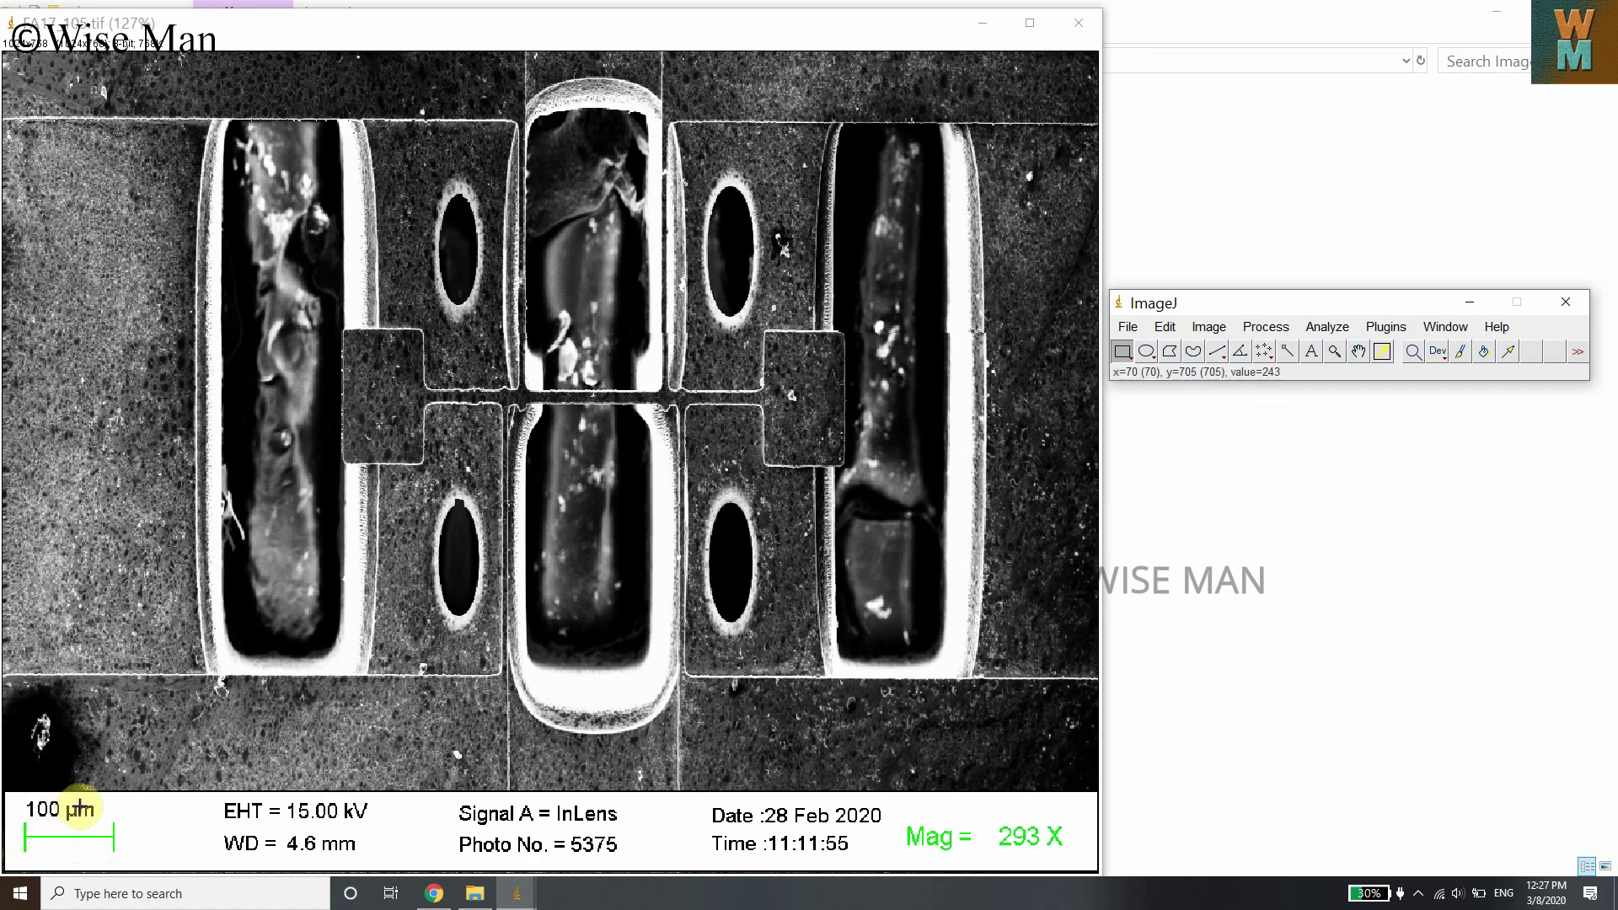
Step: Zoom the image out and enlarge its window, shifting it left to uncover the toolbar
scroll(101, 828, "up", 8)
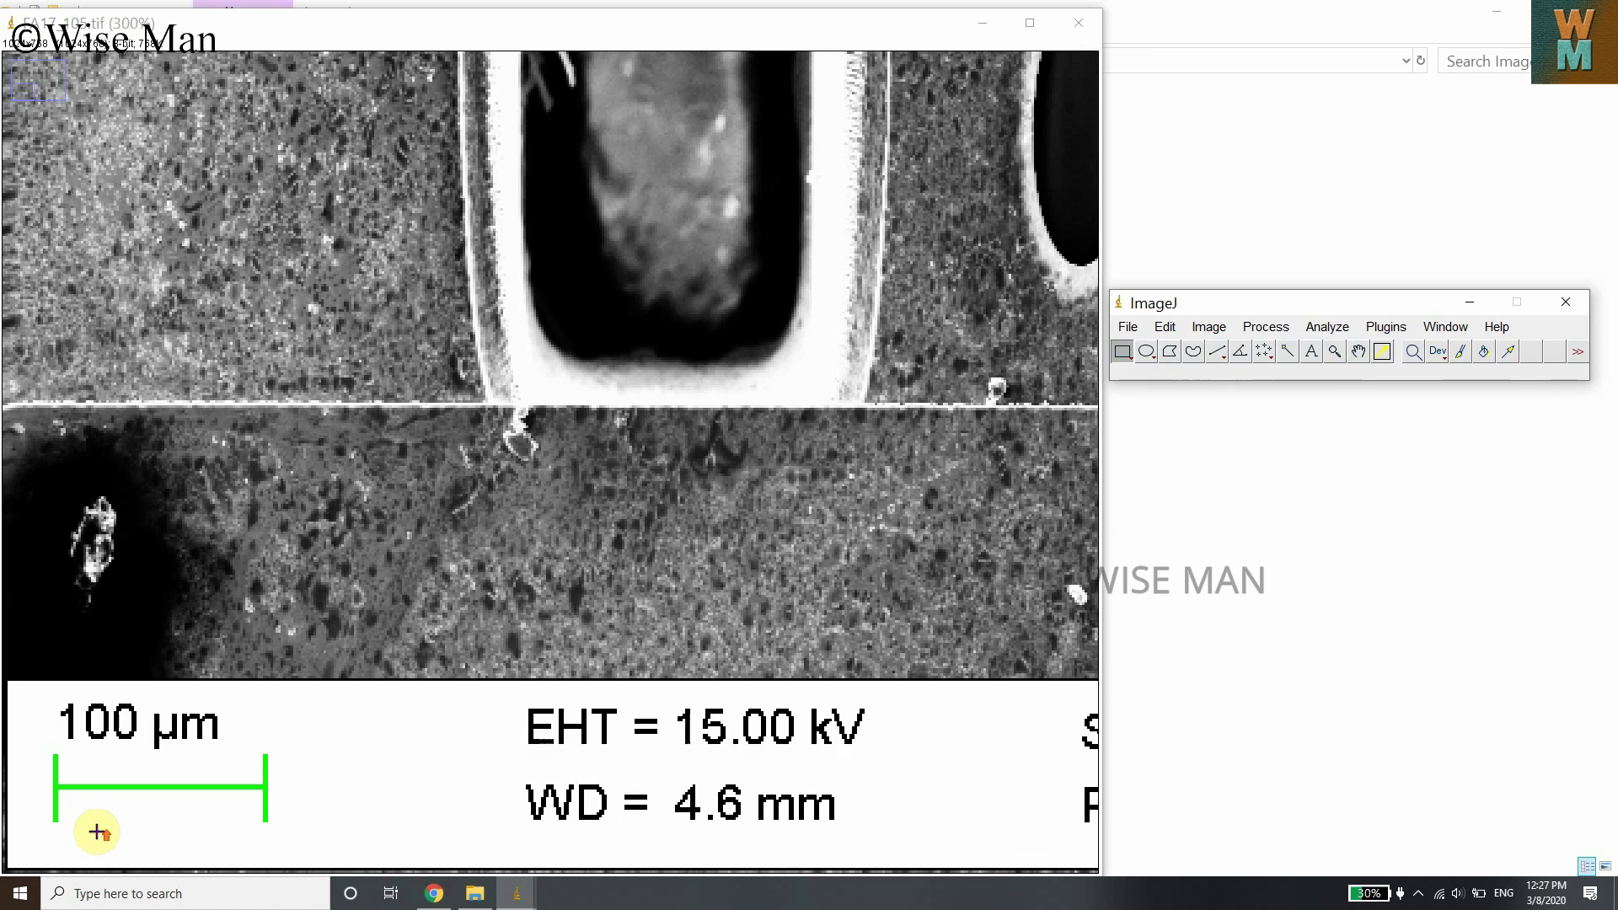
scroll(370, 606, "down", 3)
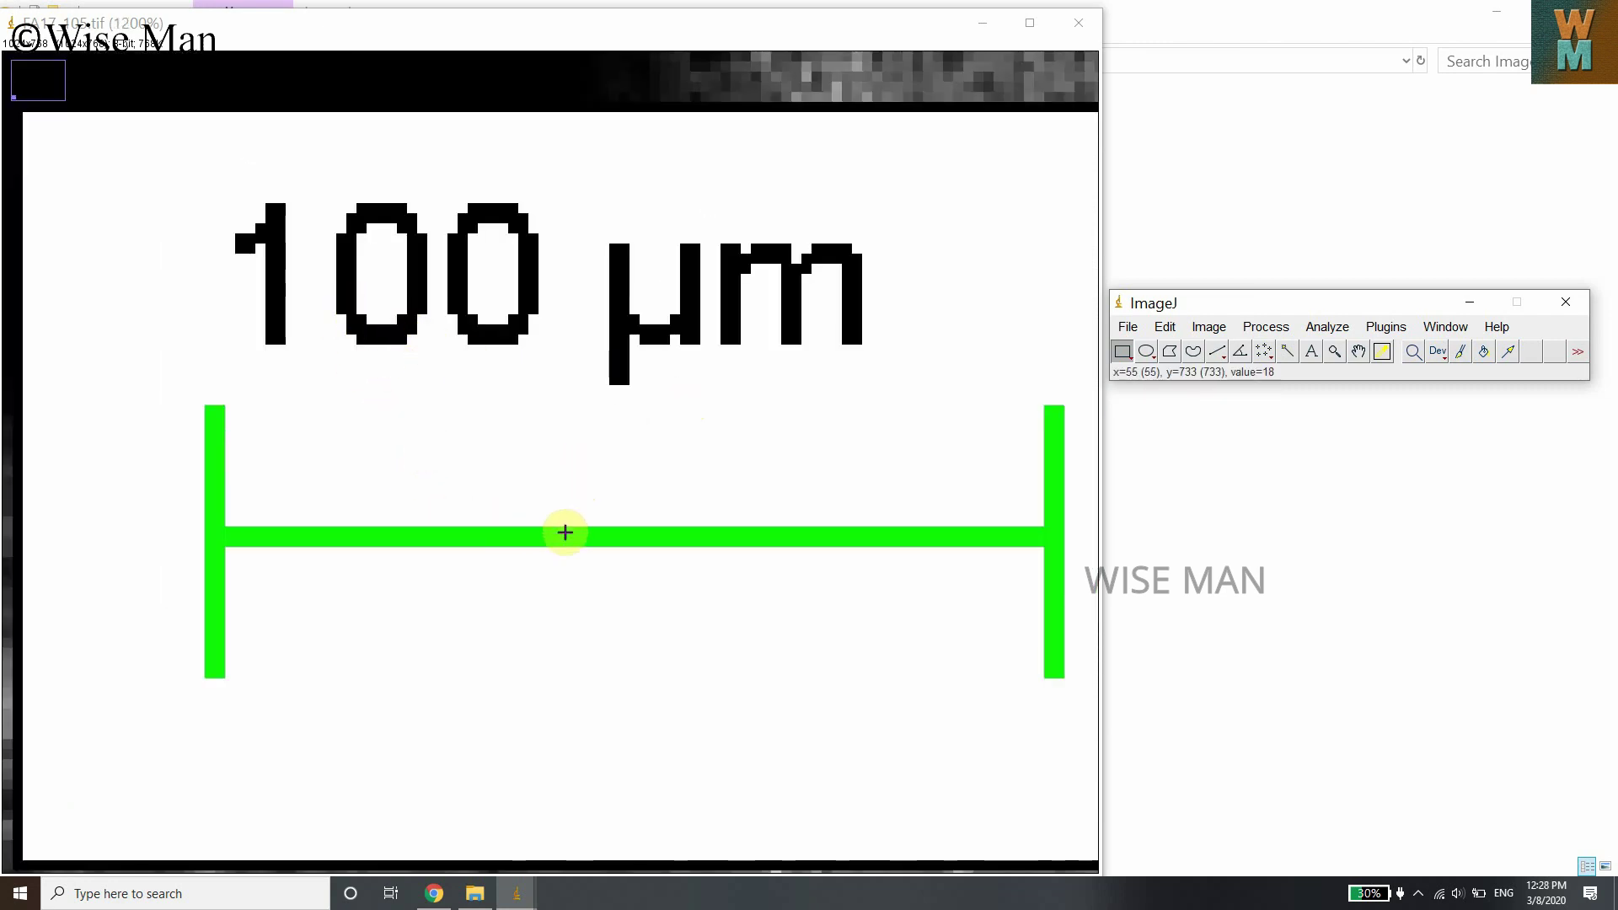
scroll(697, 502, "down", 1)
scroll(509, 589, "down", 1)
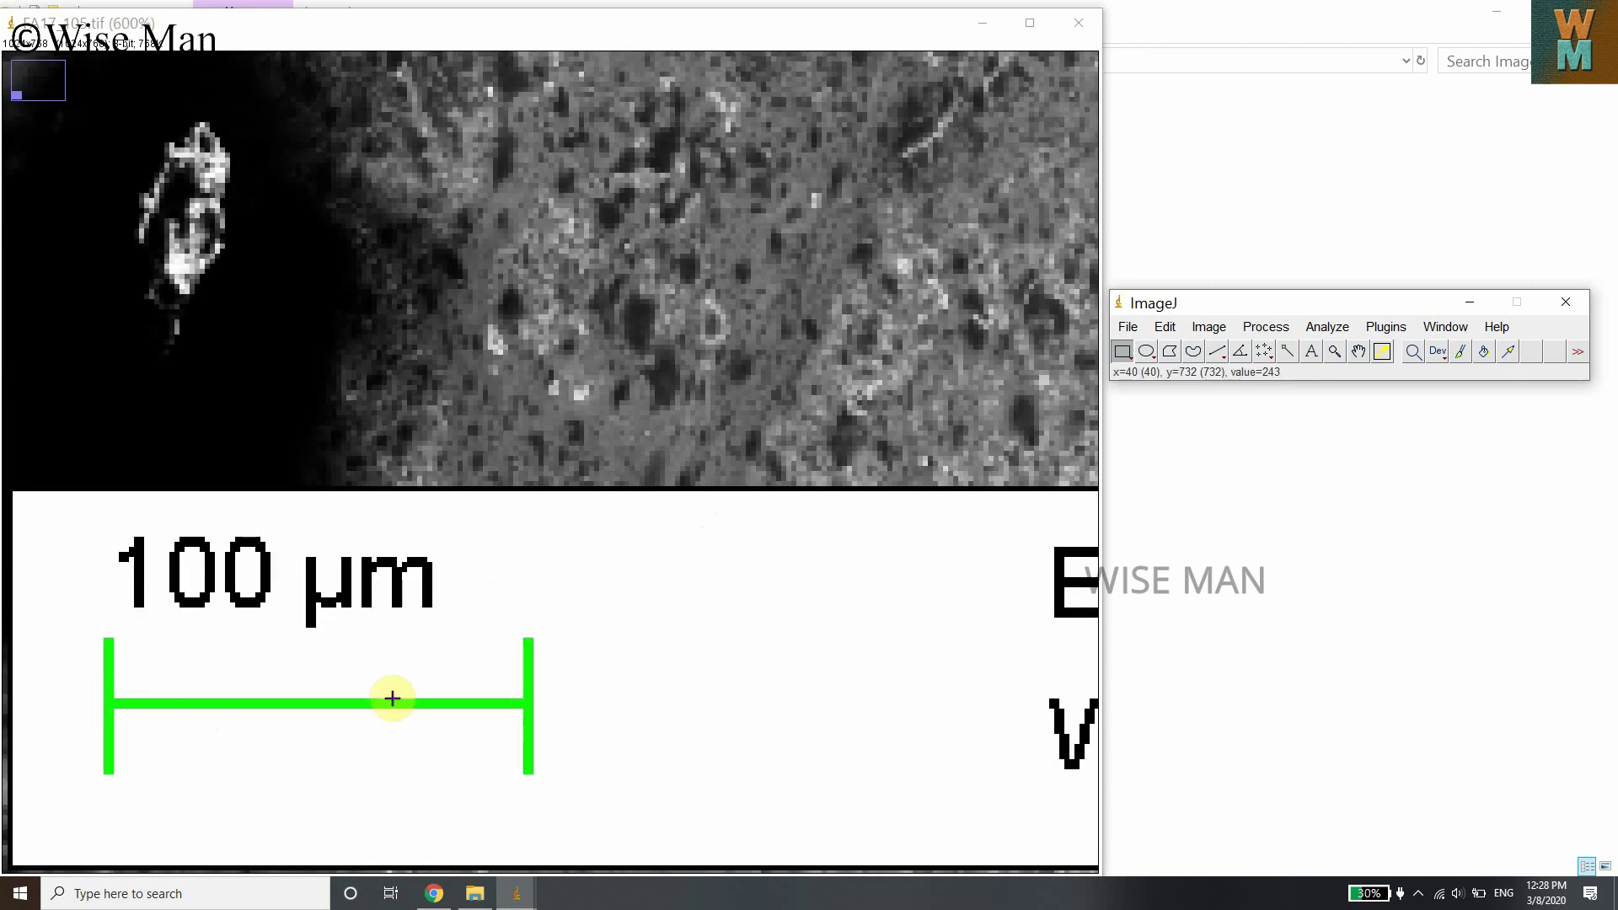
scroll(766, 623, "down", 2)
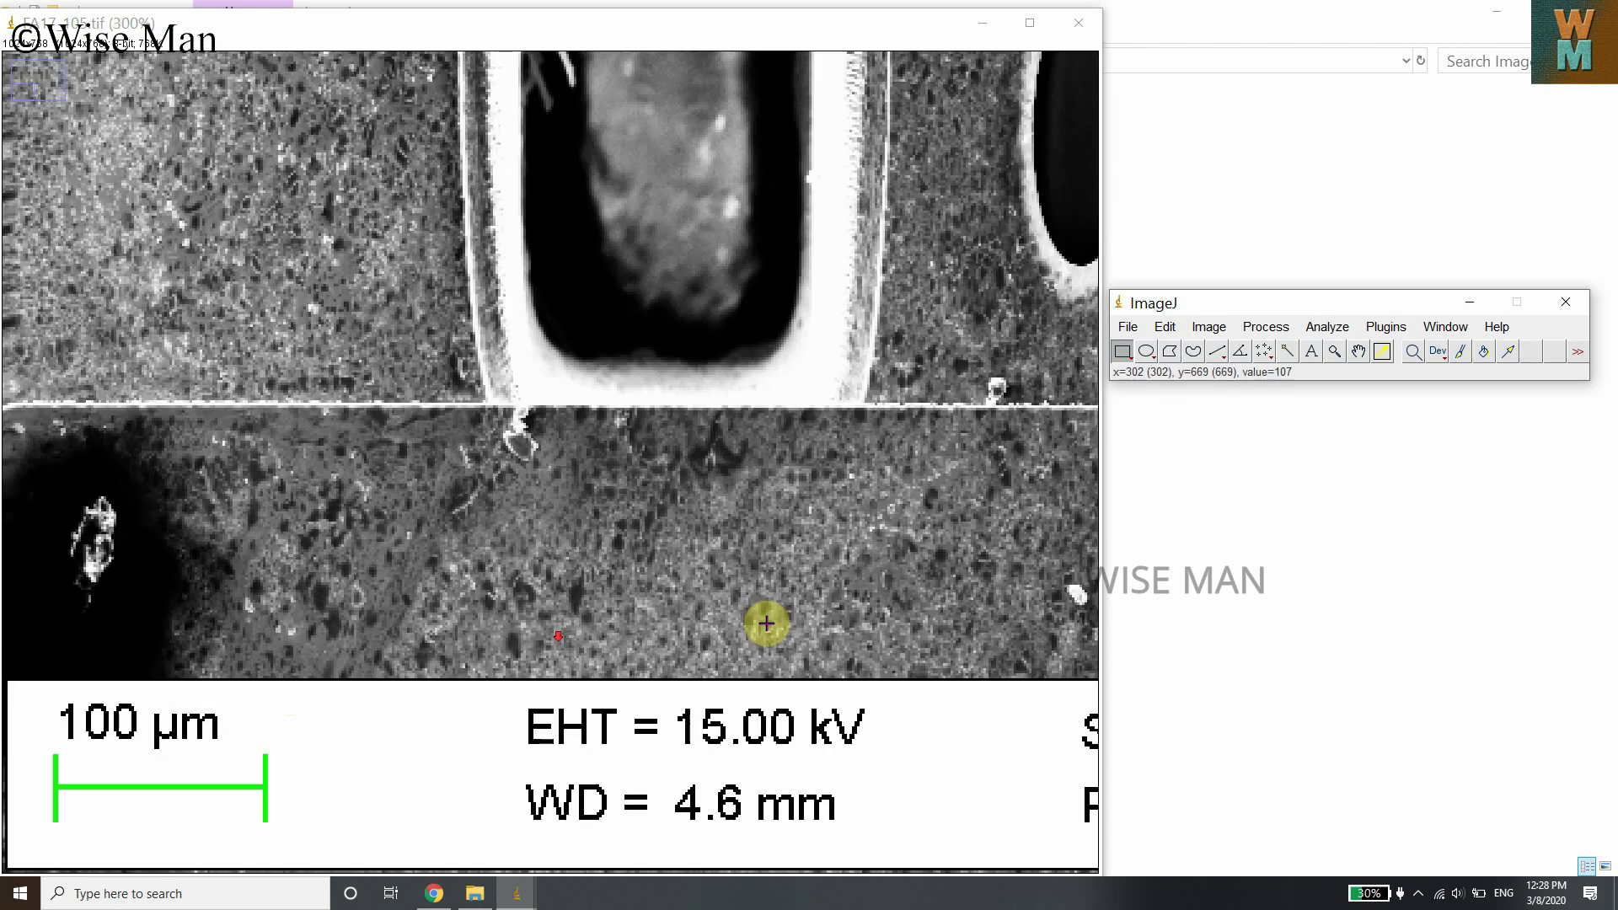
scroll(766, 624, "down", 2)
scroll(764, 622, "up", 1)
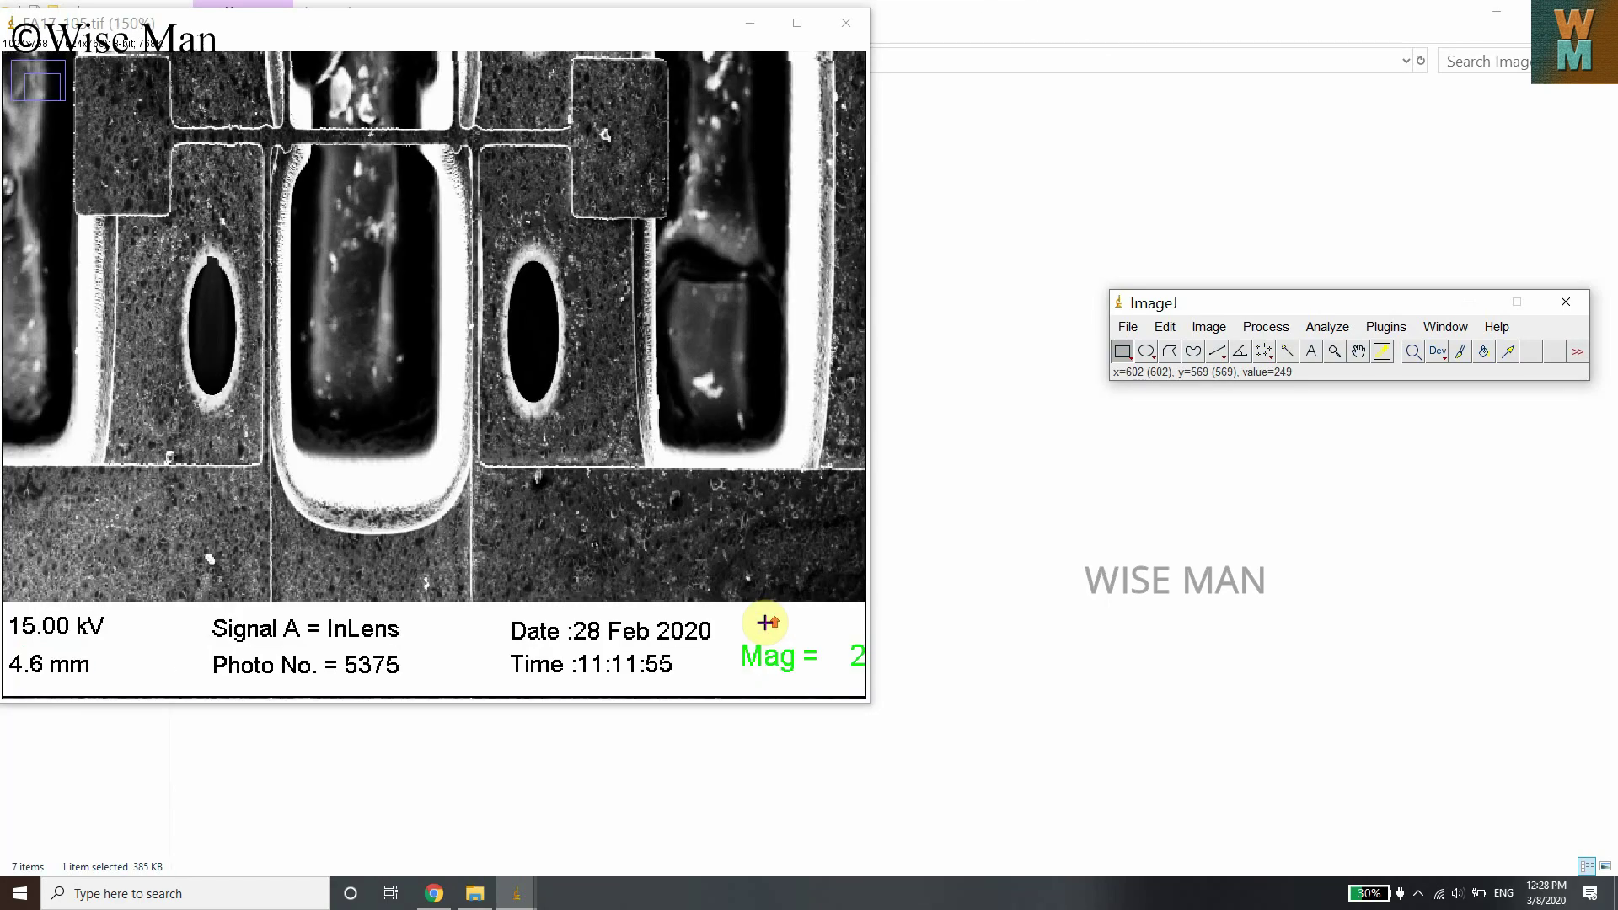
left_click(797, 23)
left_click_drag(790, 33, 550, 34)
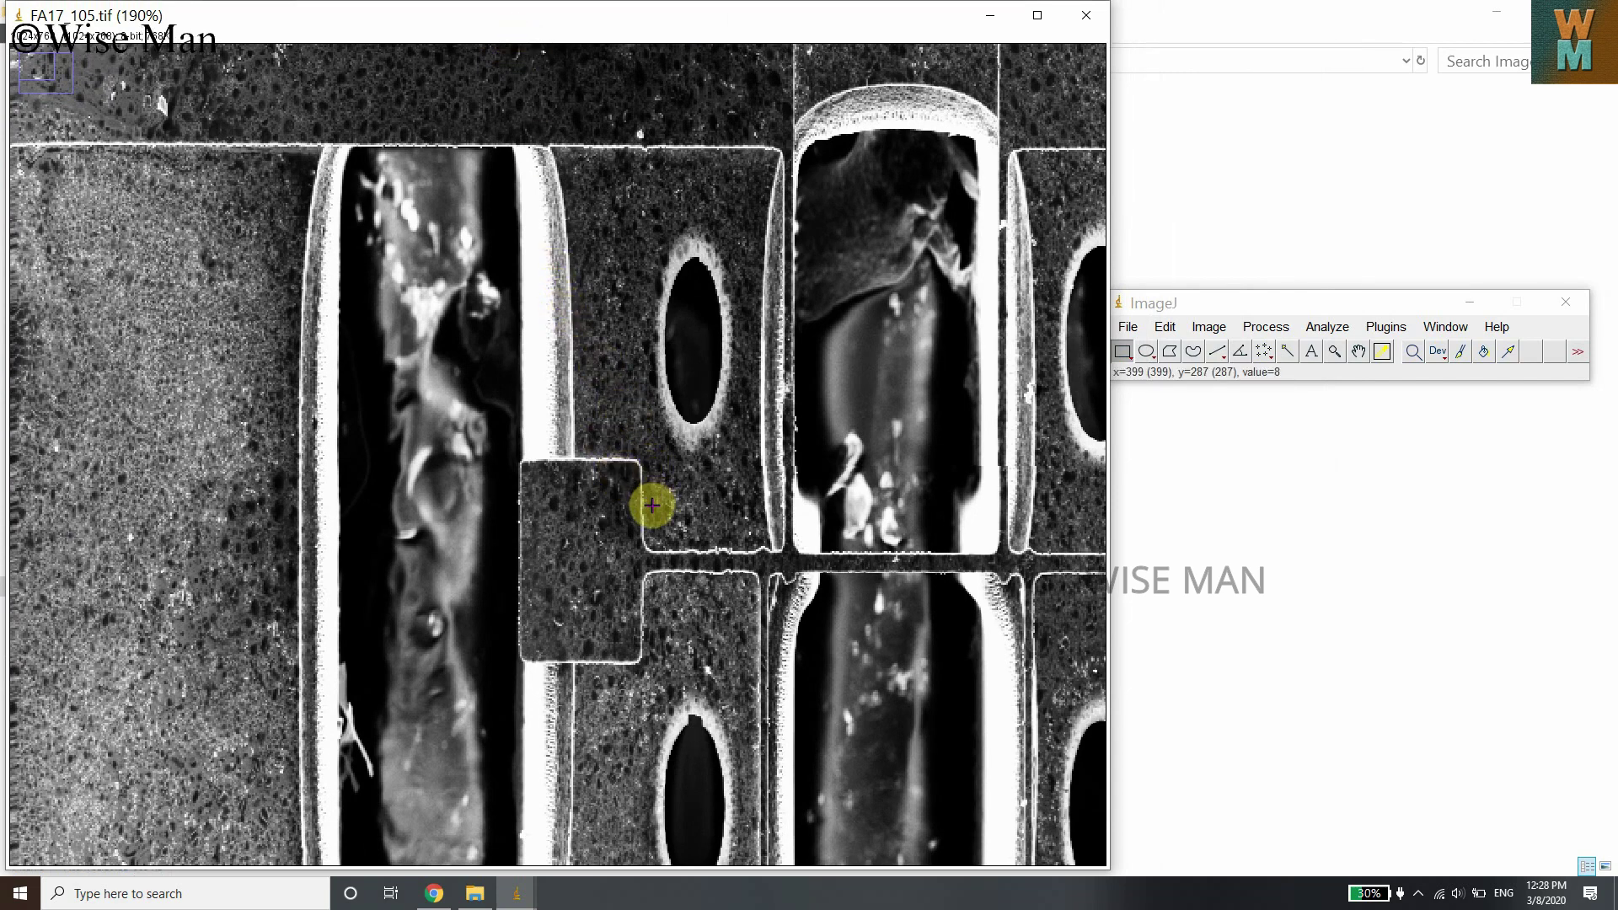
Step: Adjust zoom until the whole micrograph with its 100 µm scale bar is visible
key("minus")
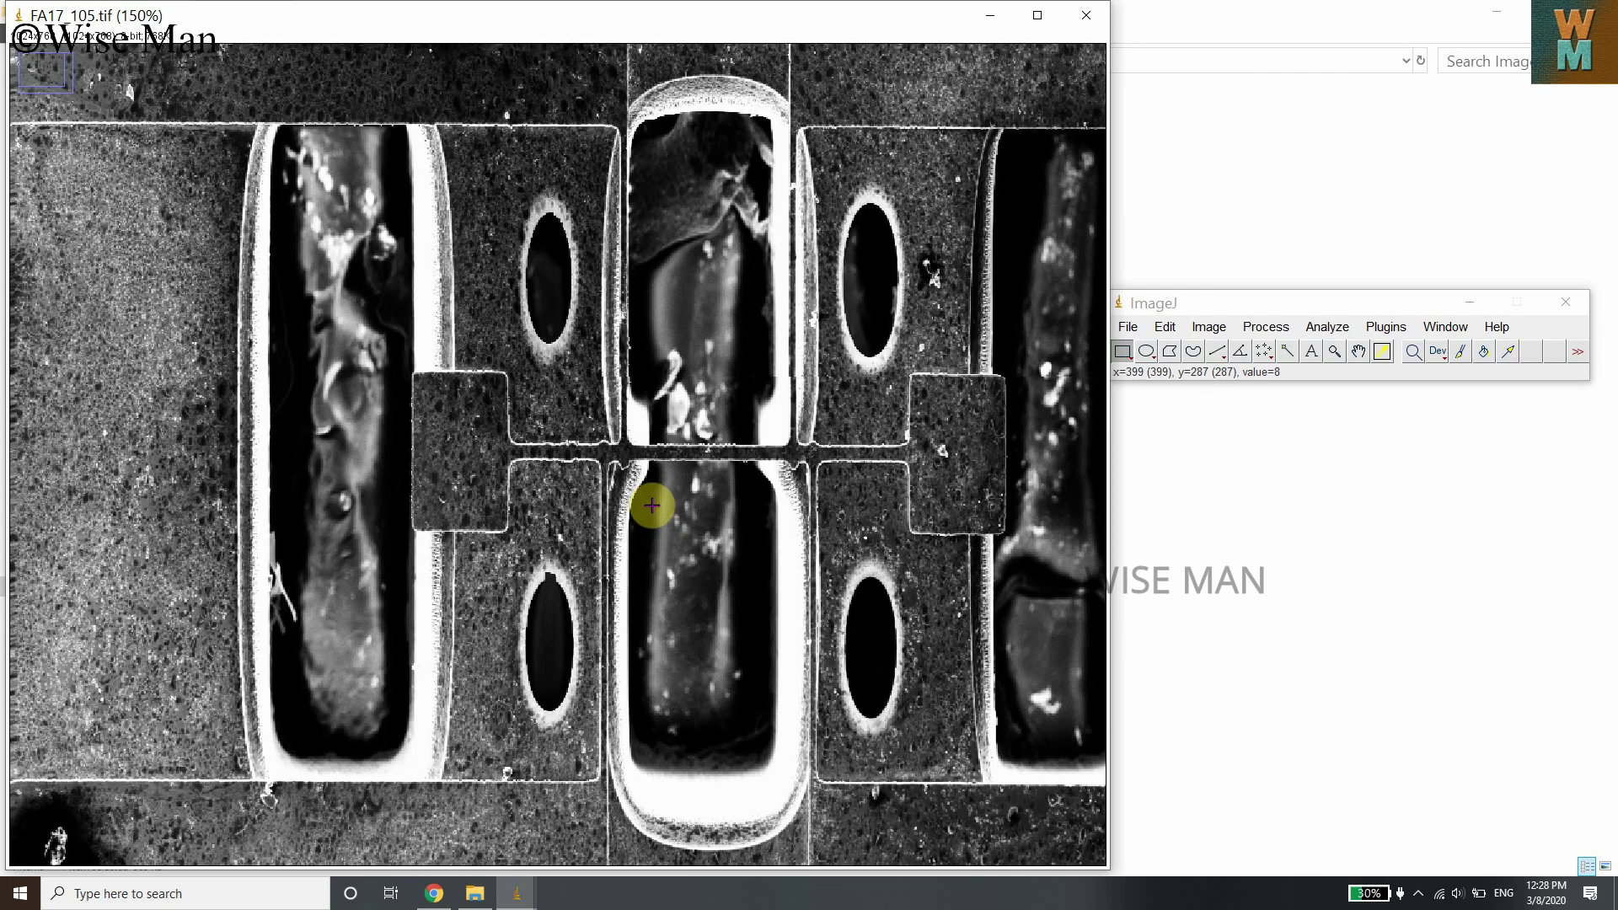
key("minus")
key("plus")
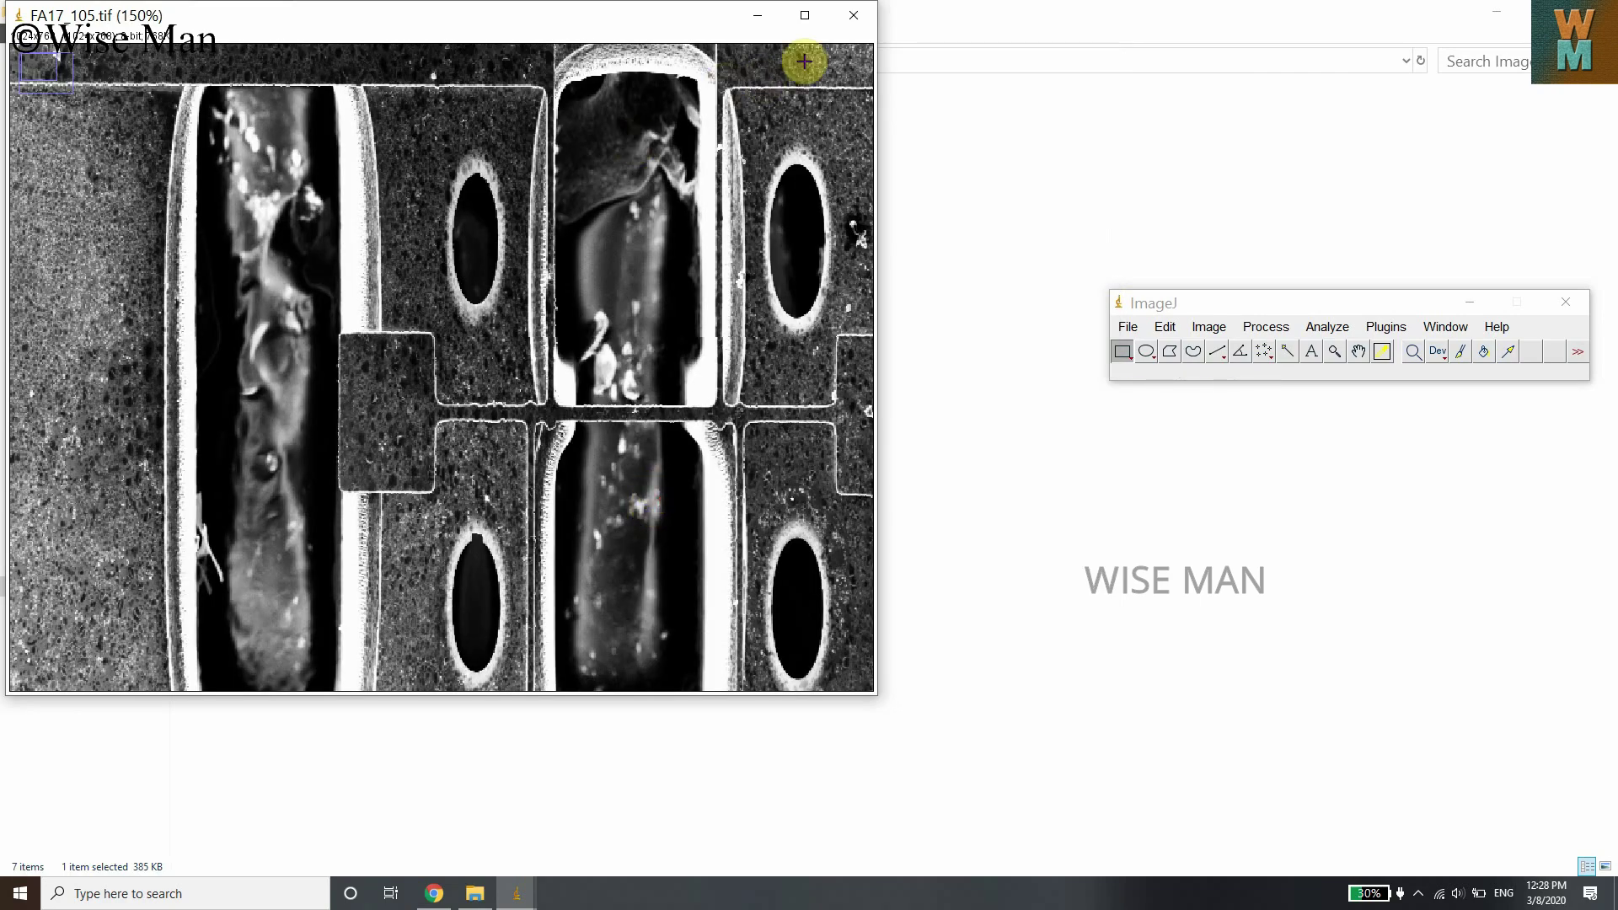
key("plus")
left_click_drag(809, 32, 530, 25)
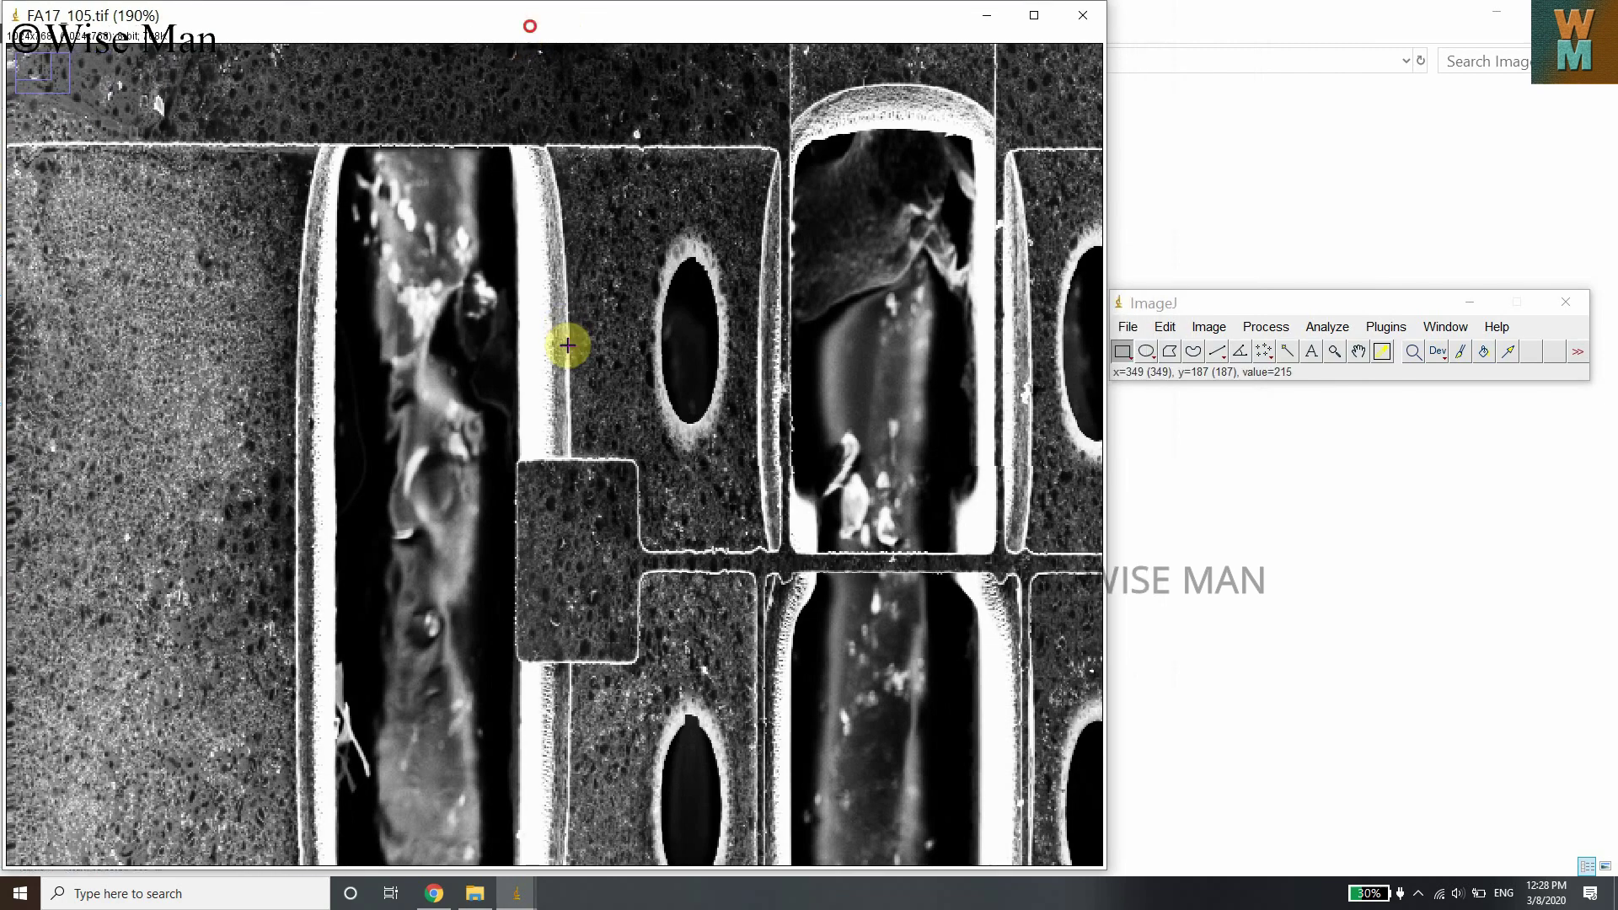
key("minus")
key("minus")
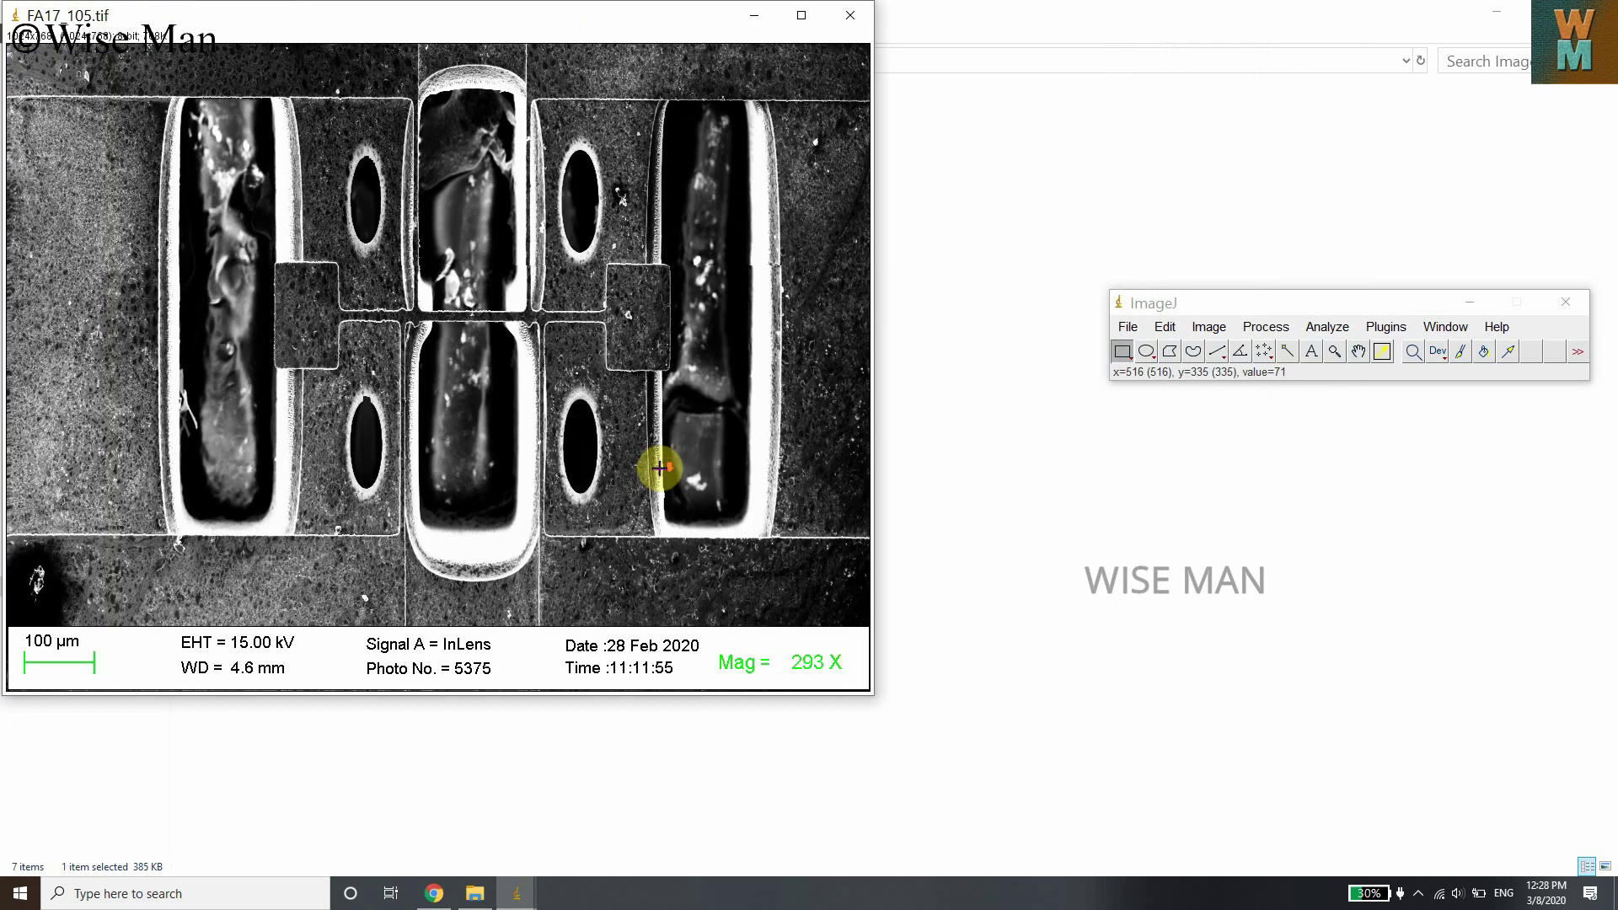
Step: Select the Straight Line option from the line tool's menu
left_click_drag(587, 26, 594, 71)
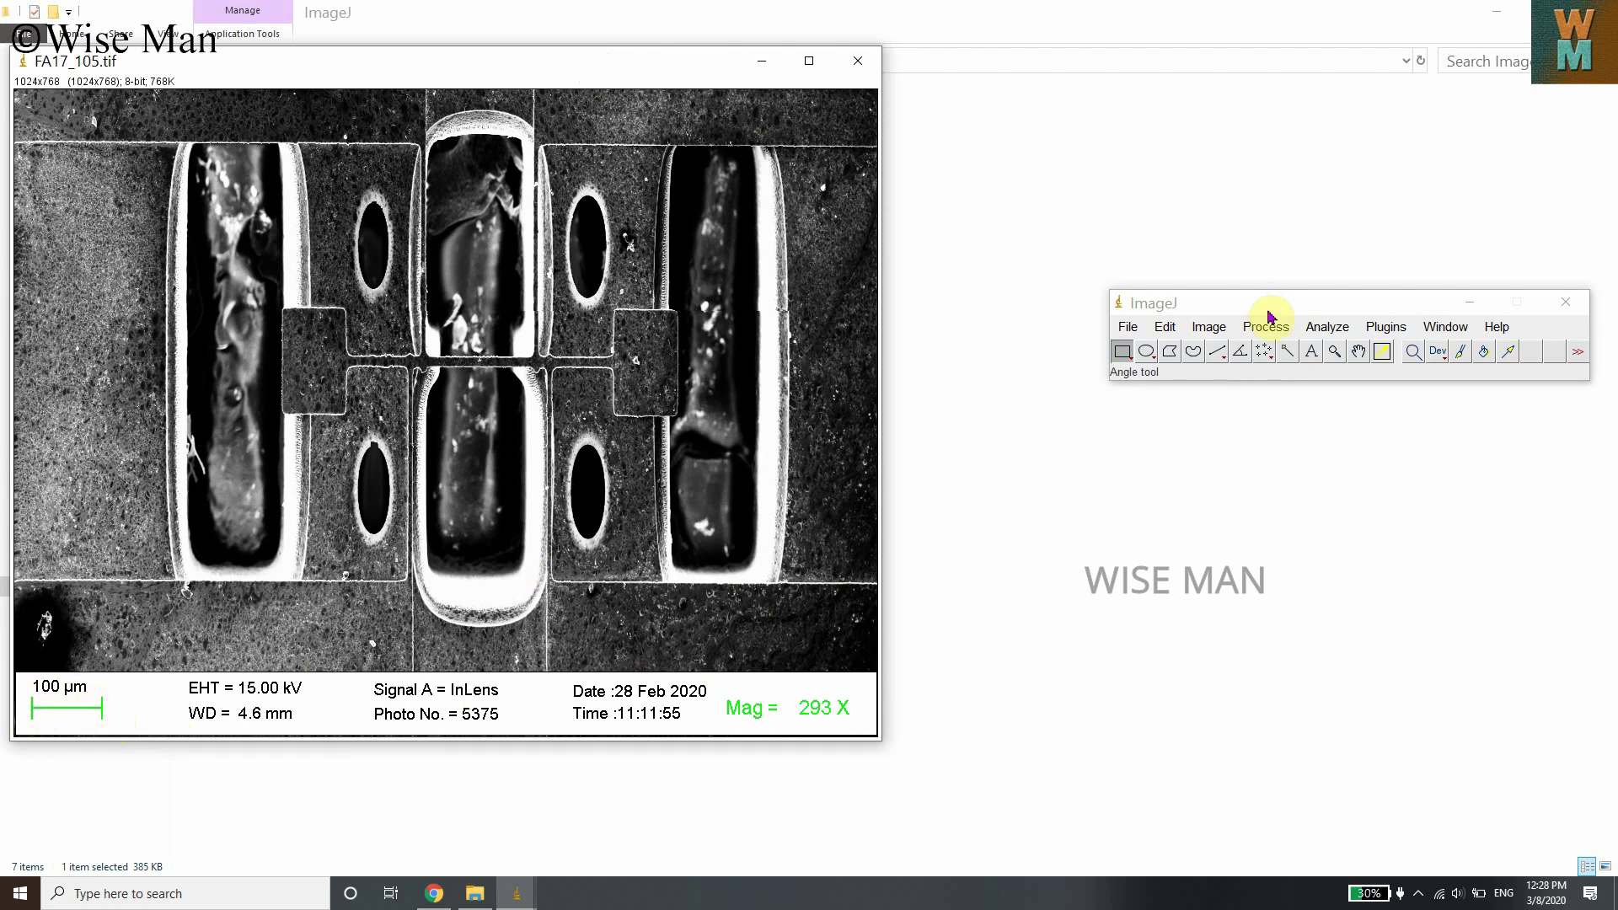
left_click(1217, 355)
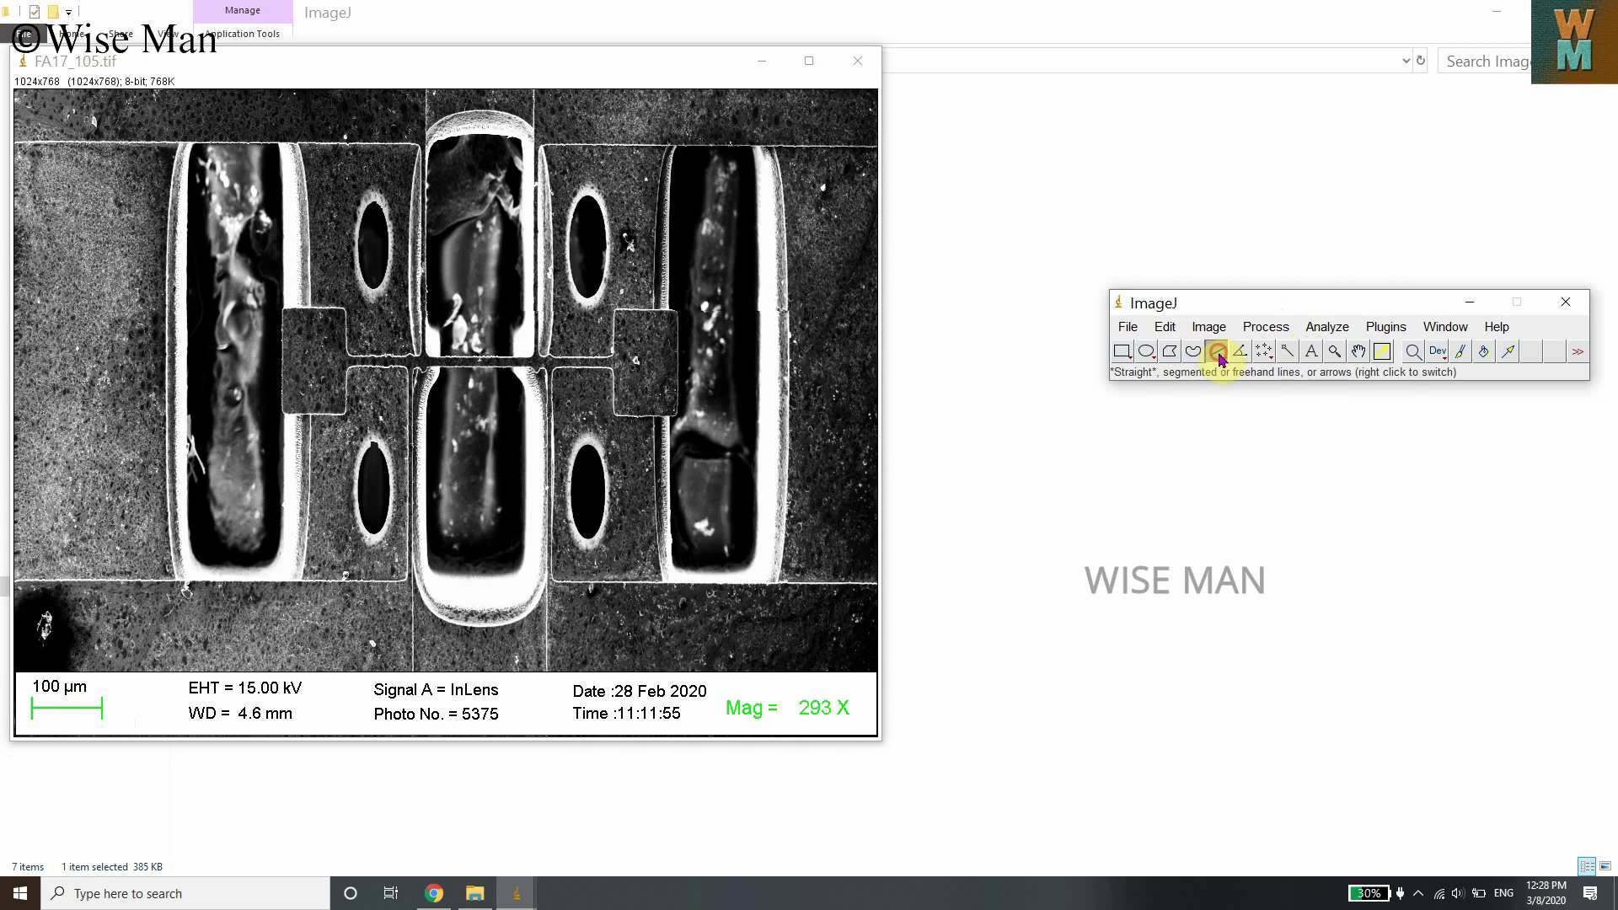
right_click(1226, 362)
right_click(1224, 359)
right_click(1222, 357)
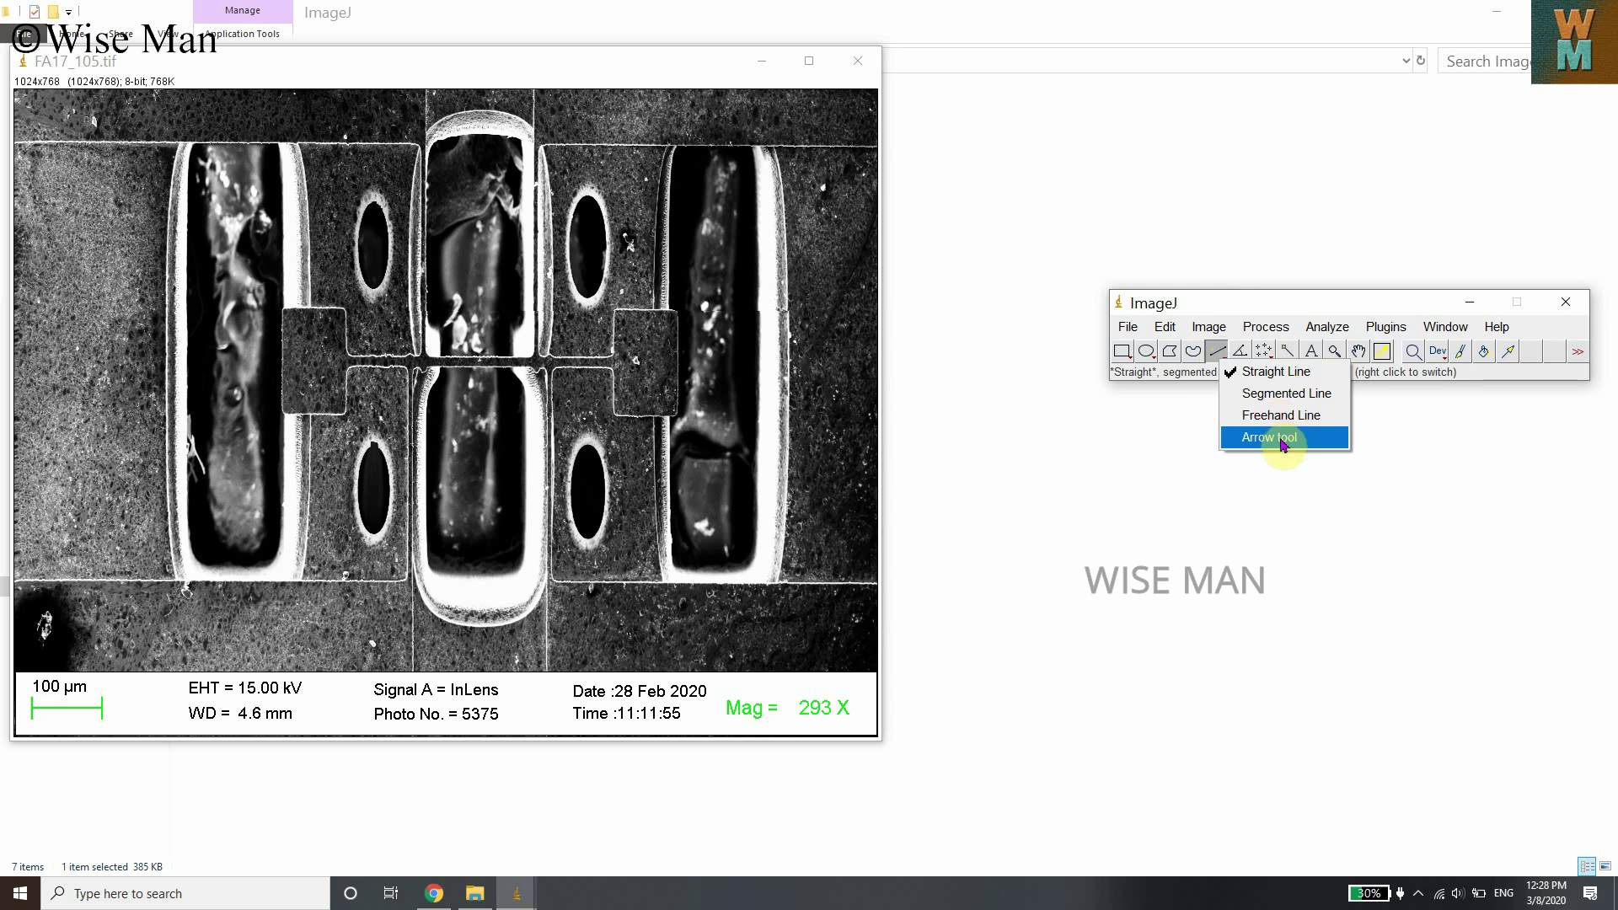
left_click(1273, 382)
Step: Zoom in to 1200% around the 100 µm scale bar
key("plus")
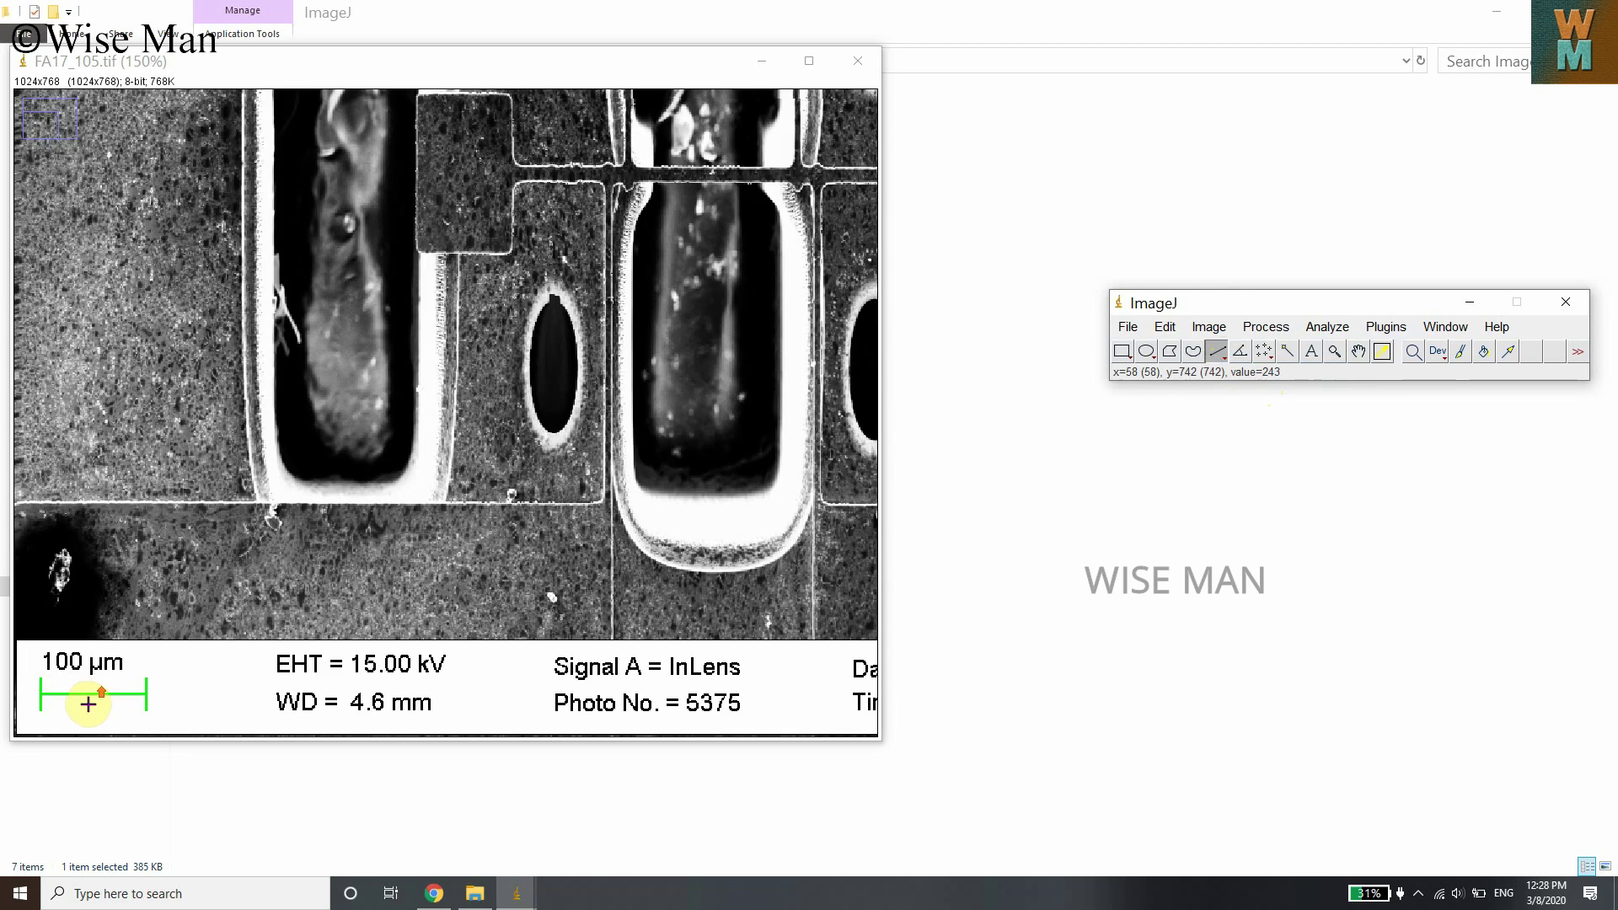
key("plus")
key("plus")
key("plus")
key("plus")
key("plus")
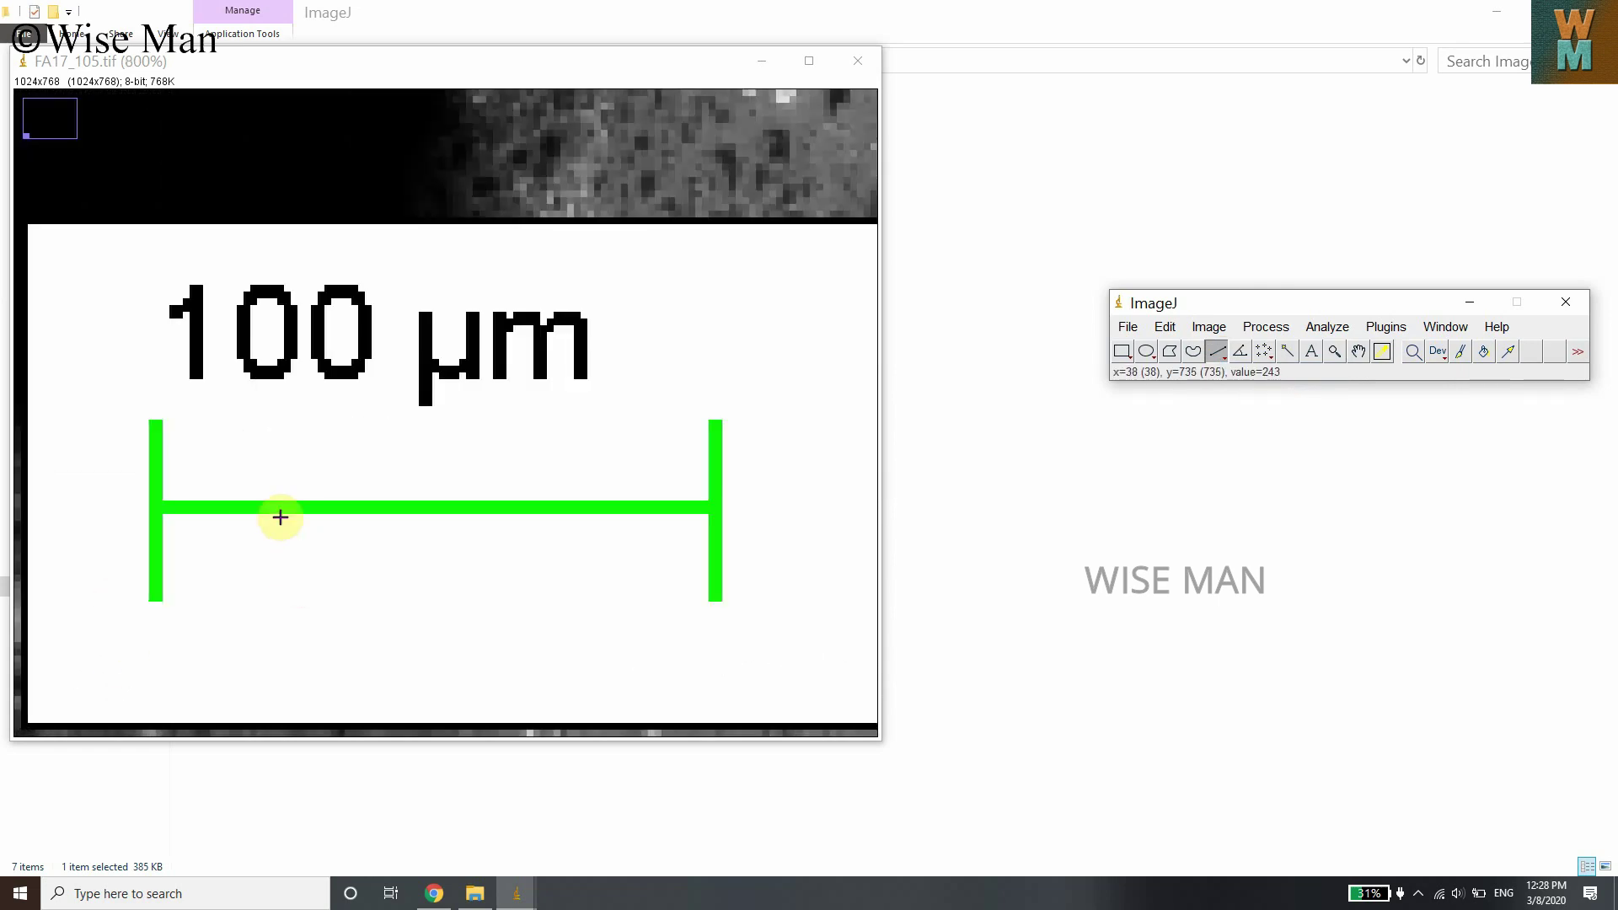
key("plus")
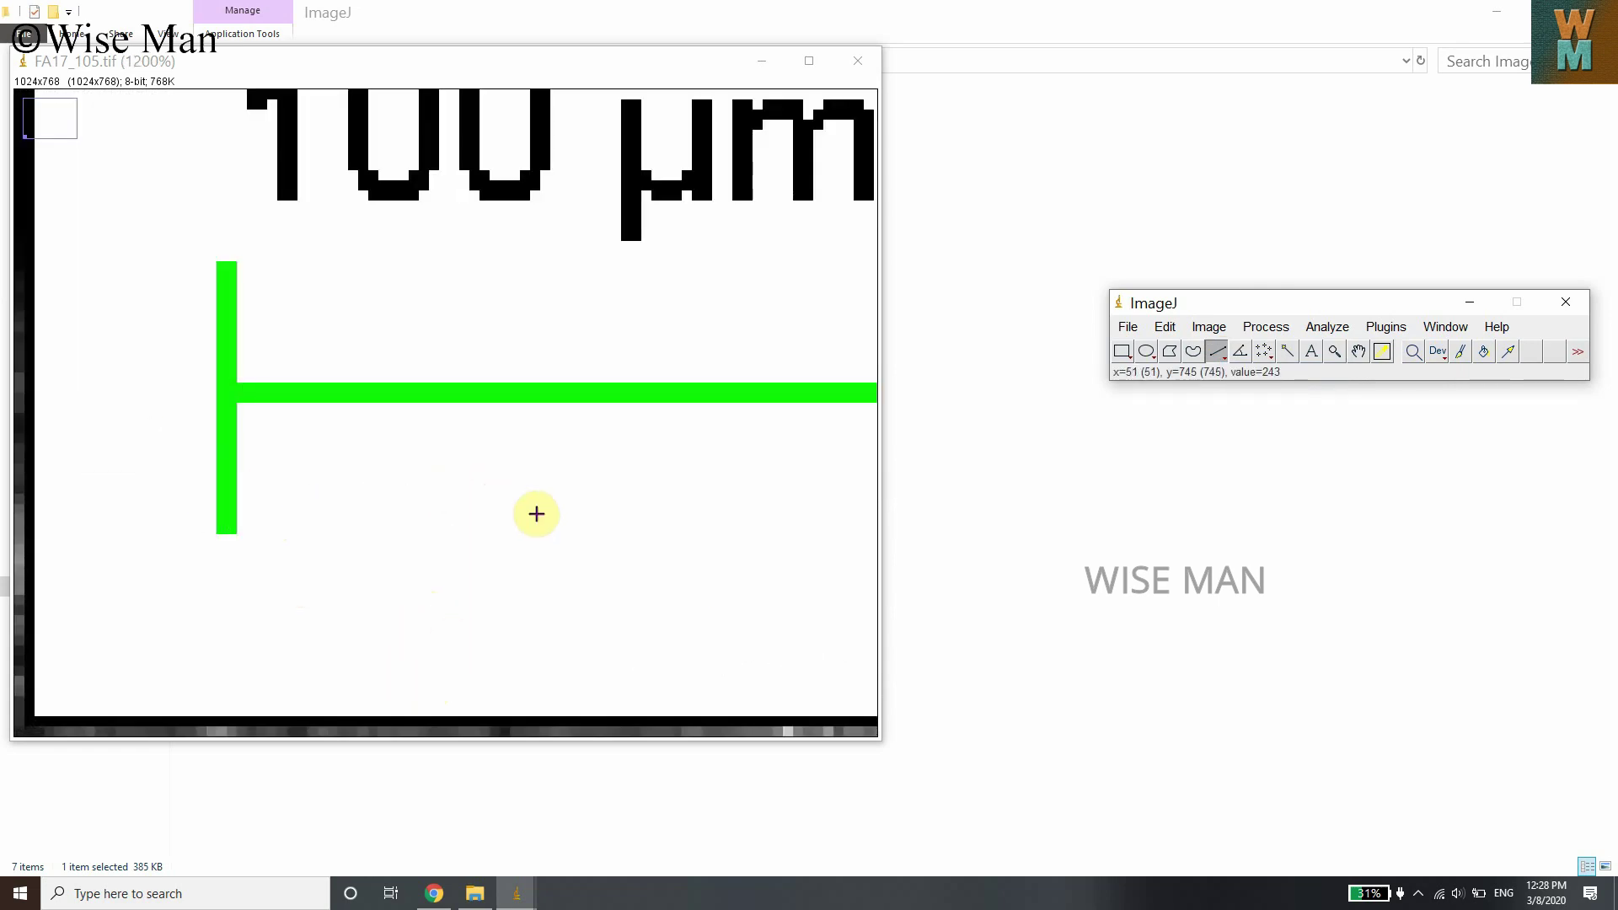
key("minus")
key("plus")
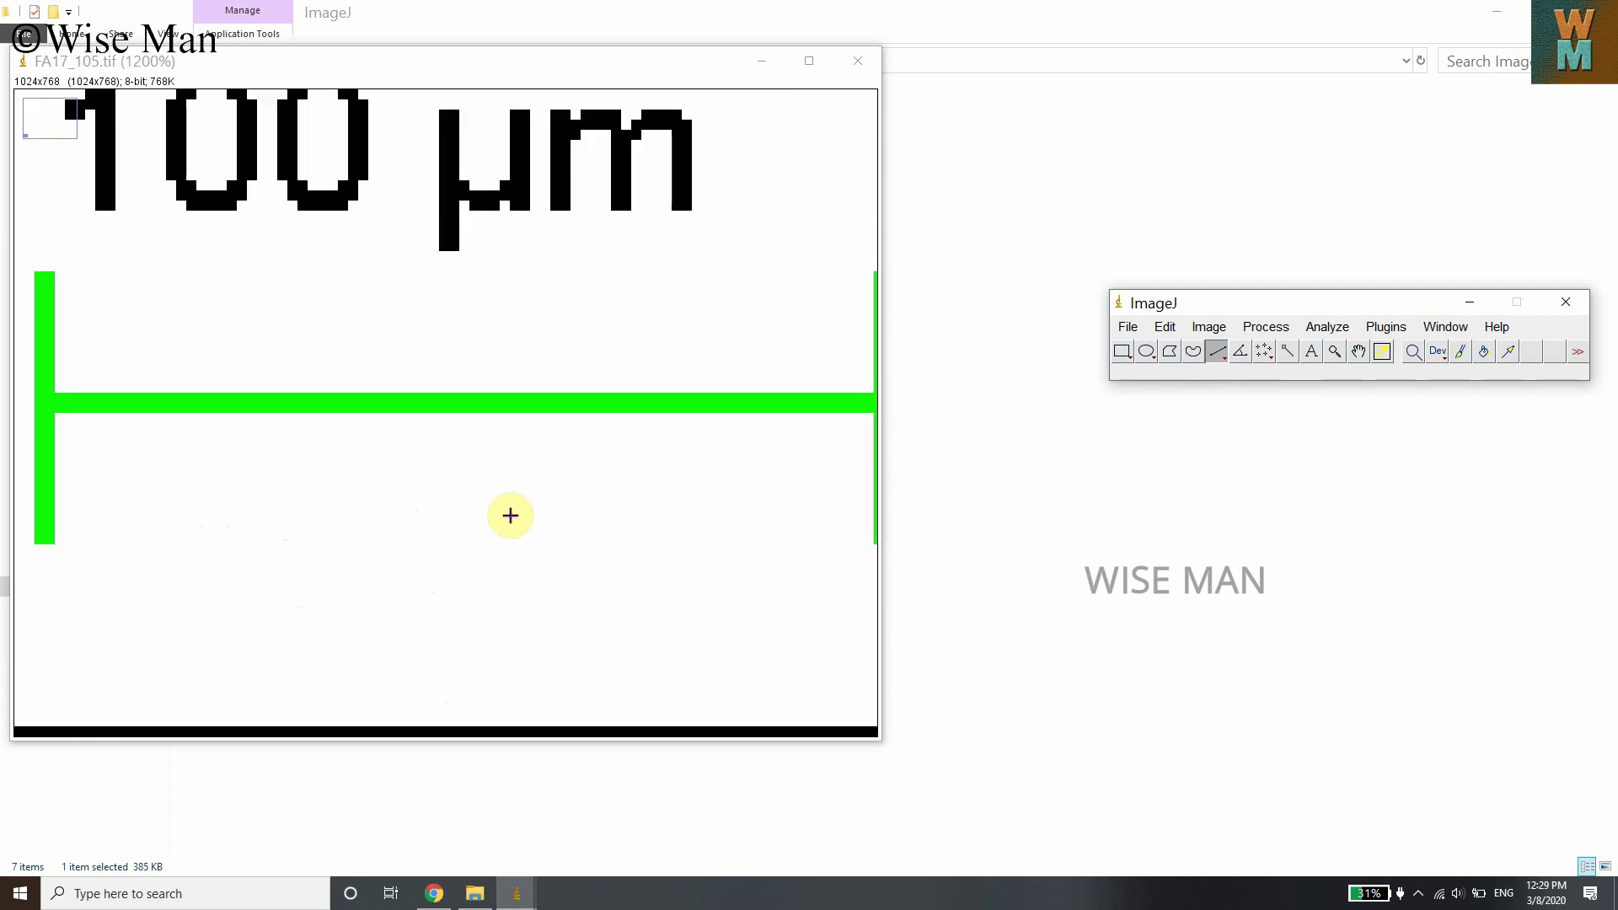
key("minus")
key("plus")
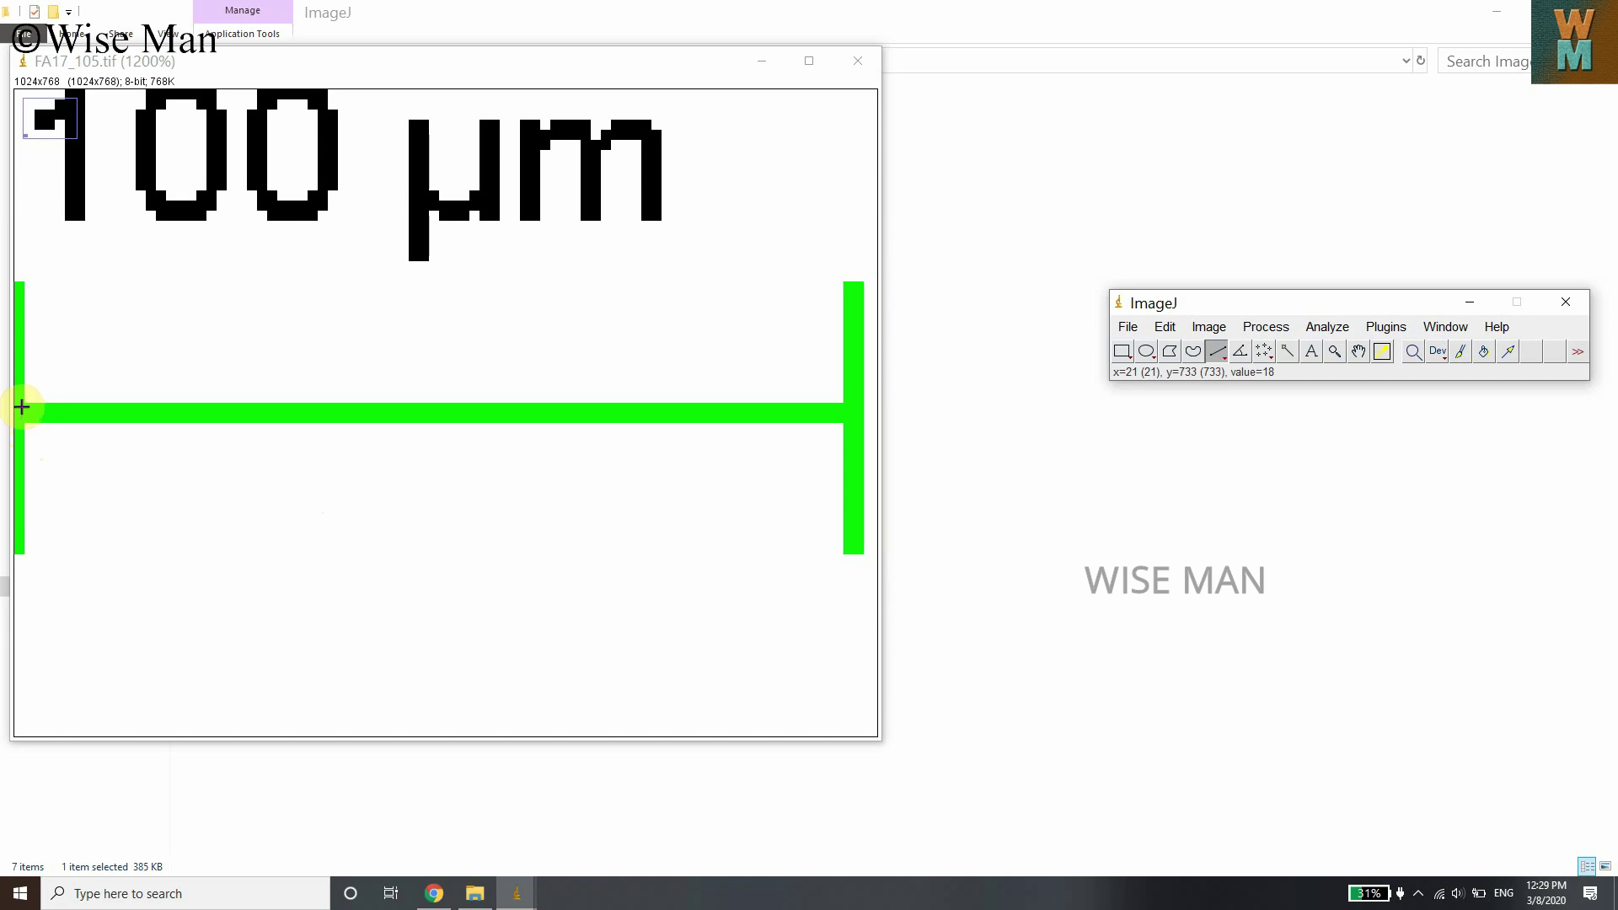
Step: Draw a straight line from the 100 µm scale bar's left end to its right end
left_click_drag(22, 407, 518, 421)
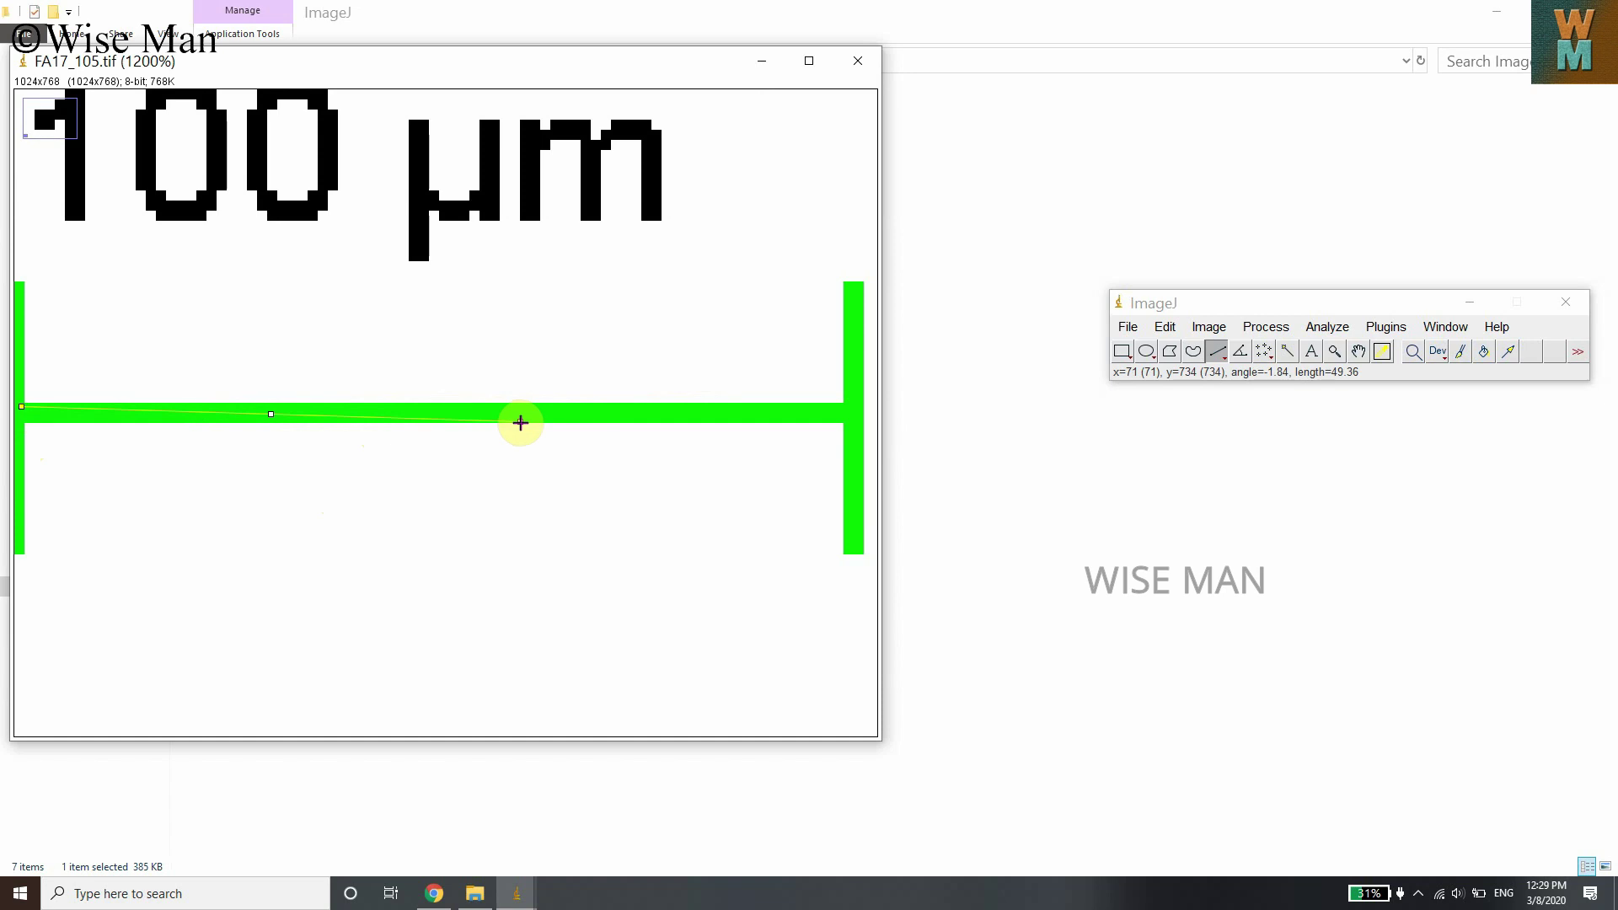
left_click_drag(521, 423, 845, 410)
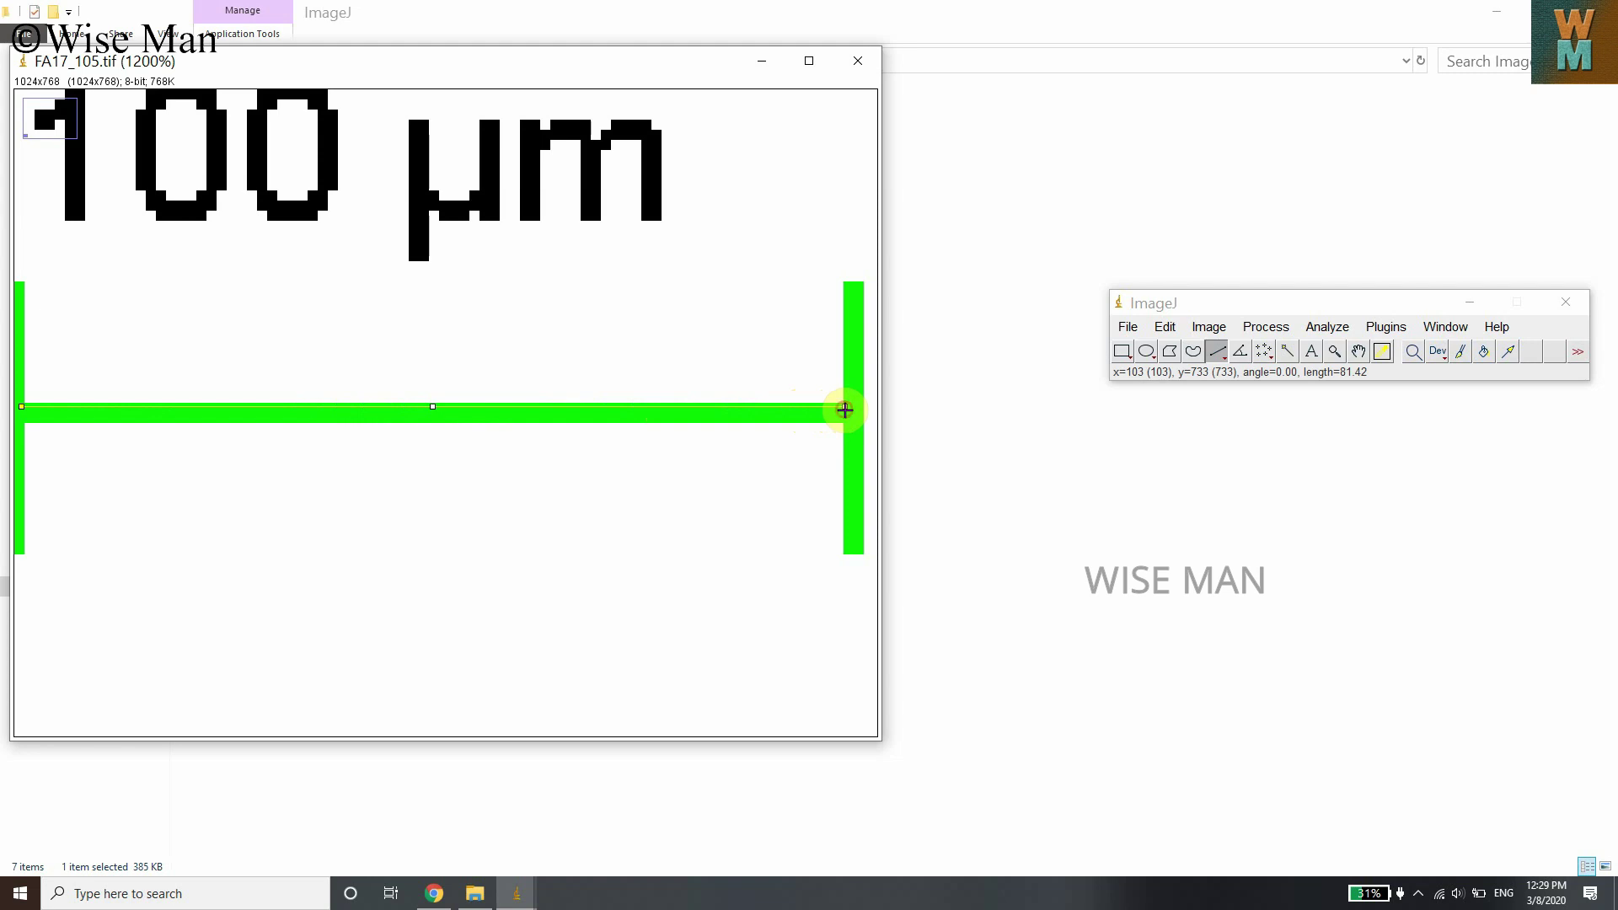
left_click_drag(845, 409, 844, 409)
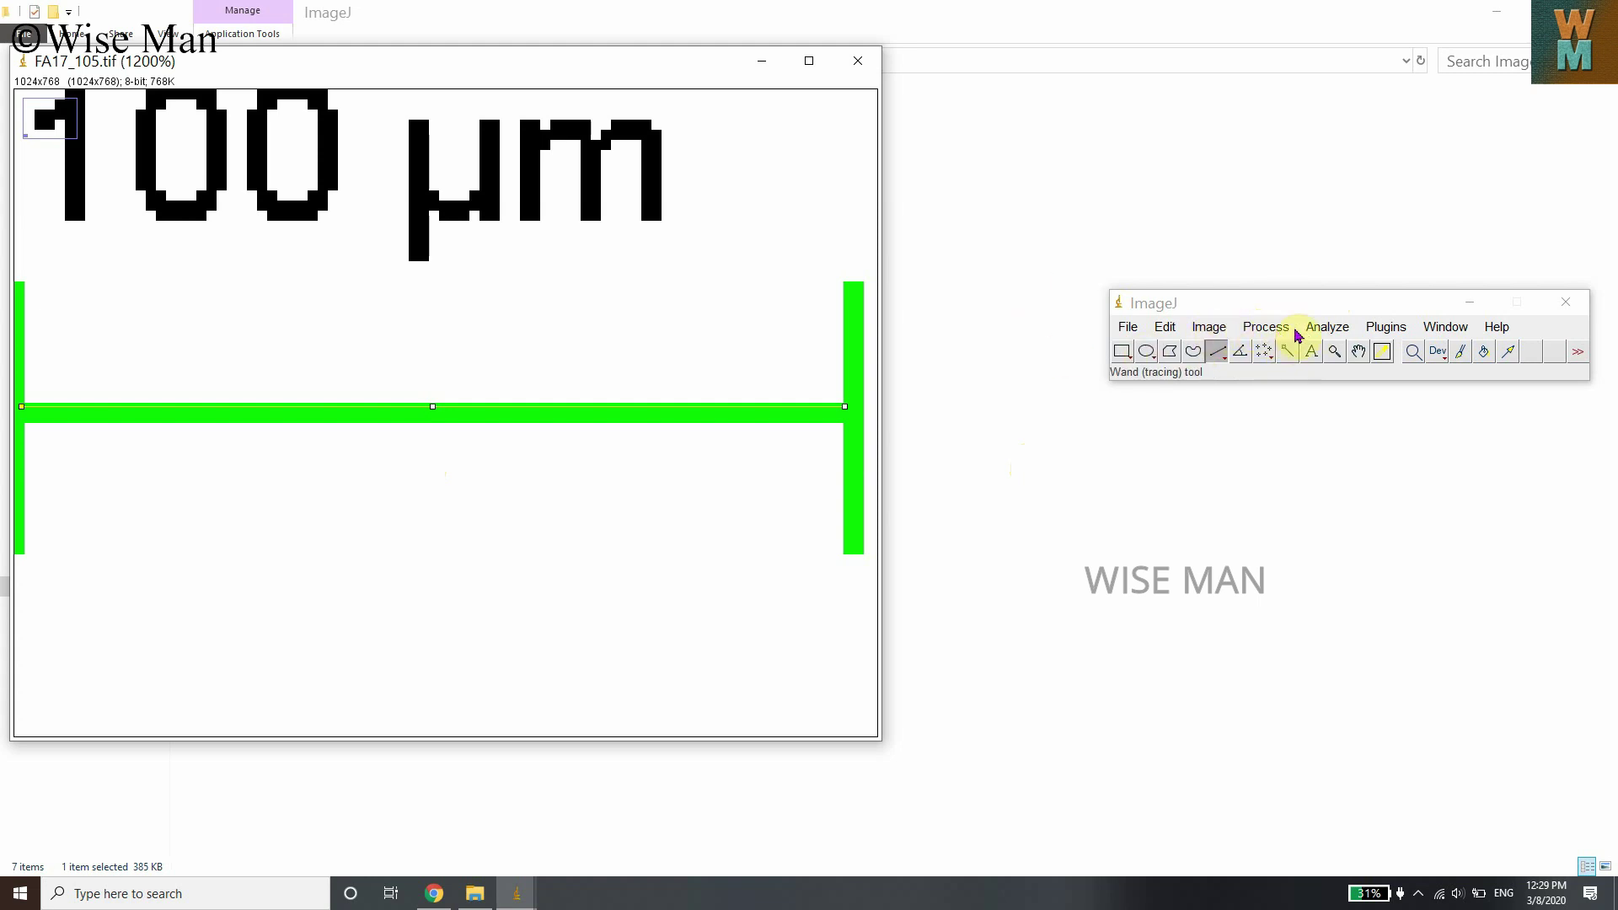
Step: Use Analyze > Set Scale with known distance 100 and unit um to calibrate 81.42 pixels
left_click(1326, 328)
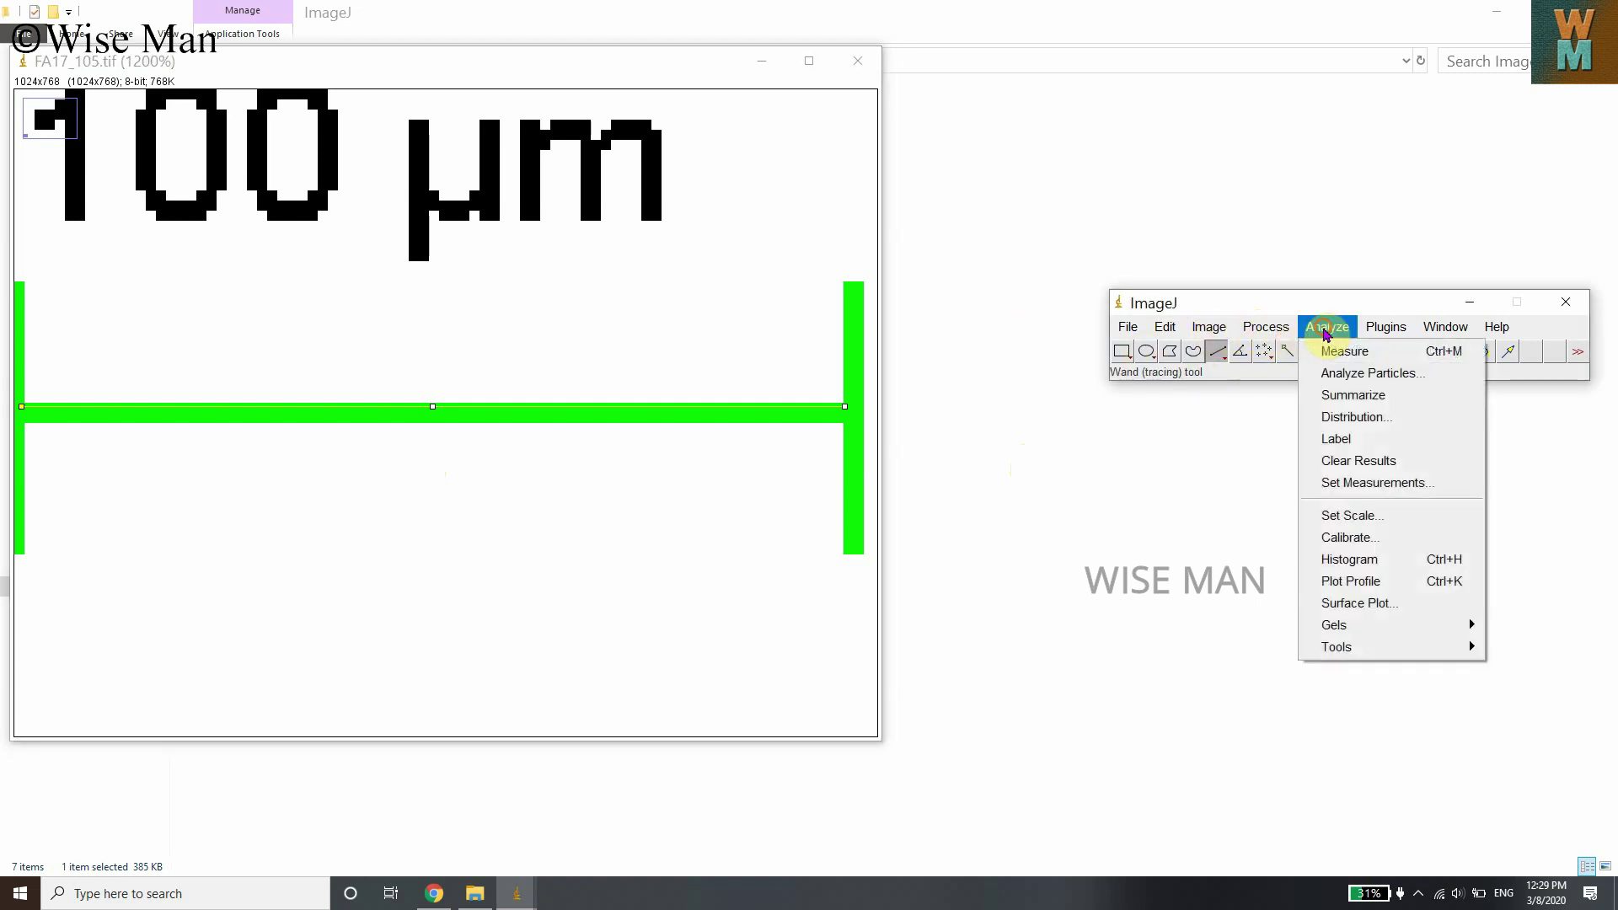
left_click(1366, 524)
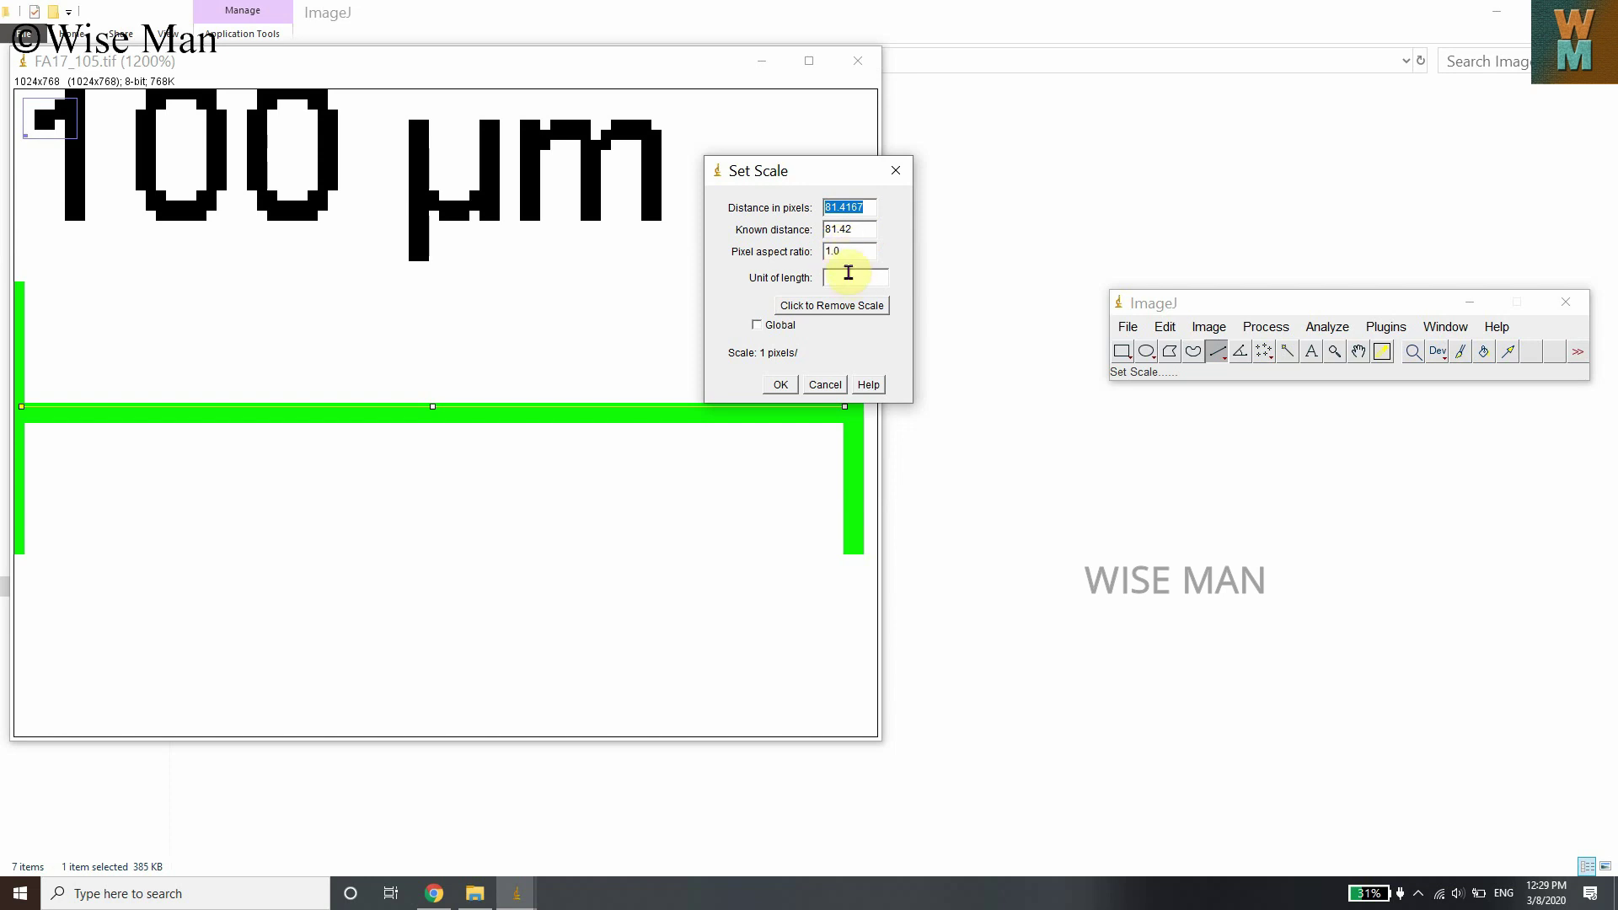
double_click(866, 231)
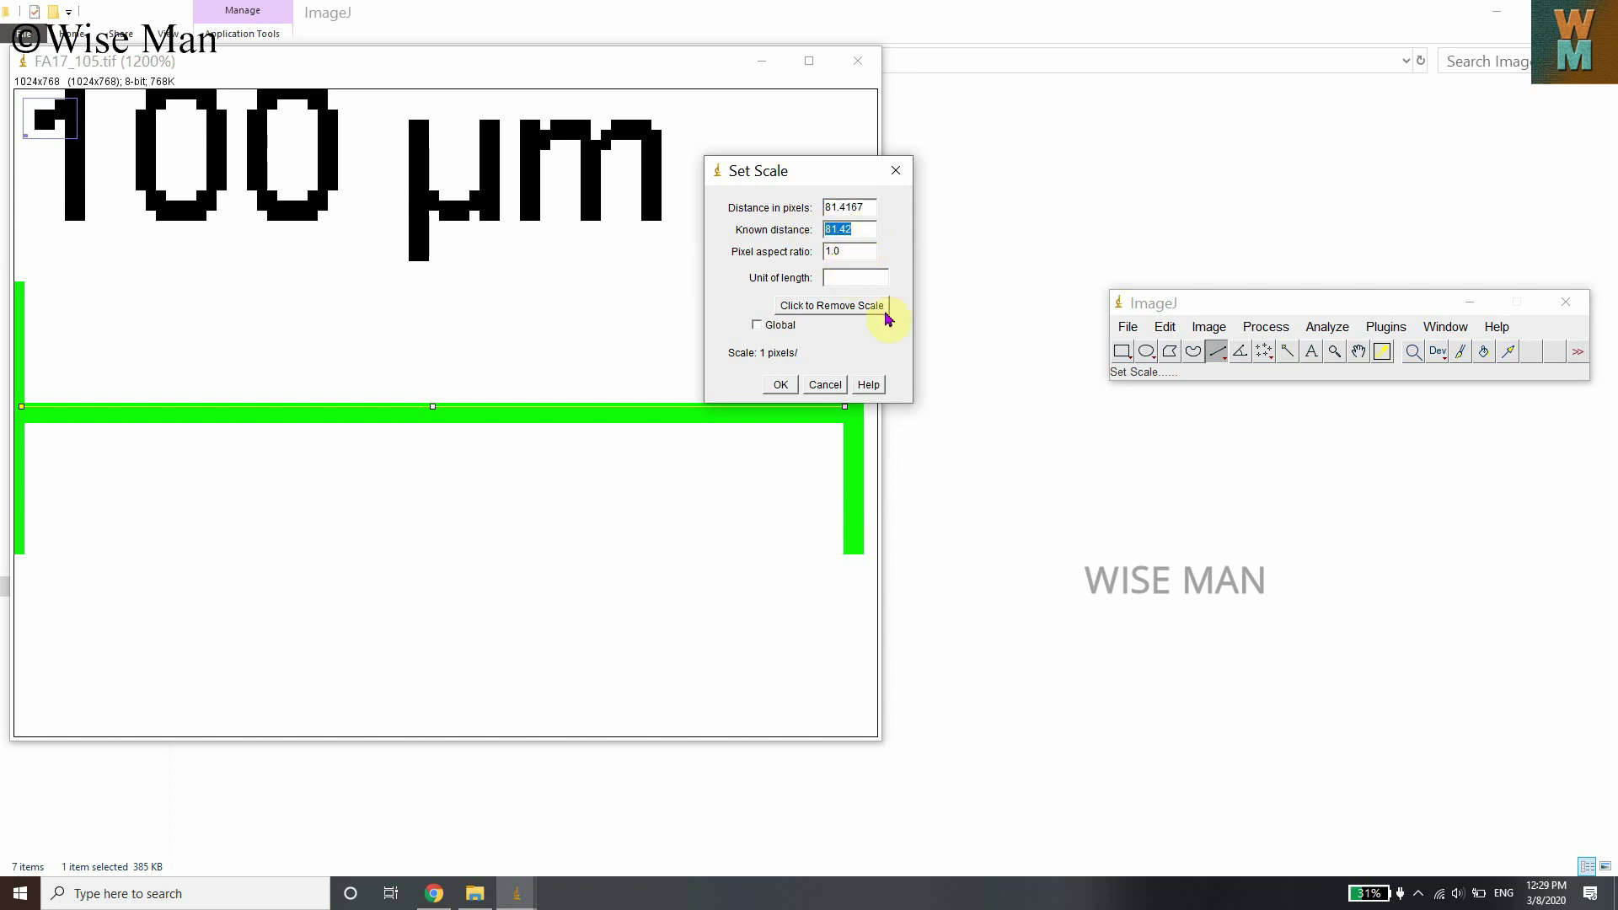
type("100")
left_click(847, 293)
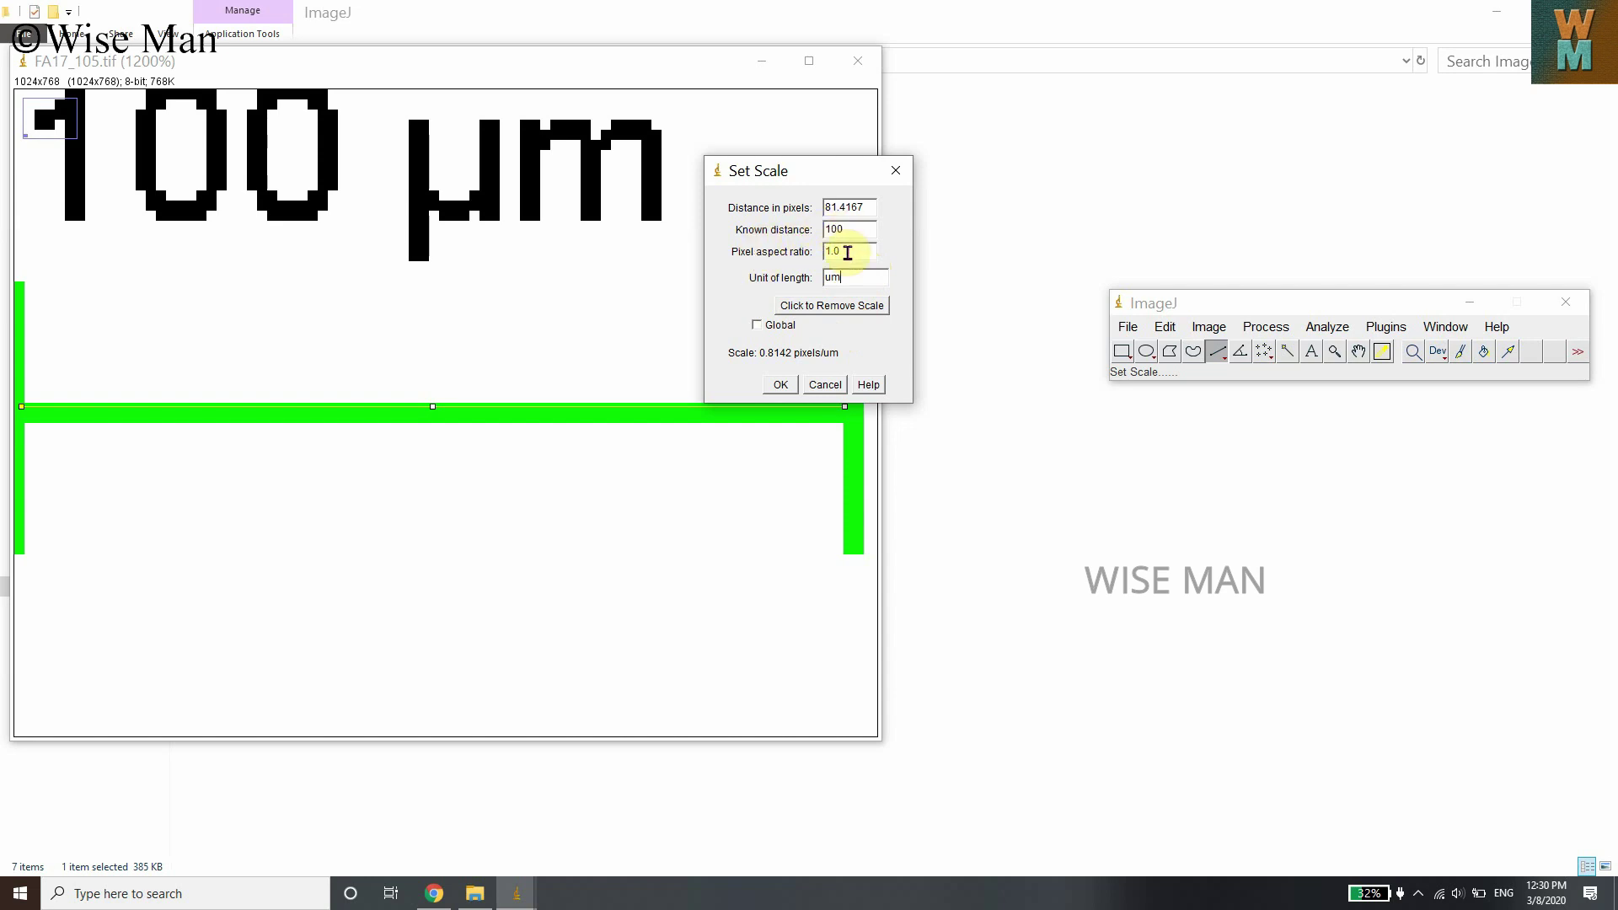
left_click(781, 385)
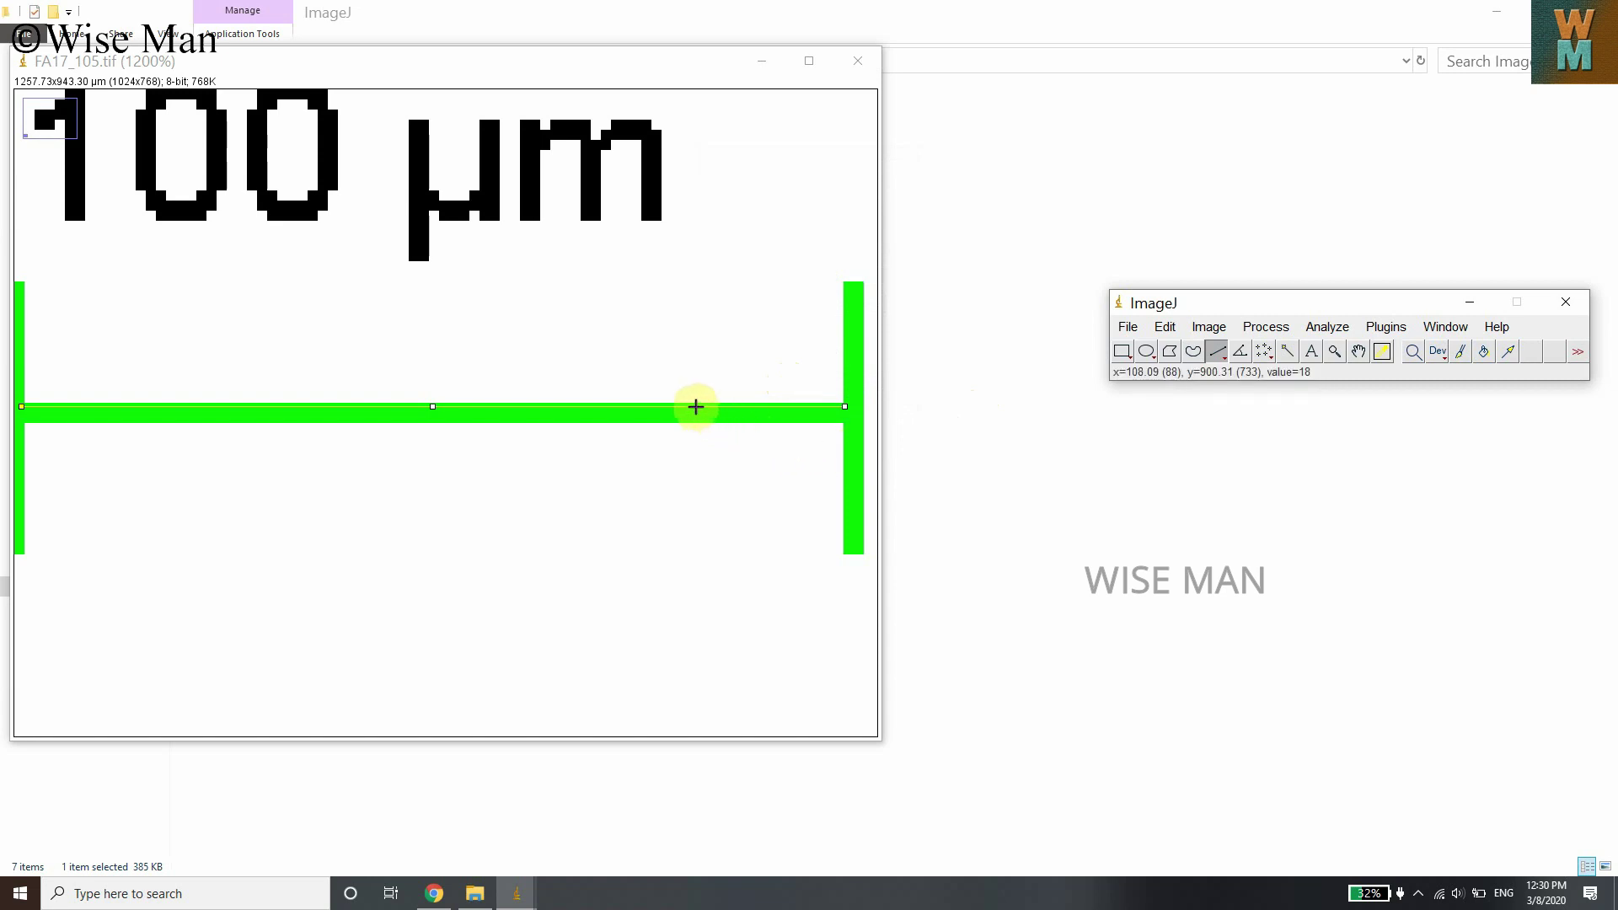
Step: Zoom out, then zoom in to 600% on the left square pad and its exiting strip
scroll(695, 407, "down", 5)
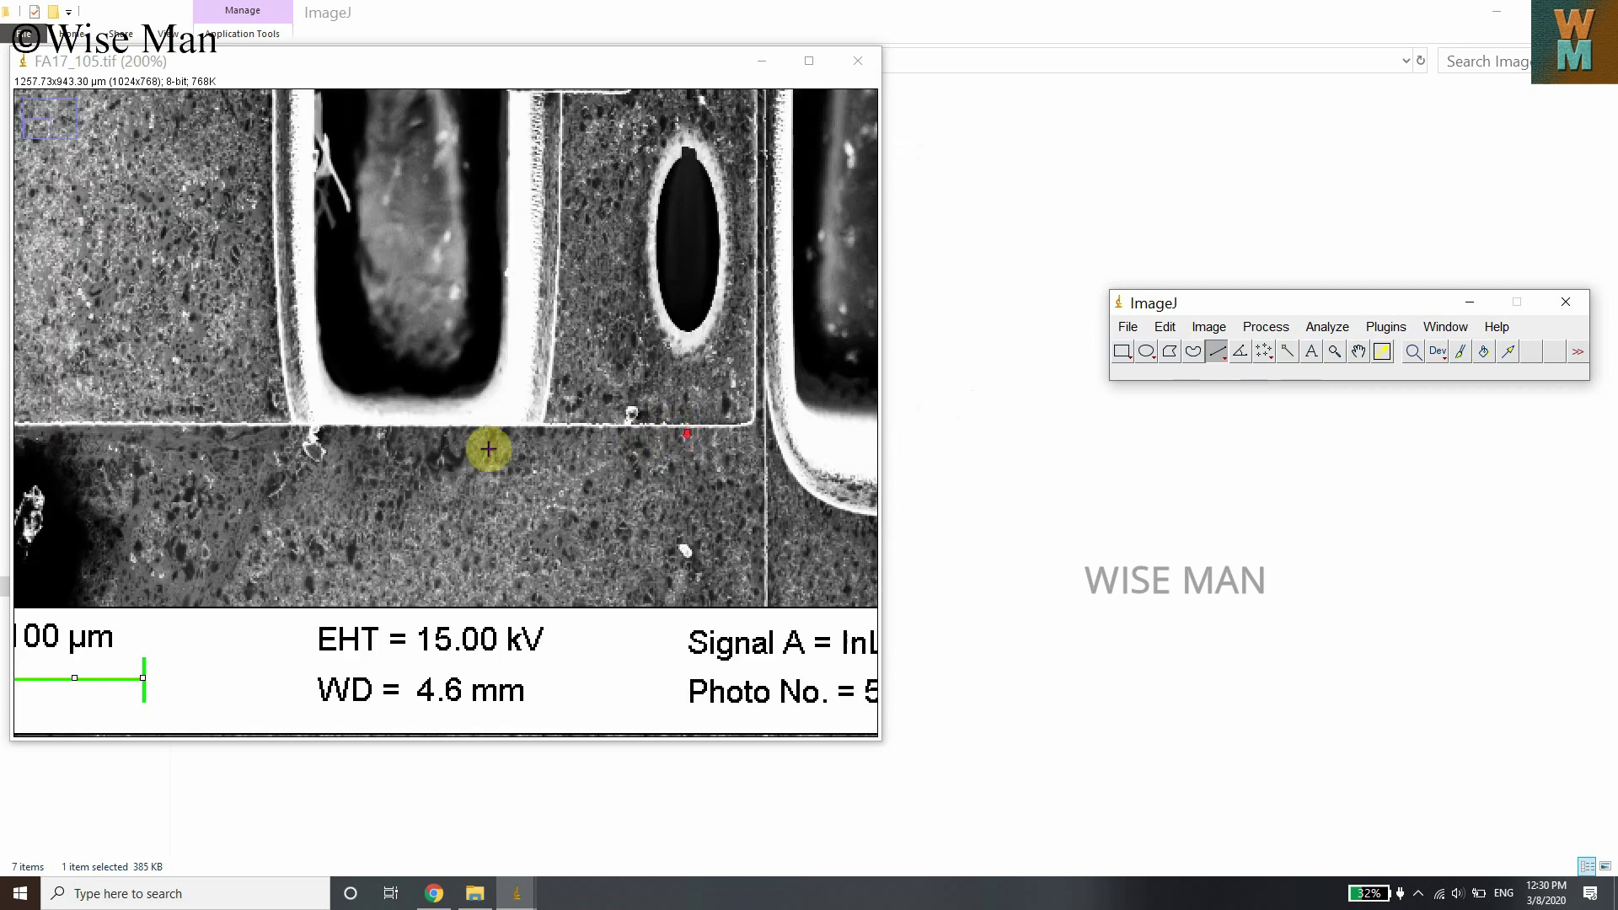
scroll(484, 450, "down", 2)
scroll(354, 366, "up", 1)
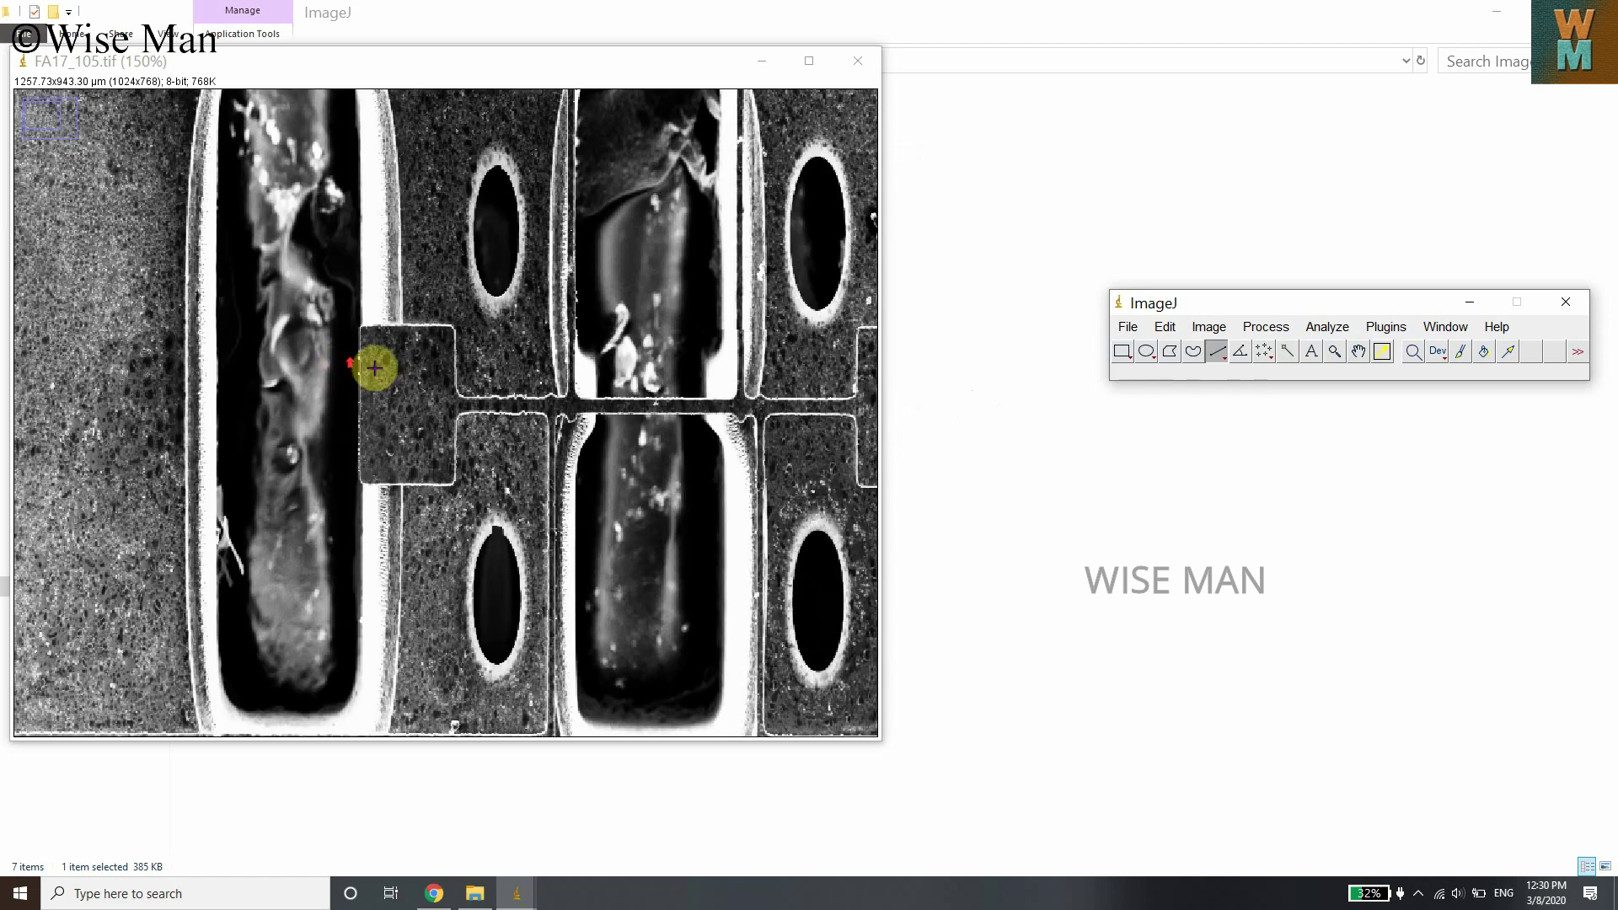
scroll(375, 367, "up", 1)
scroll(304, 390, "up", 1)
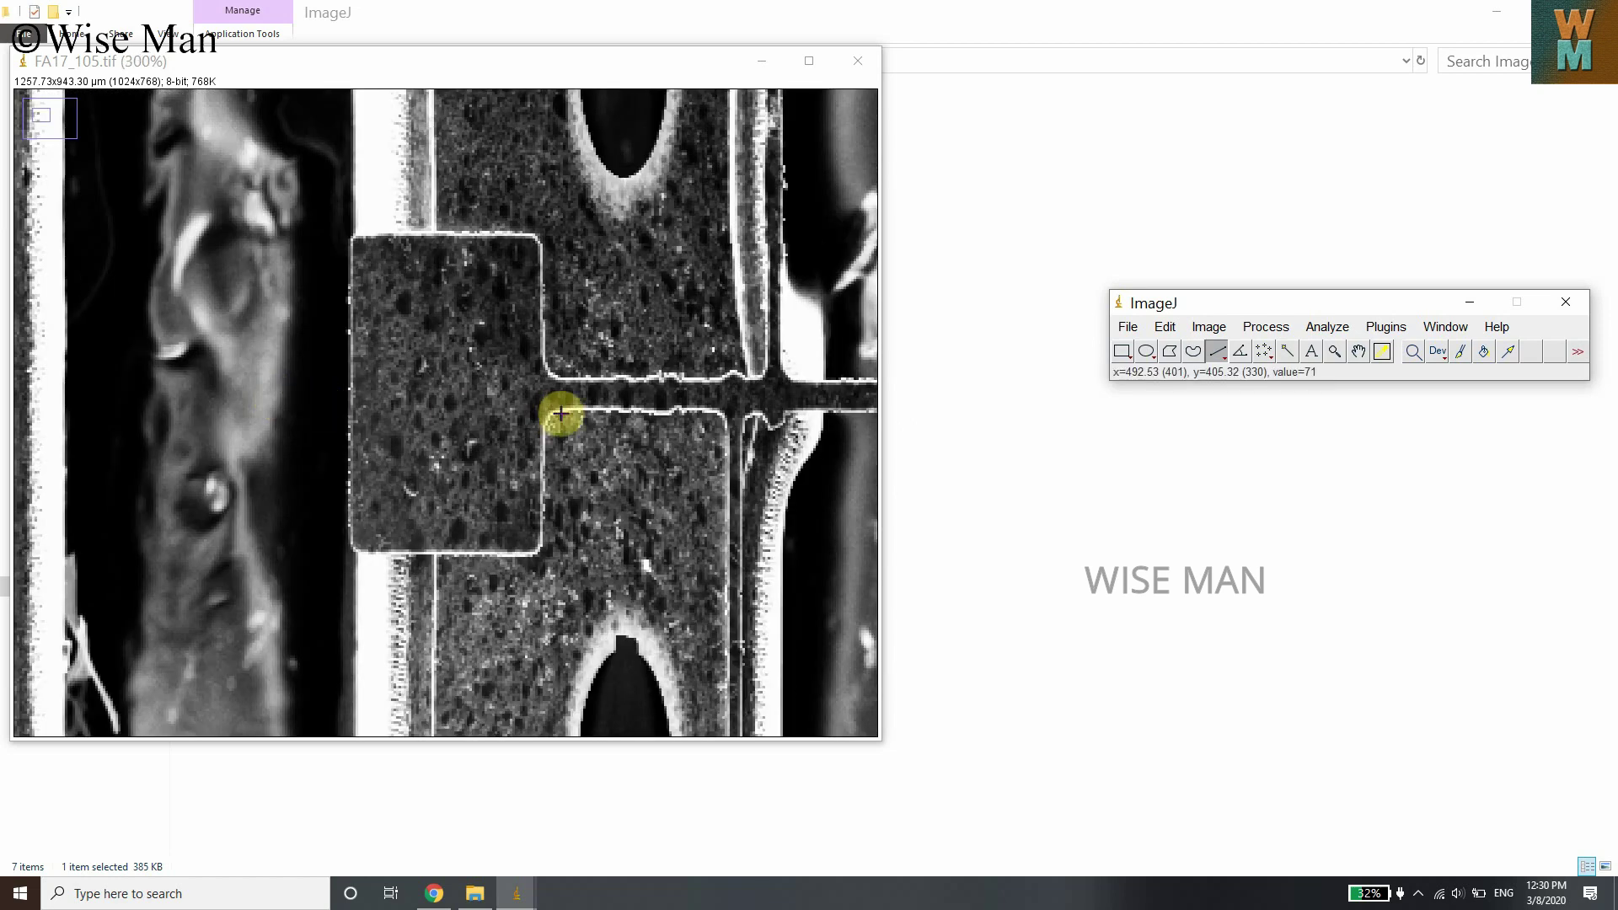
scroll(561, 413, "up", 1)
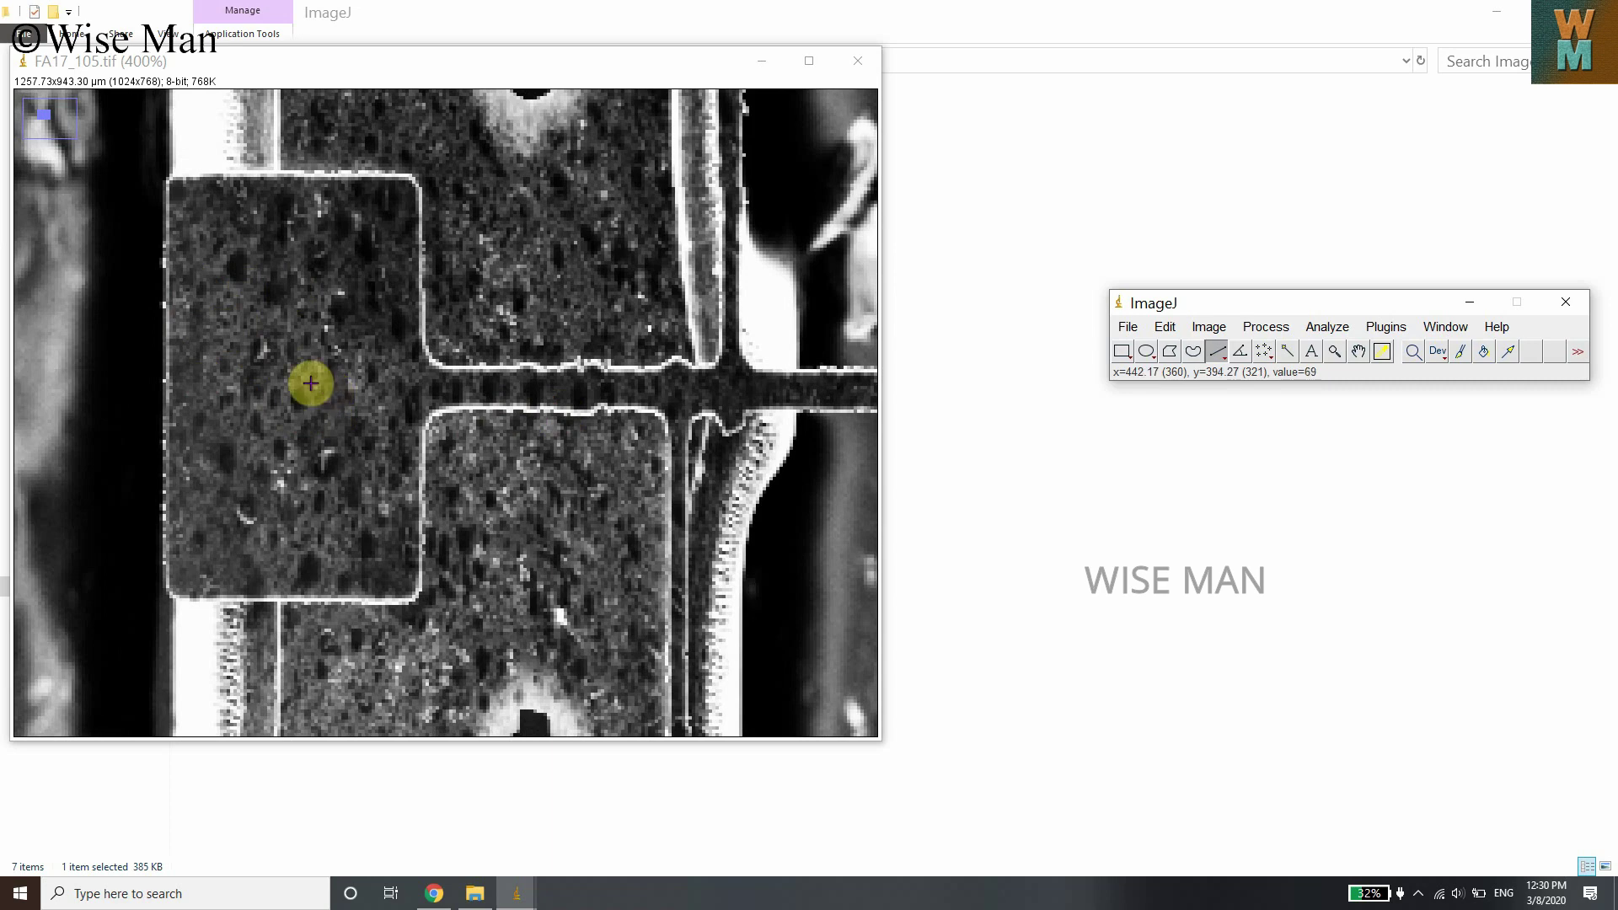
scroll(314, 385, "up", 1)
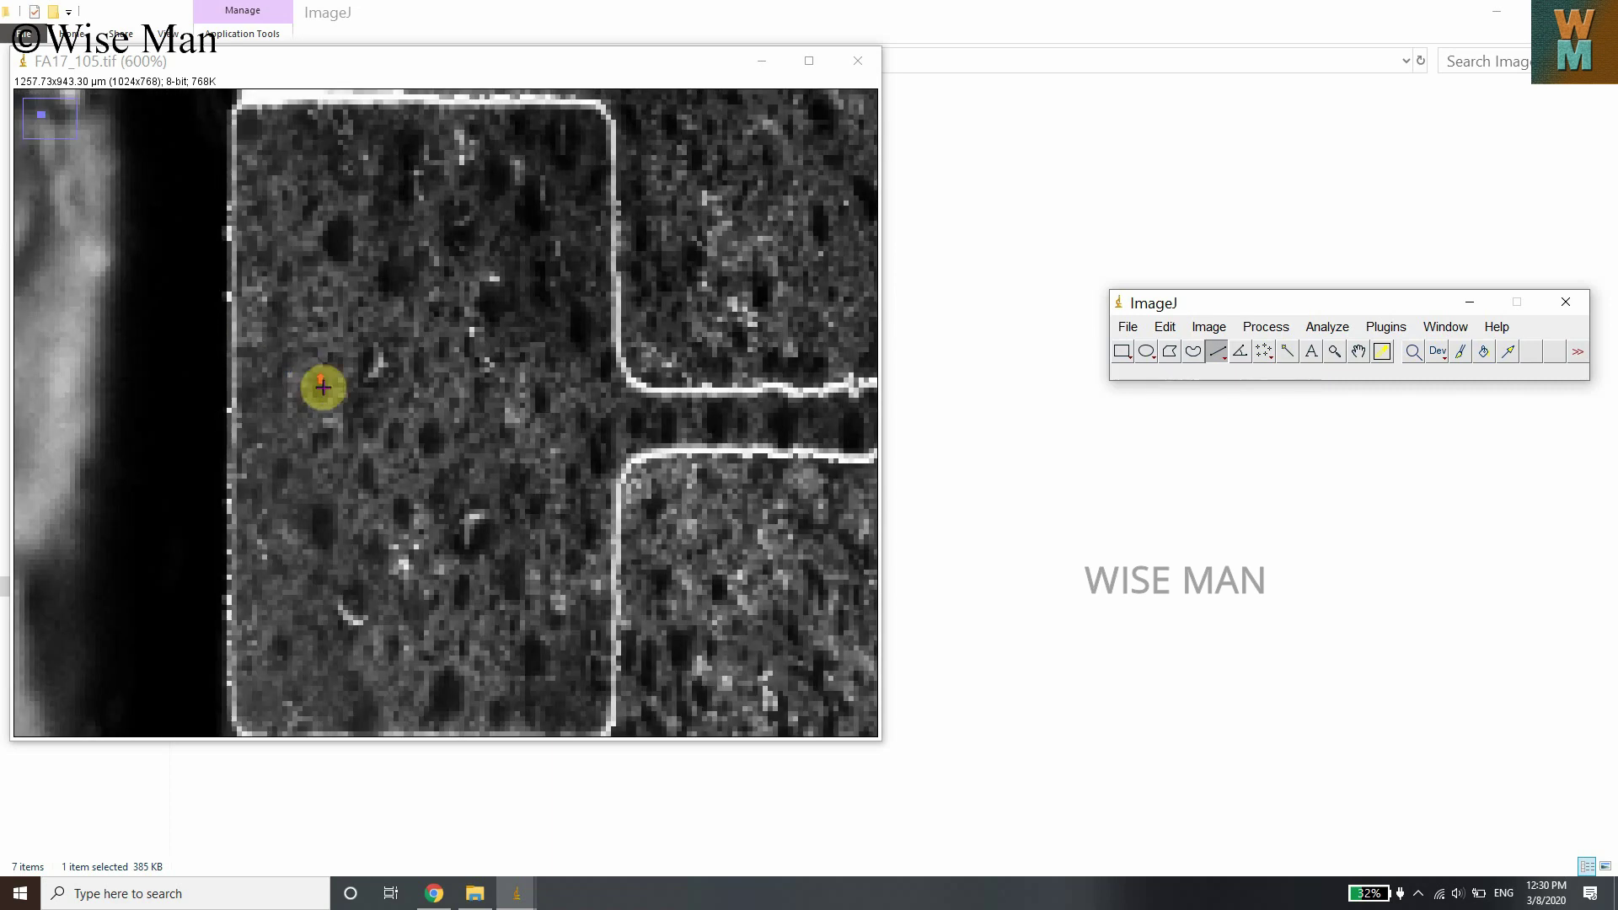
Step: Draw a straight line across the left pad's width
left_click(1216, 354)
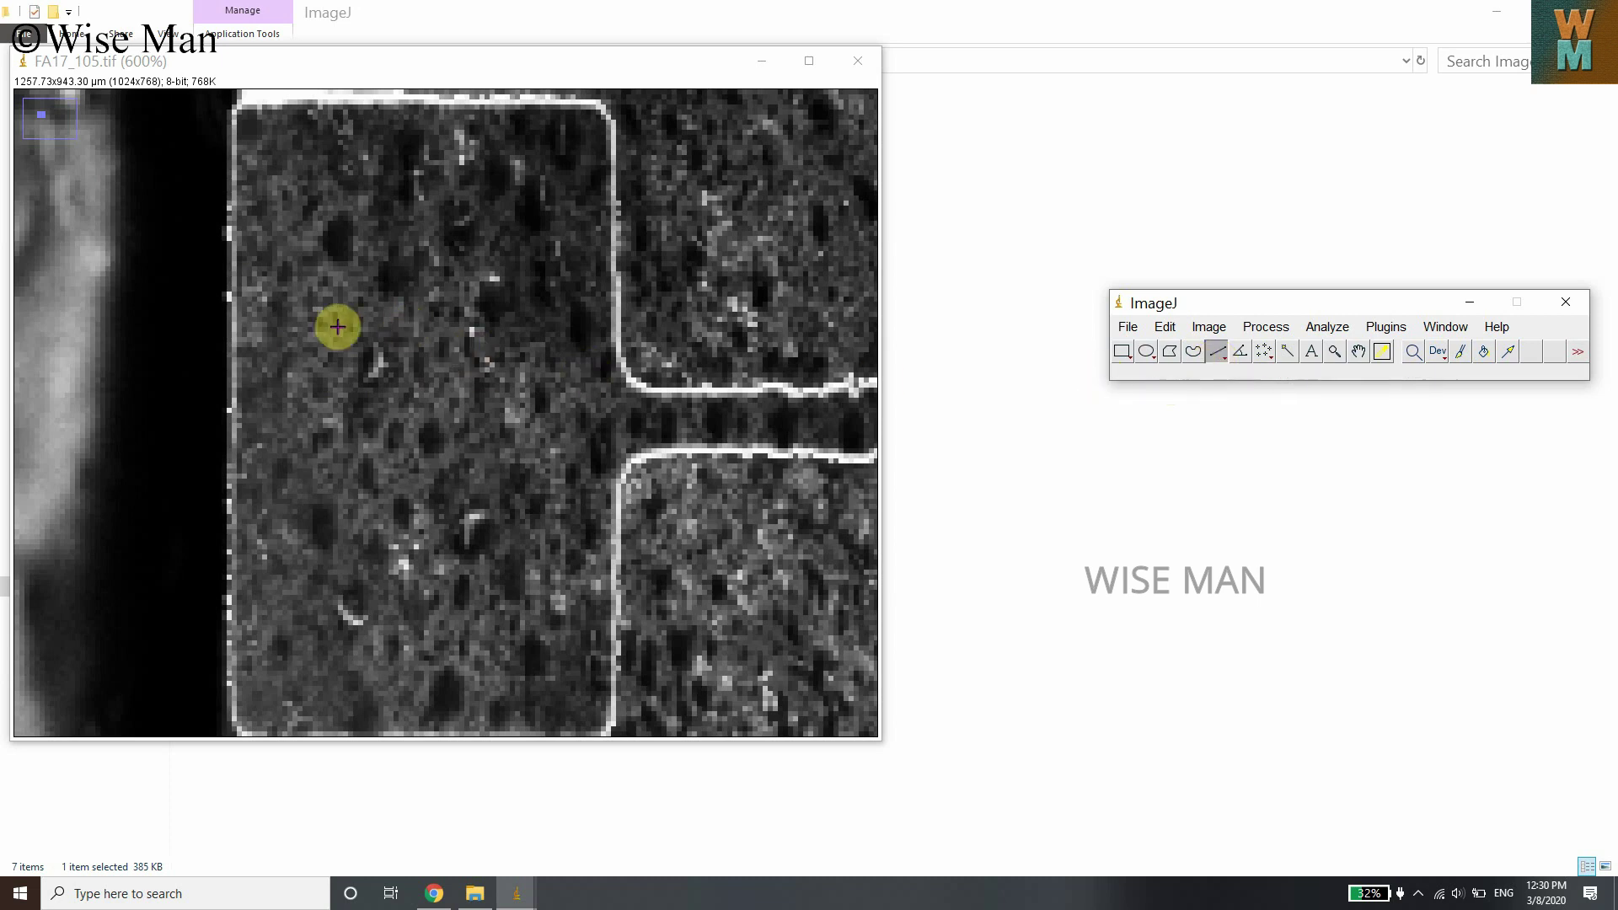
left_click(230, 269)
left_click_drag(230, 270, 616, 271)
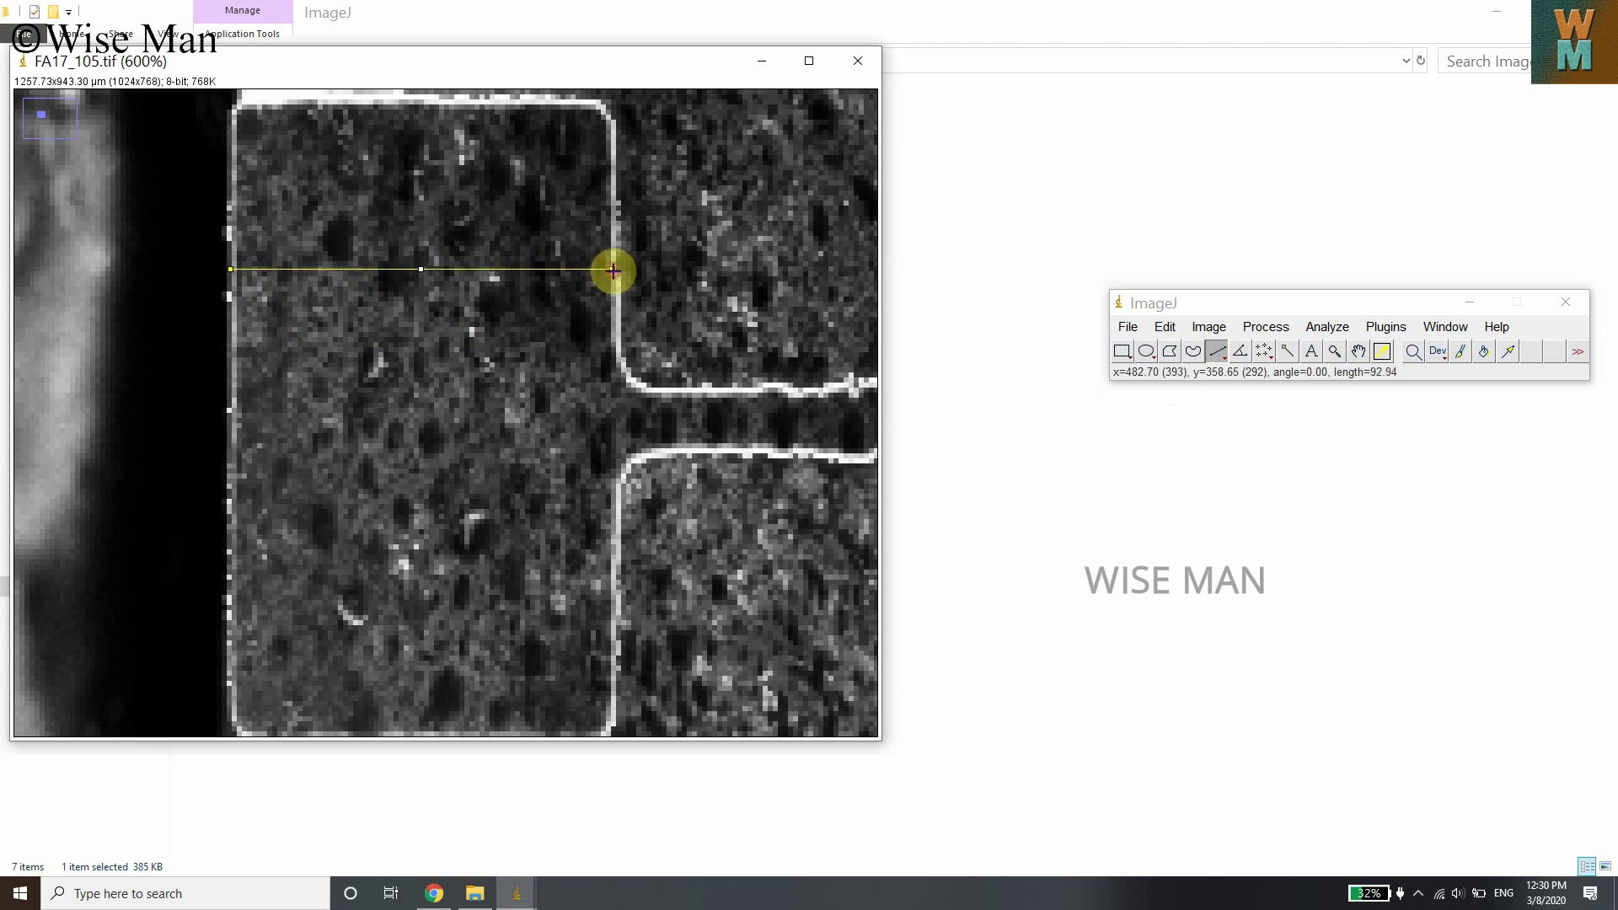
left_click_drag(612, 271, 612, 271)
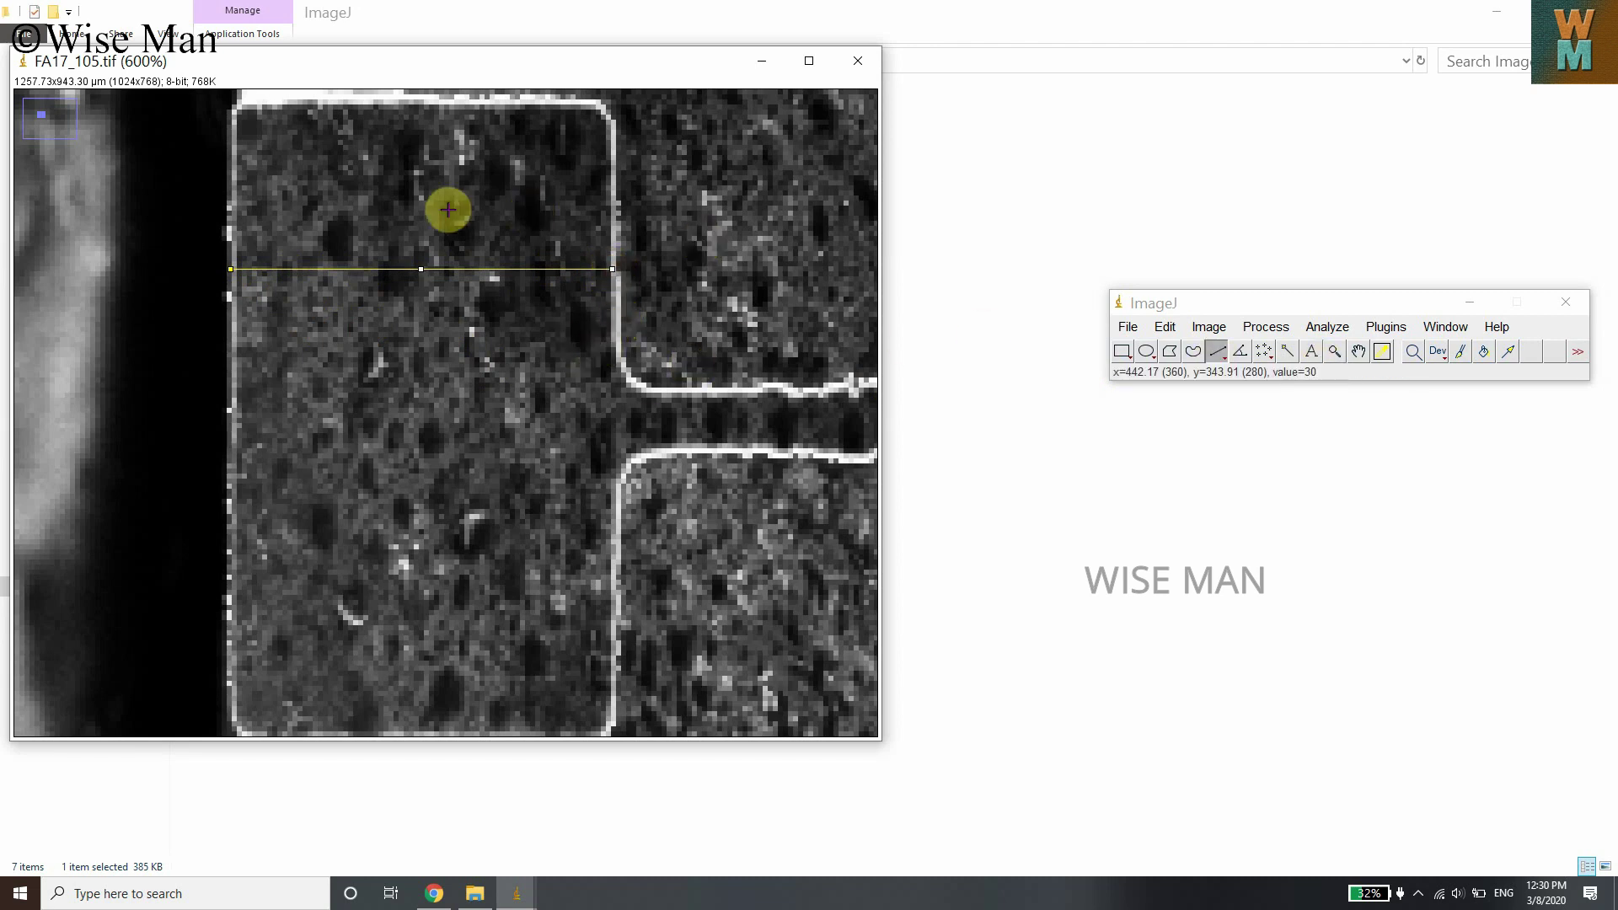
Step: Measure the line with Analyze > Measure, recording a 92.938 µm length in Results
left_click(1327, 327)
left_click(1337, 348)
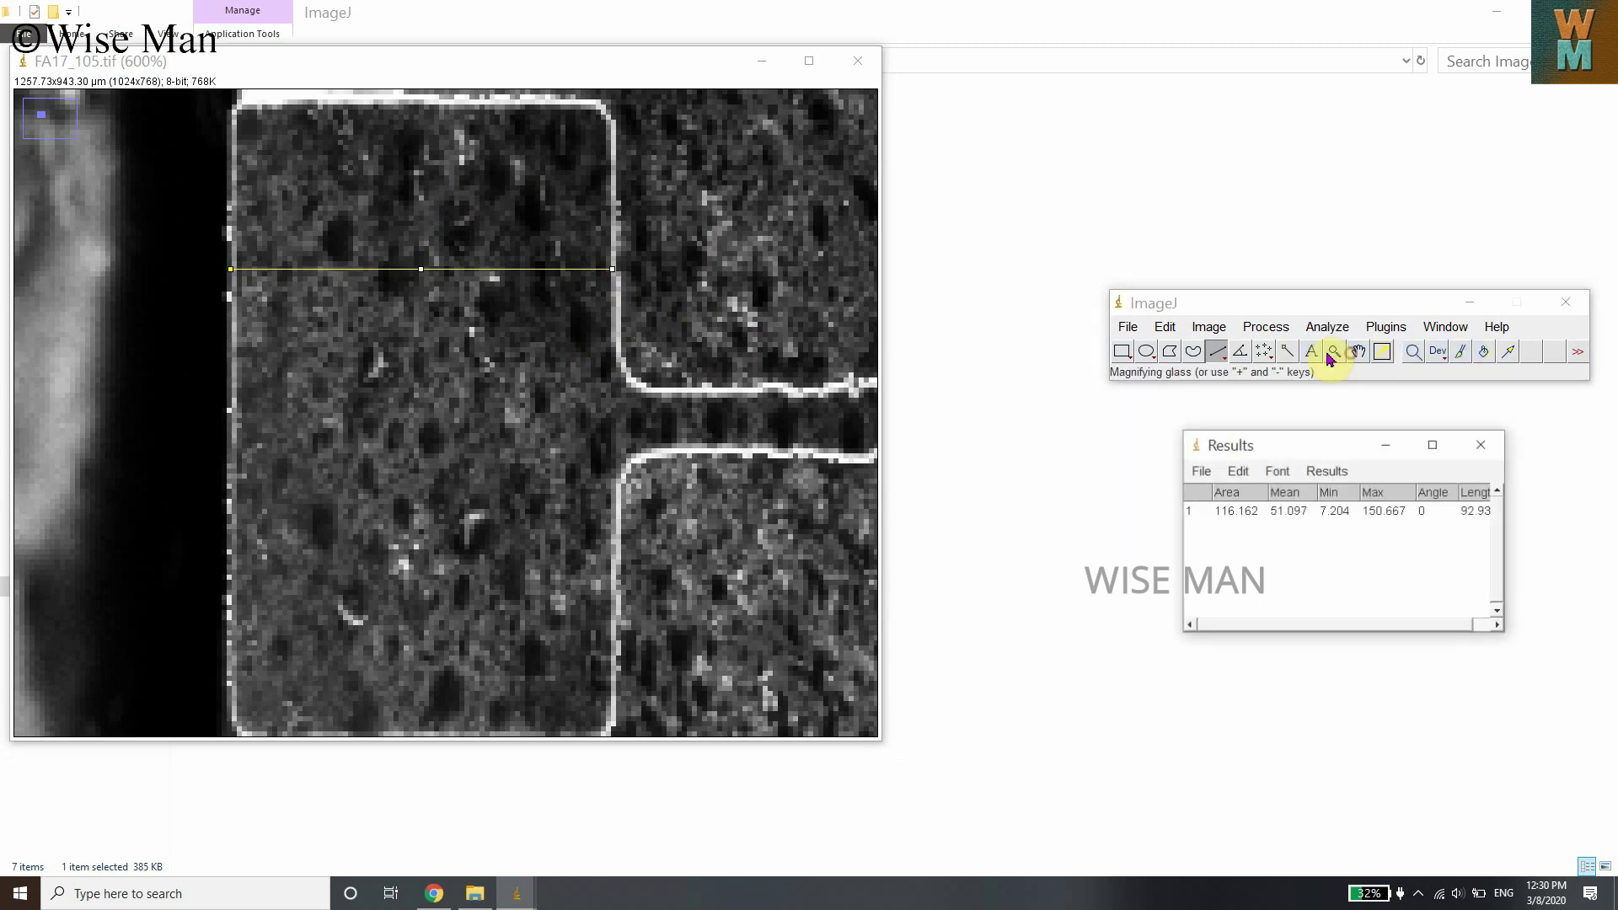
left_click(1274, 628)
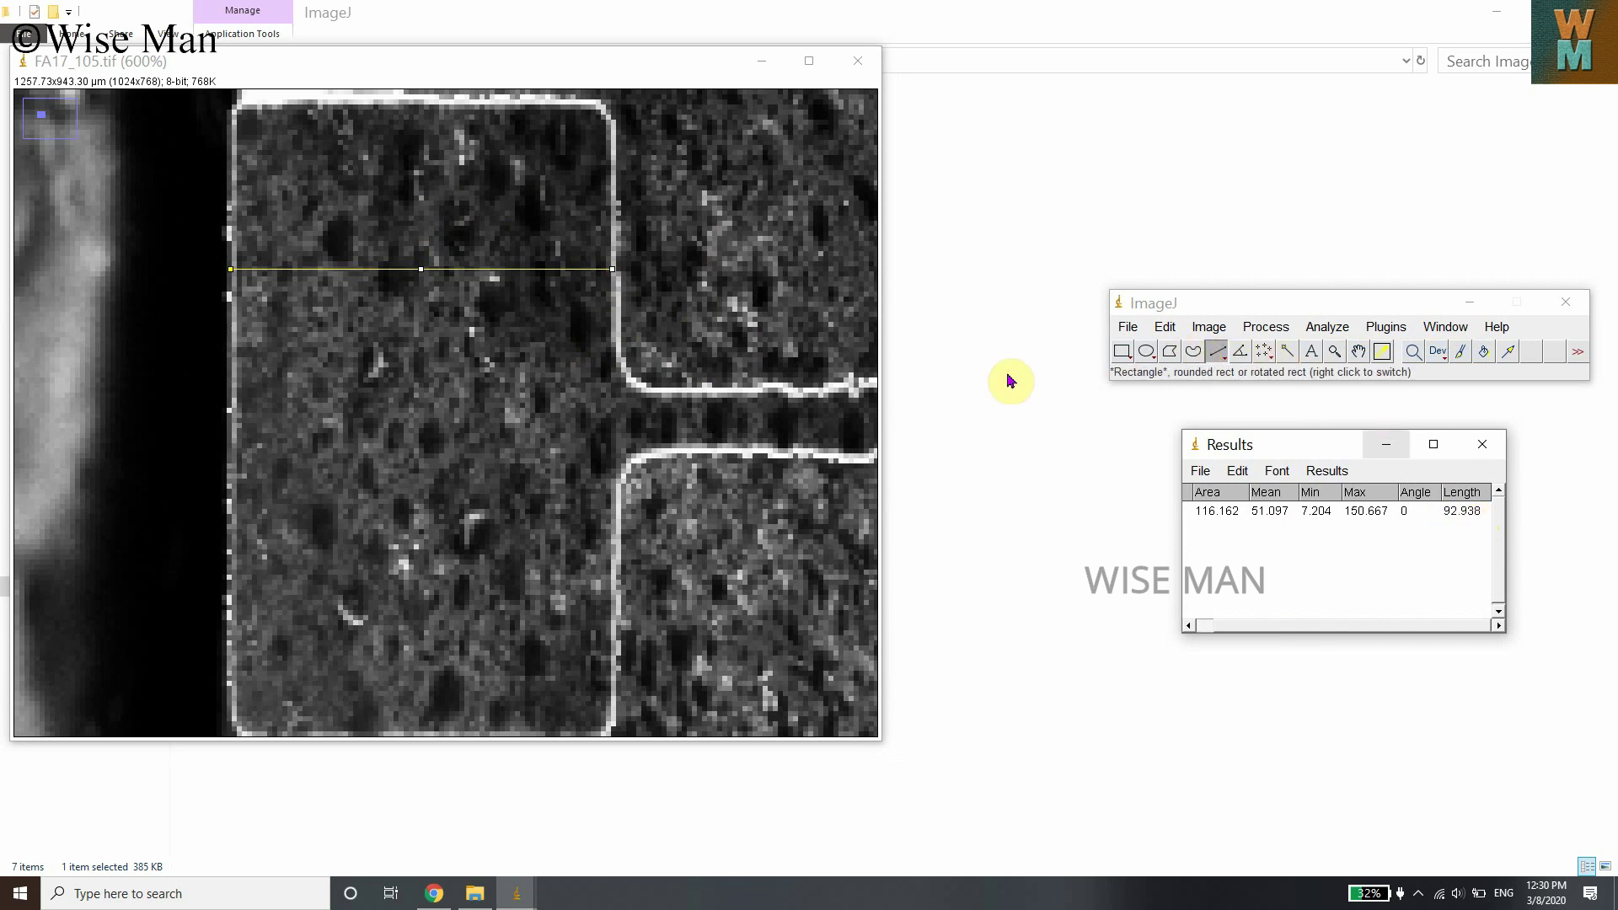
Step: Burn the first pad-width line into the image in yellow with Edit > Fill
left_click(1265, 327)
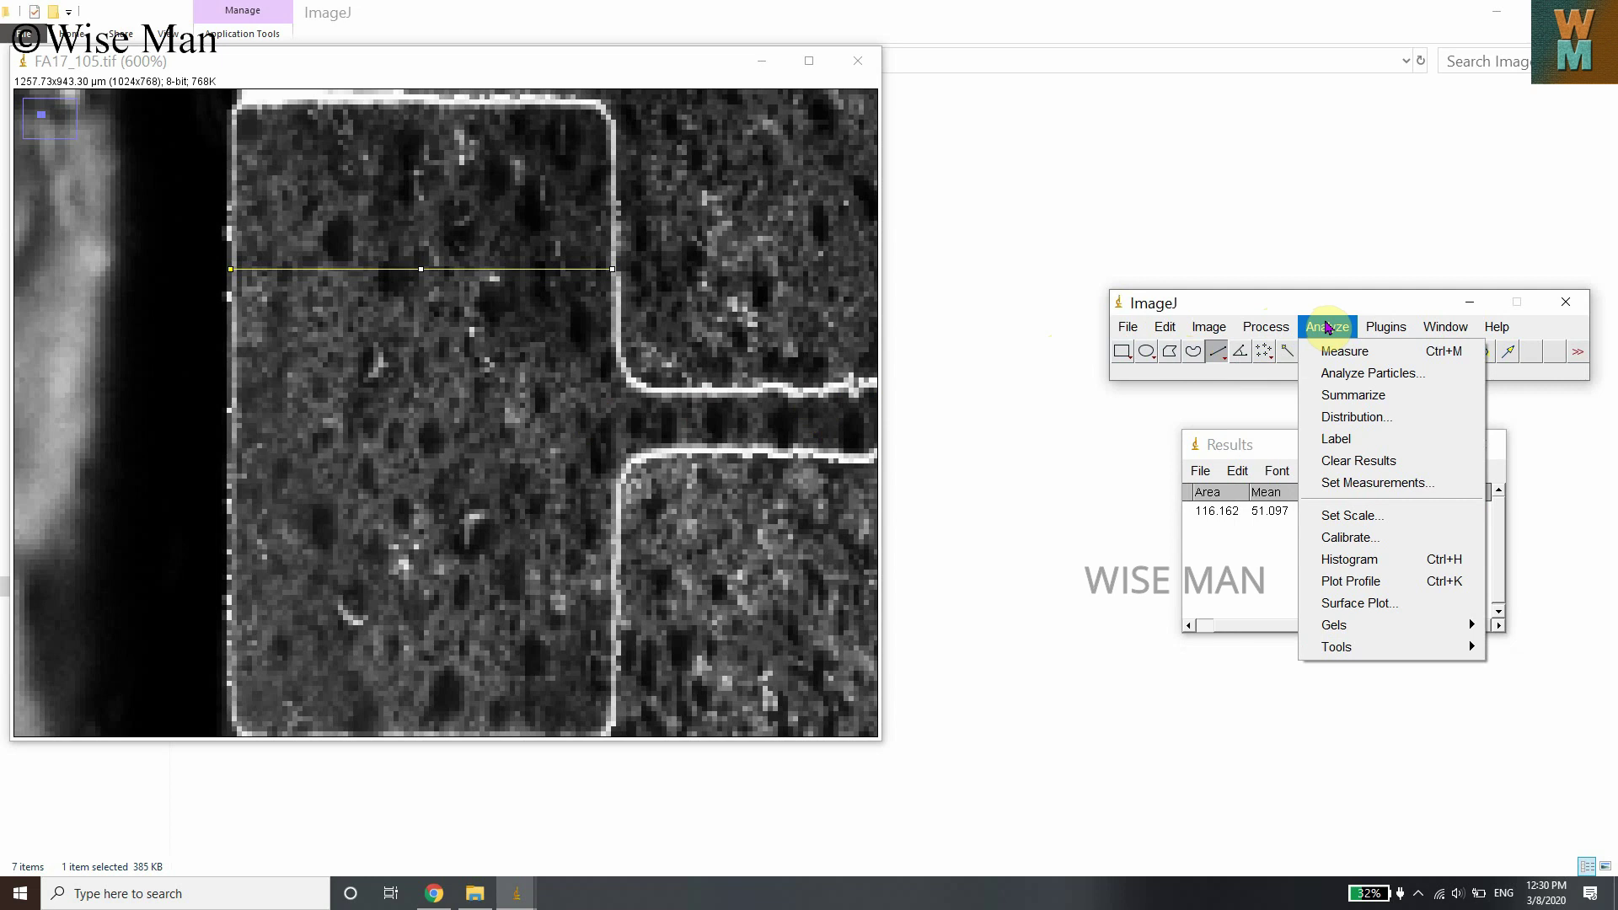
mouse_move(1165, 327)
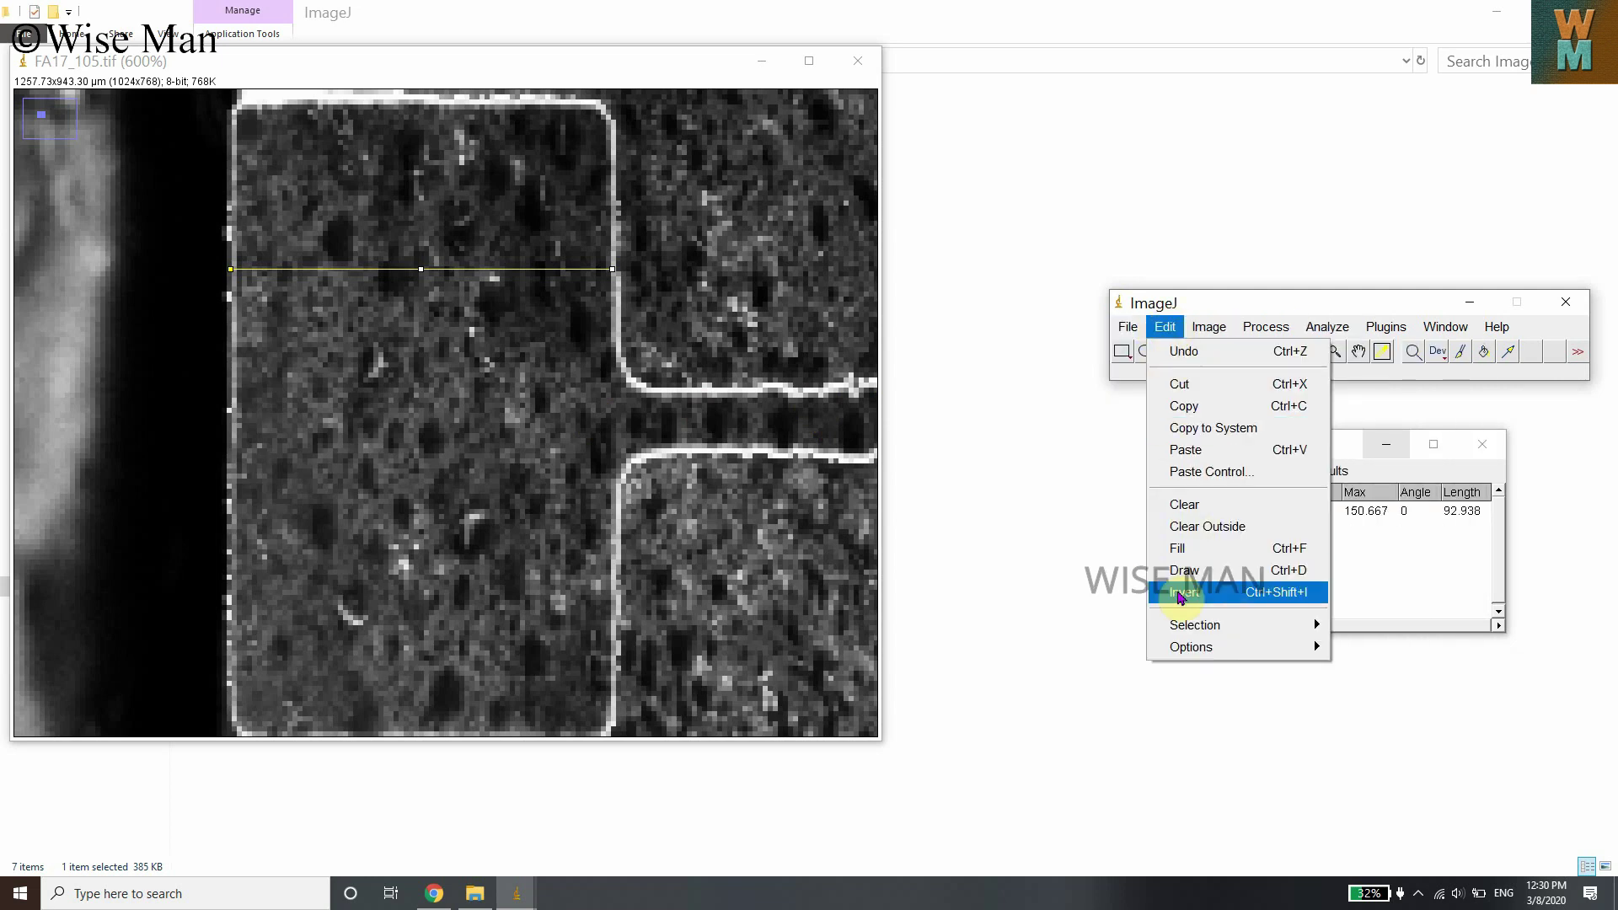
left_click(1205, 552)
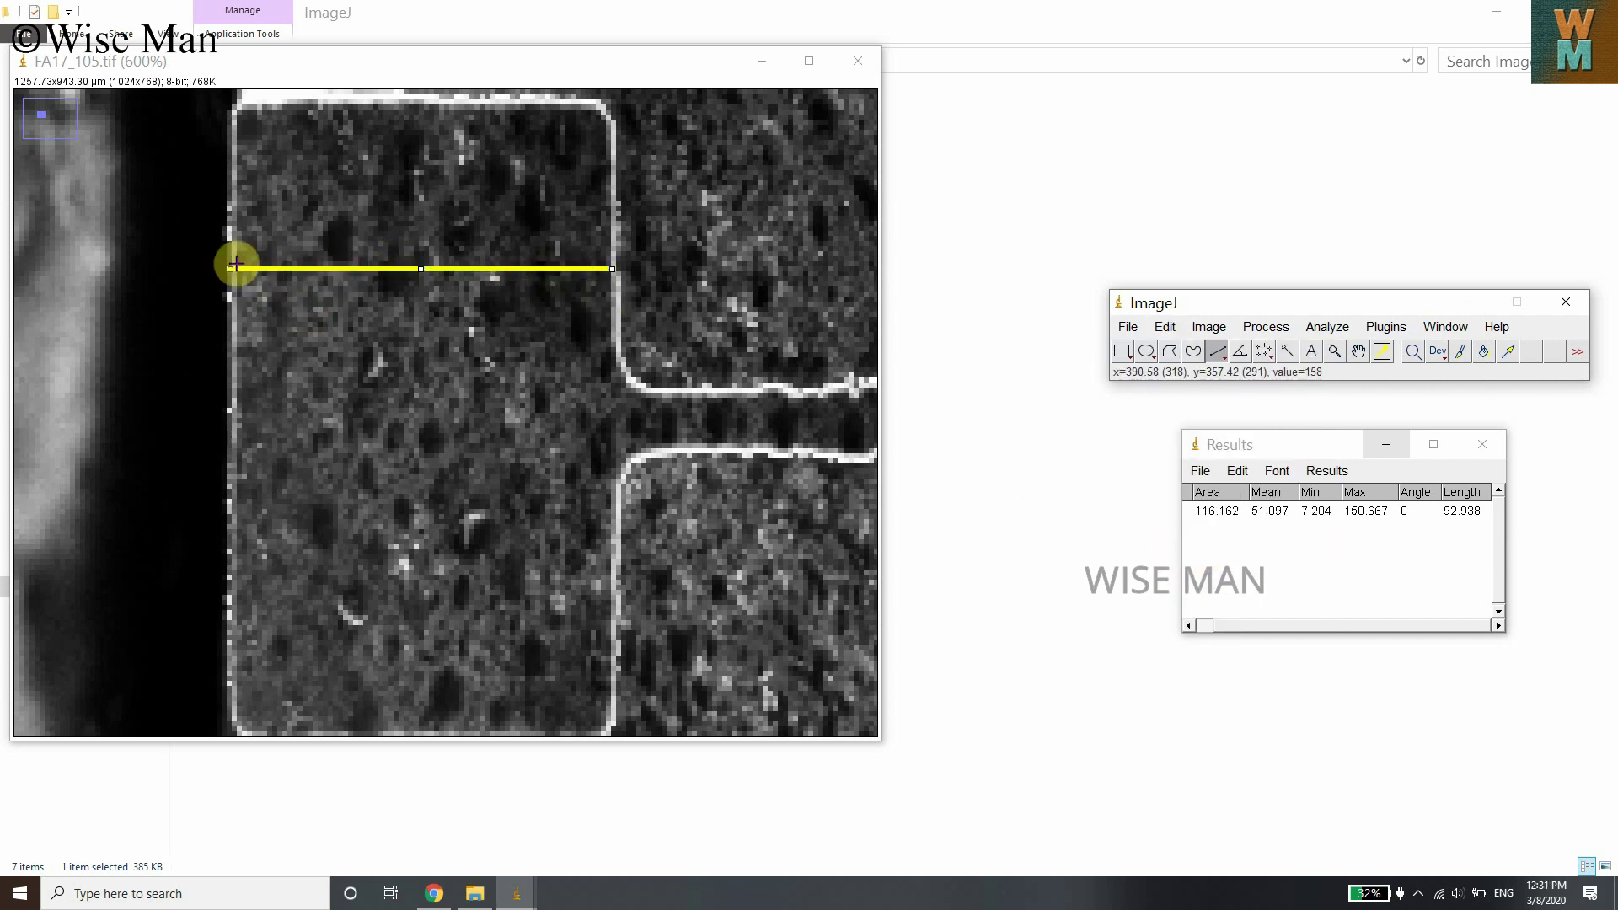
left_click(1320, 625)
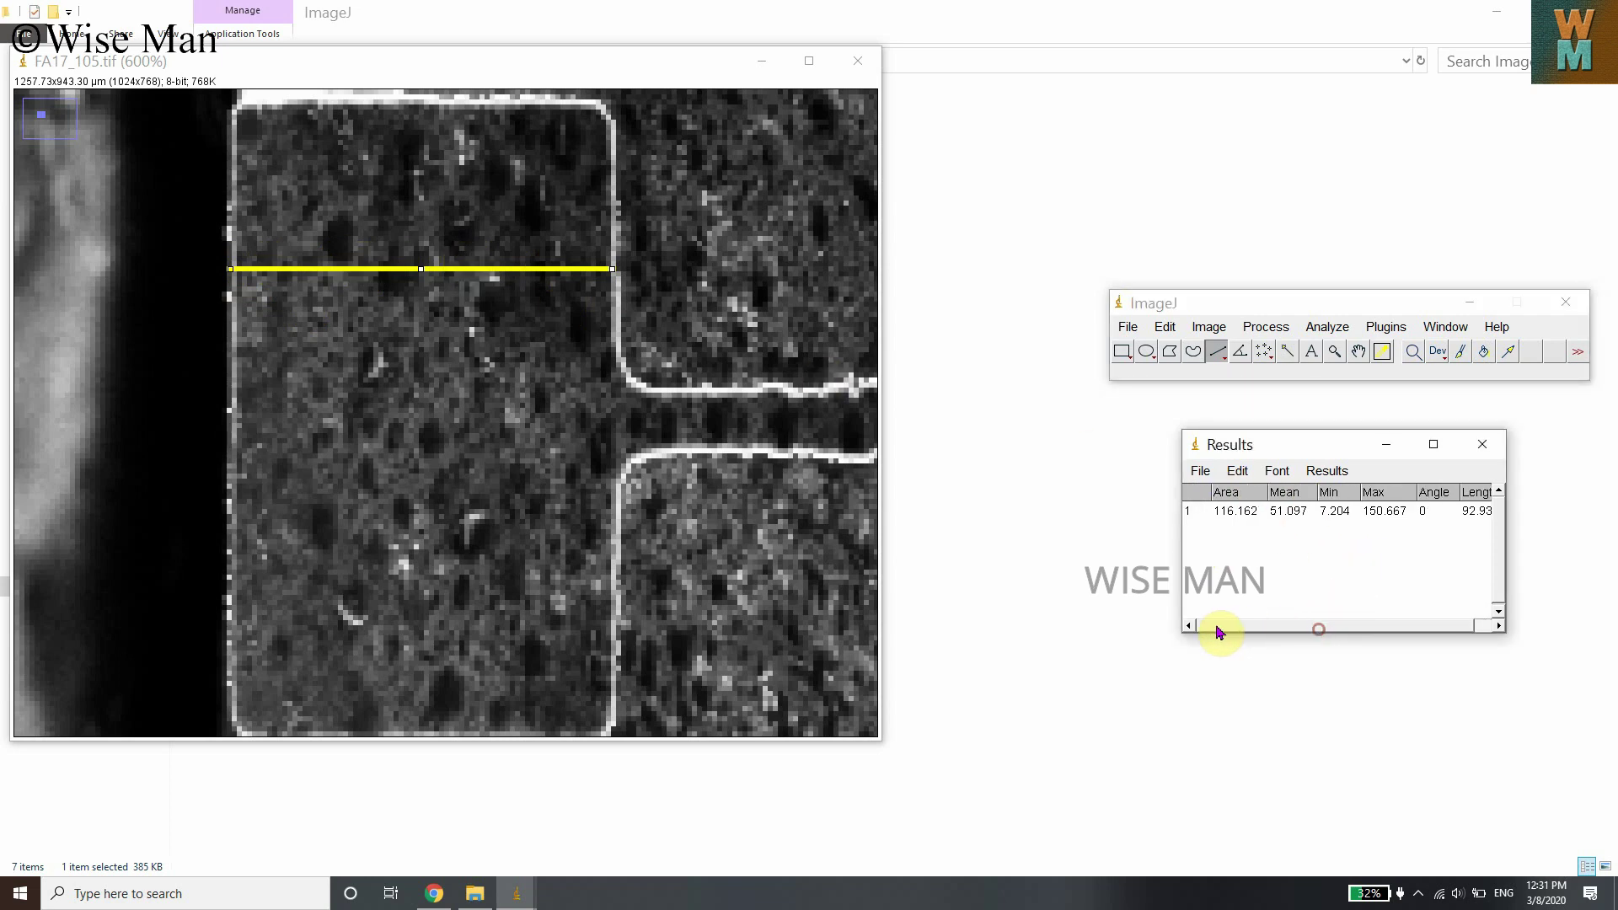
Step: Draw a second line lower across the pad, measure it at 92.938 µm, and fill it yellow
left_click(1216, 351)
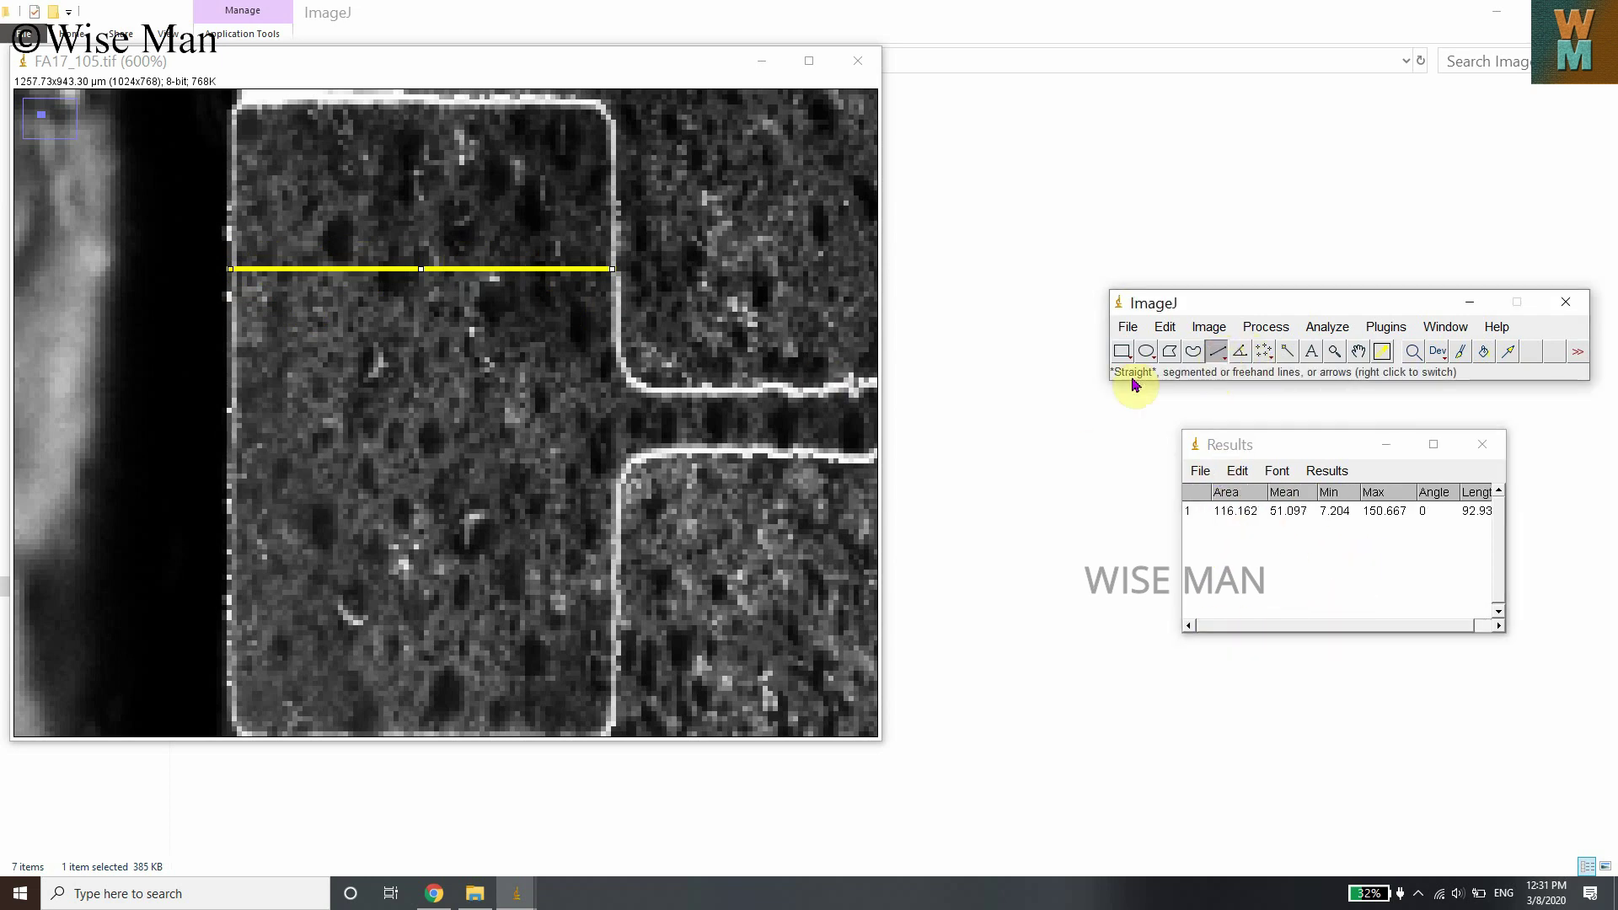
left_click_drag(232, 553, 619, 554)
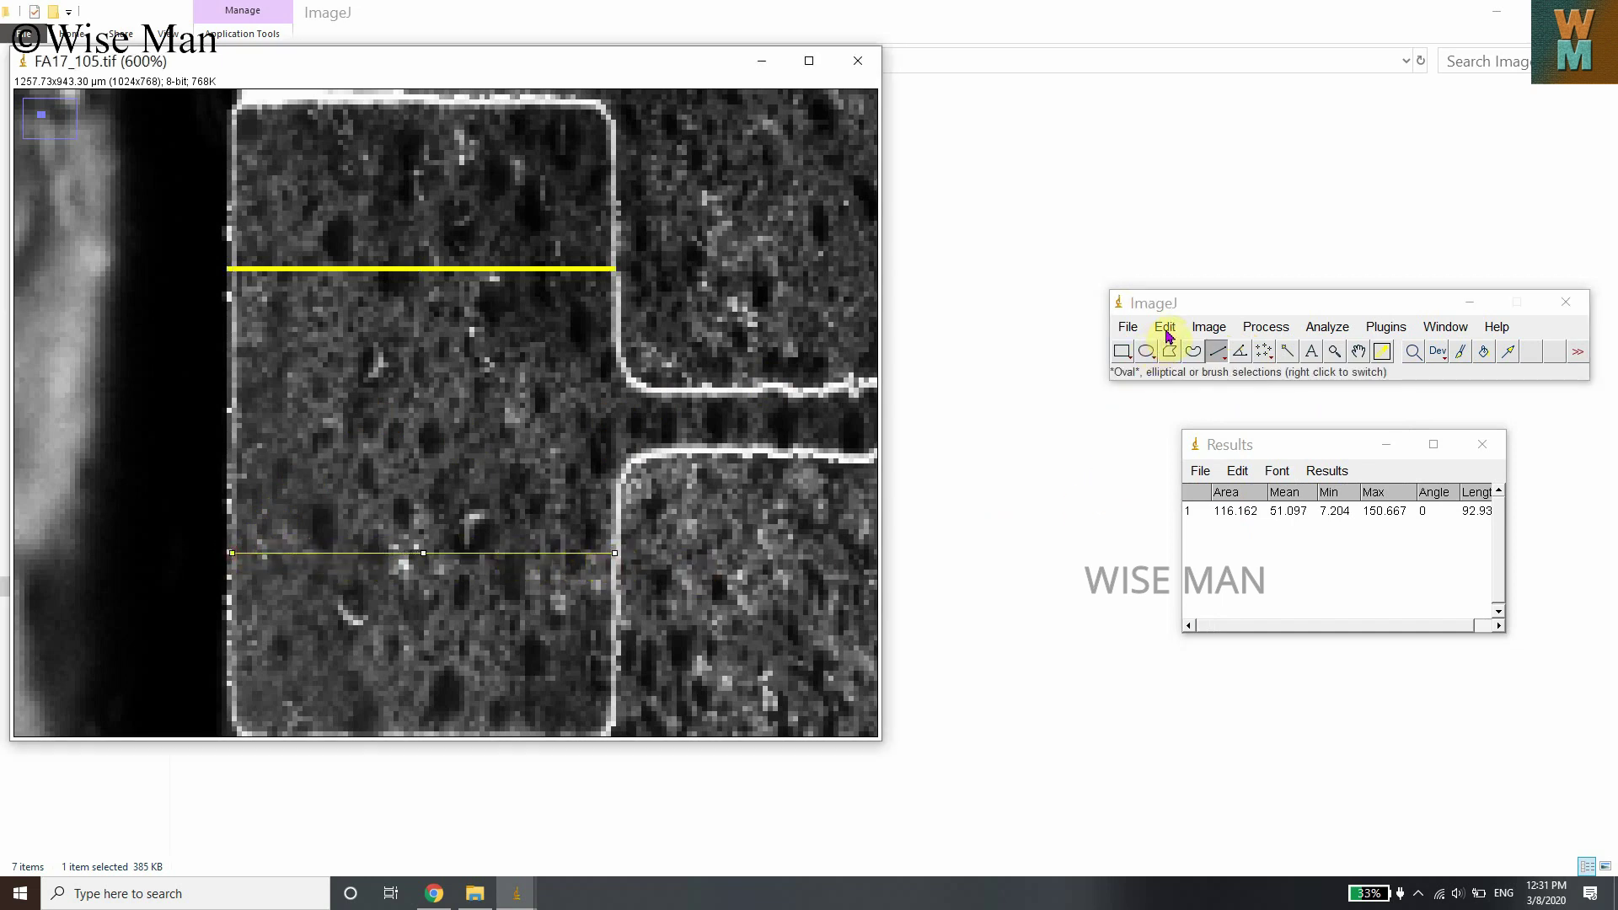
left_click(1321, 329)
left_click(1333, 348)
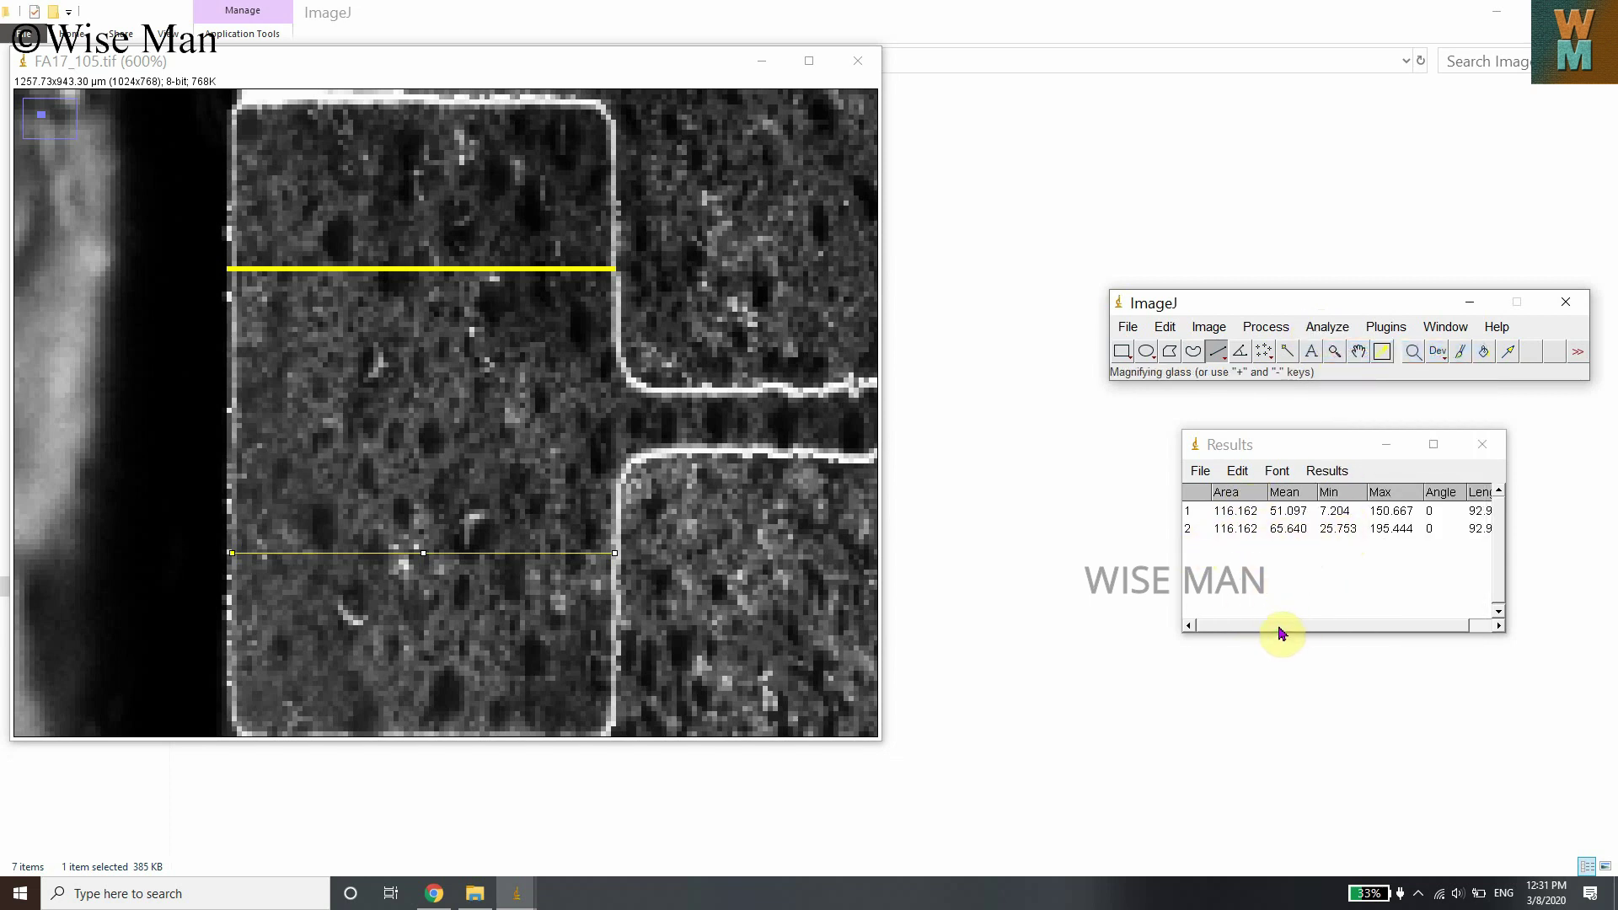
left_click_drag(1283, 628, 1325, 624)
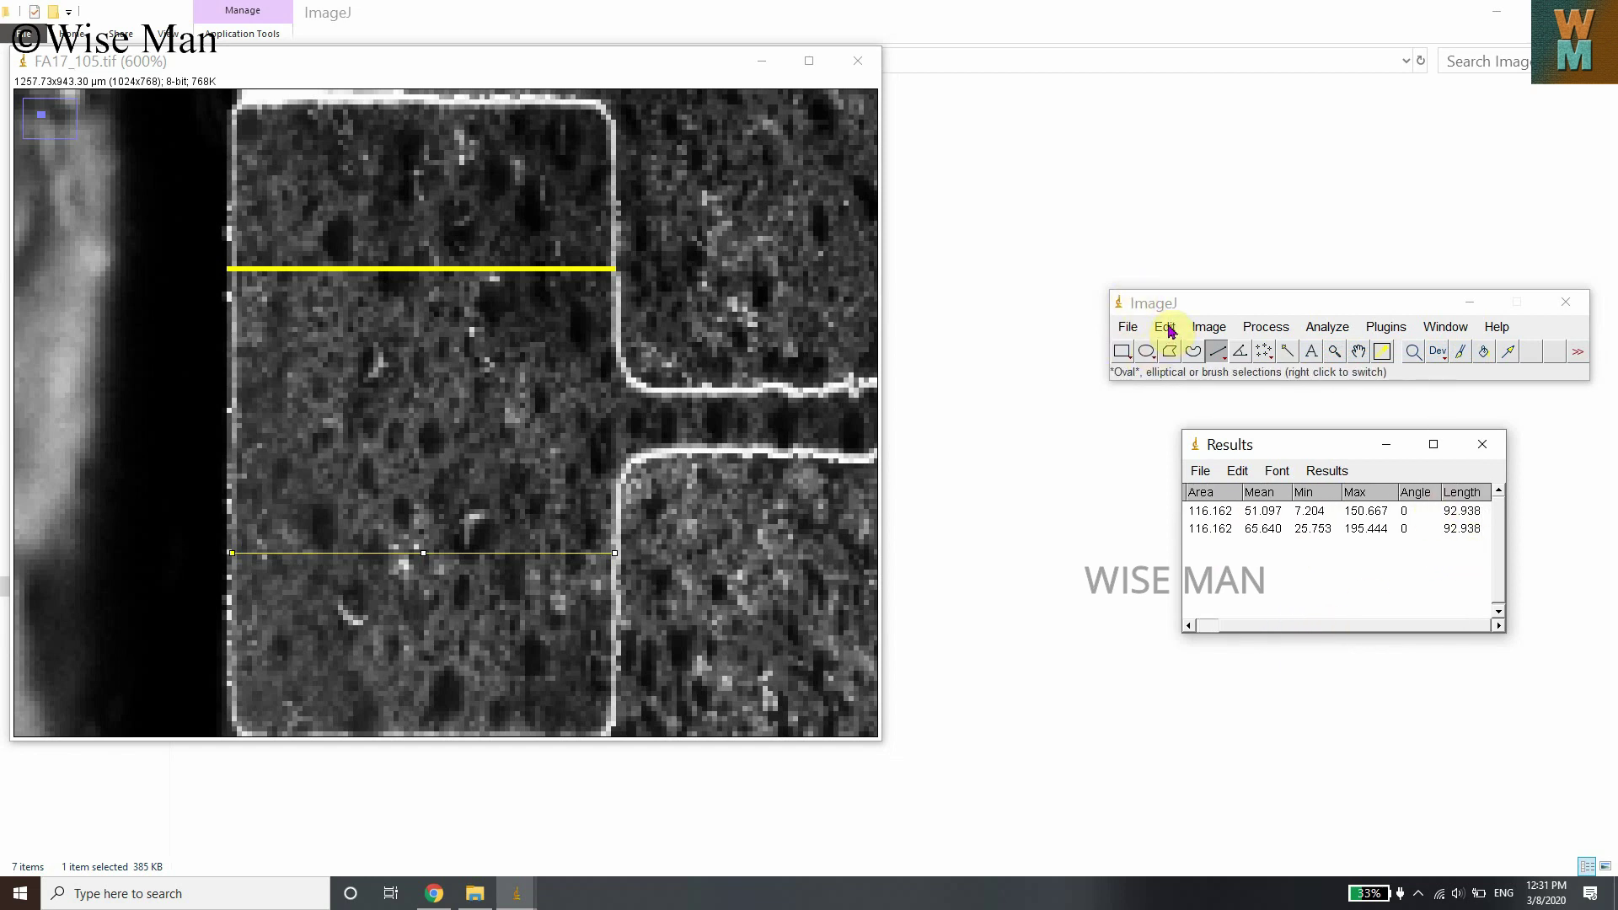
key("ctrl+f")
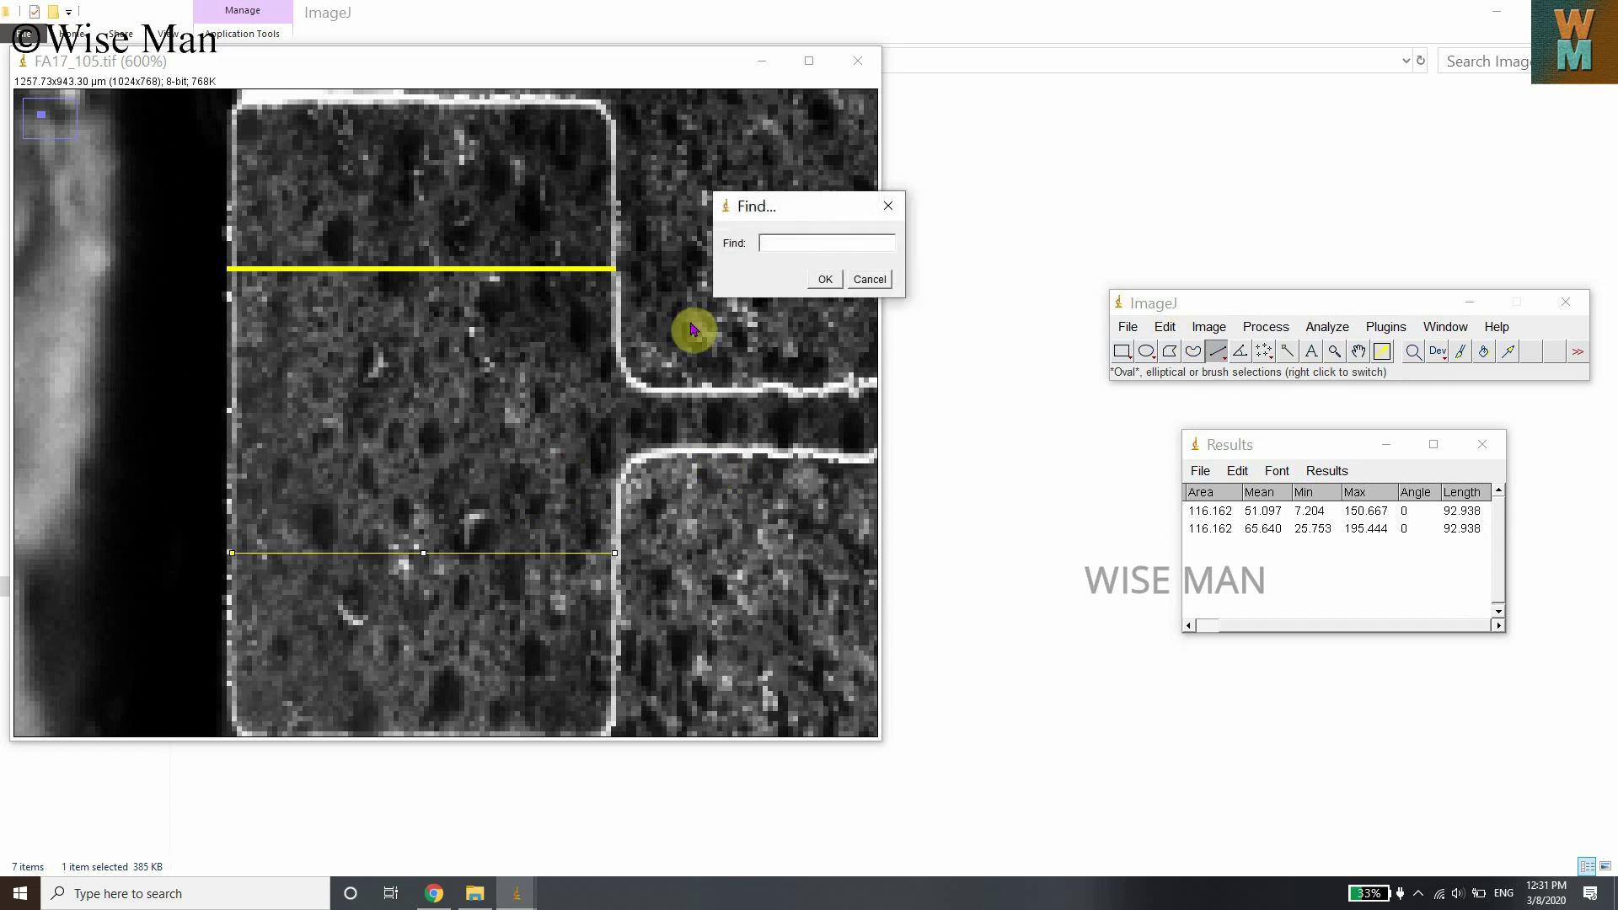
left_click(871, 278)
left_click(1168, 327)
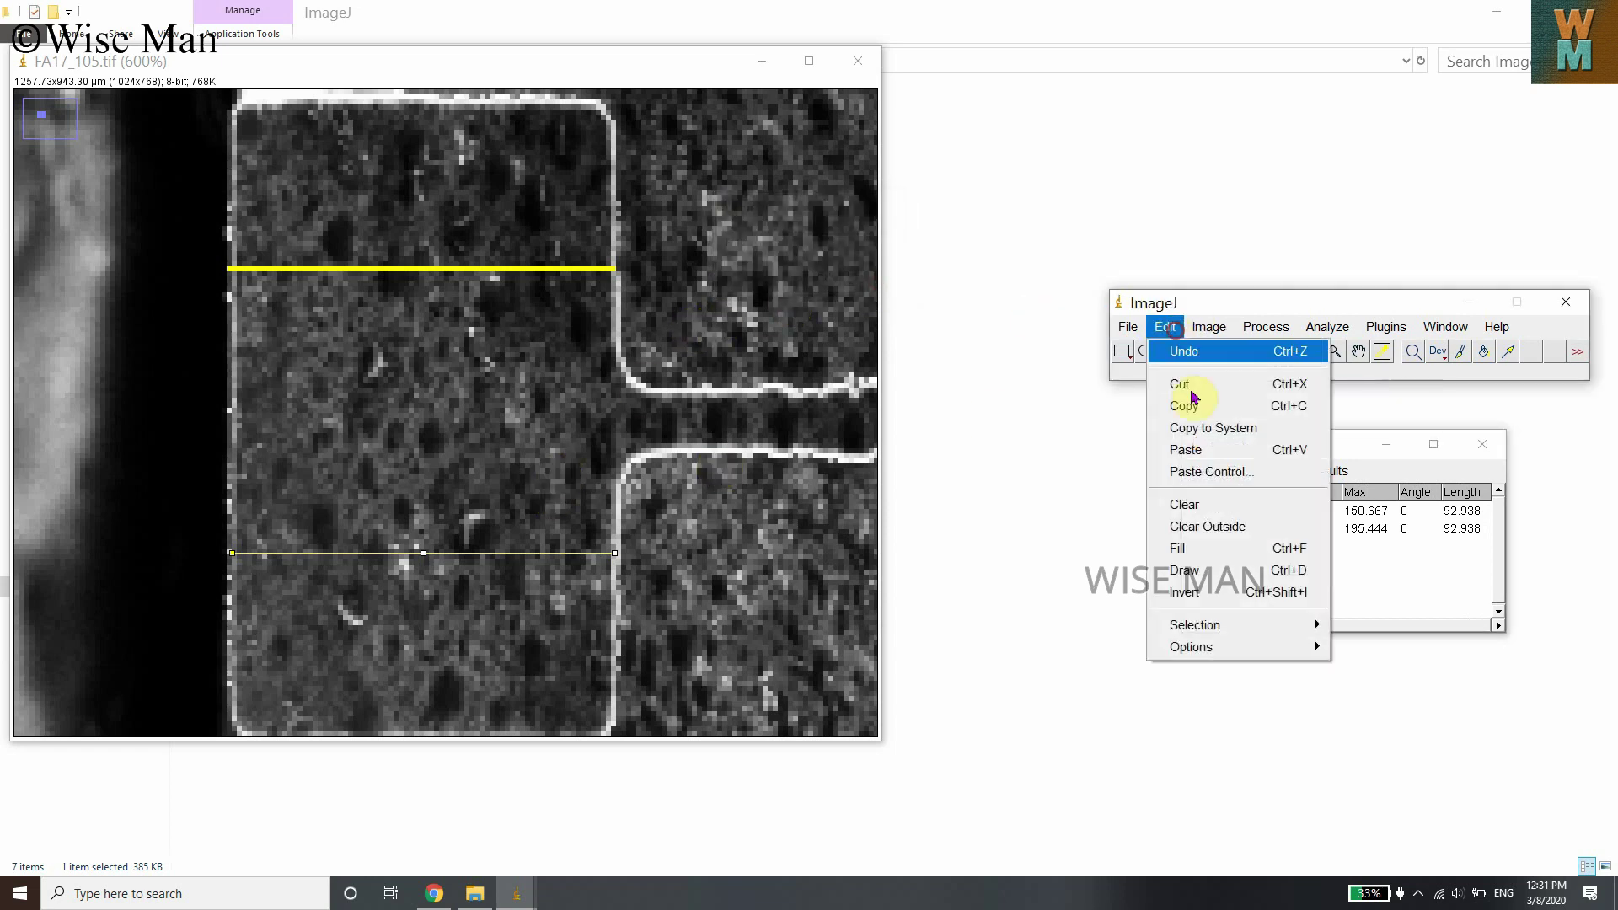
left_click(1250, 552)
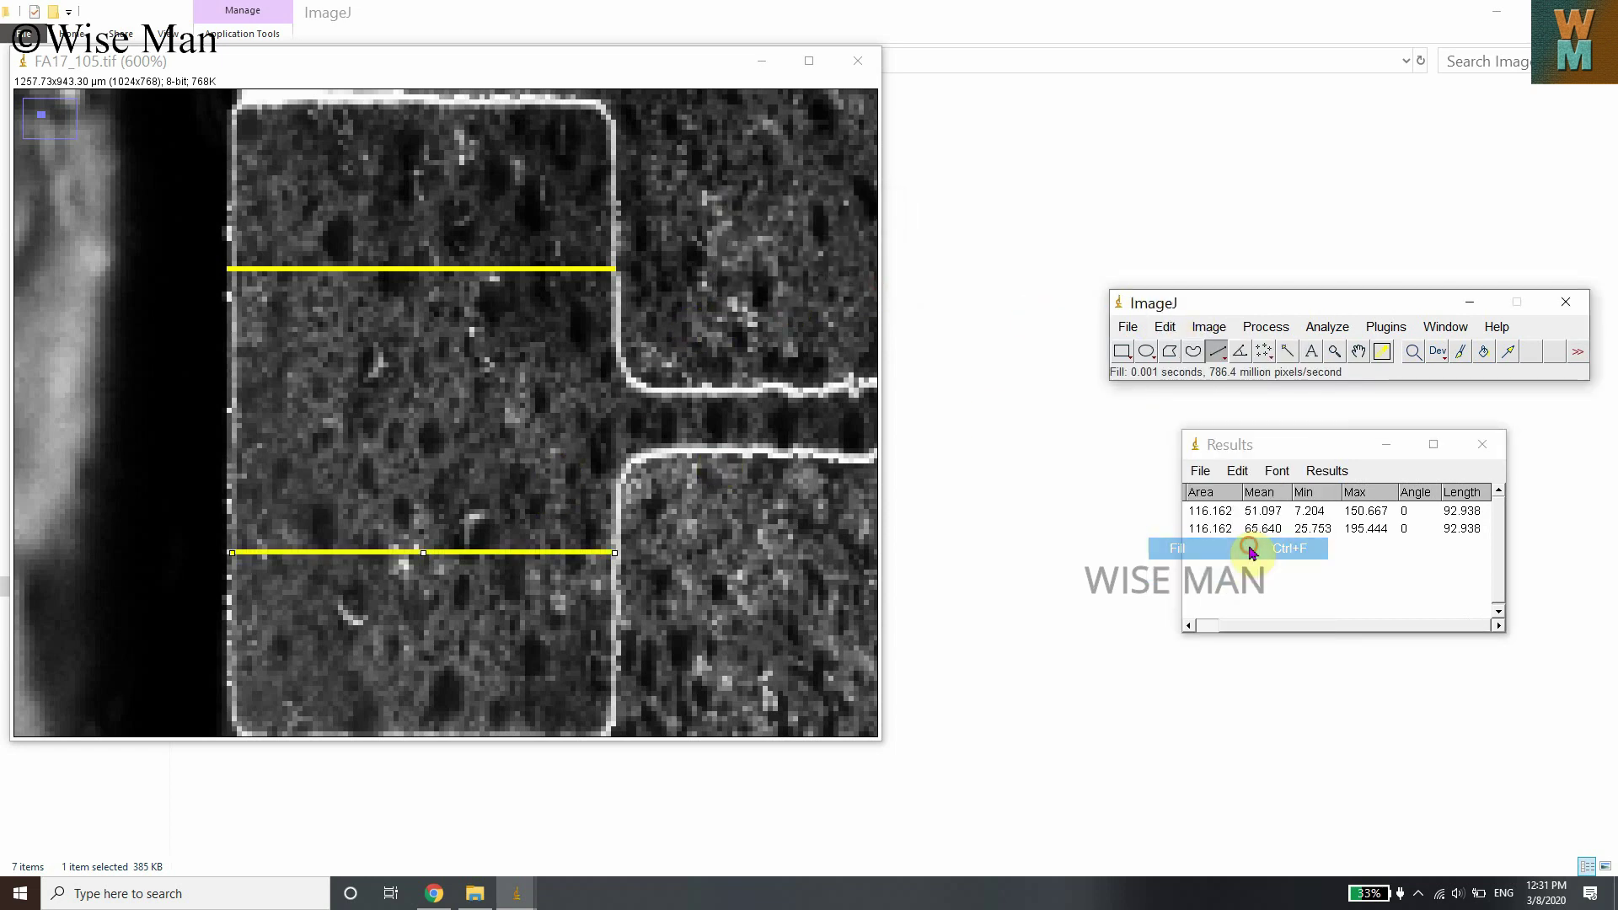
key("minus")
key("minus")
key("minus")
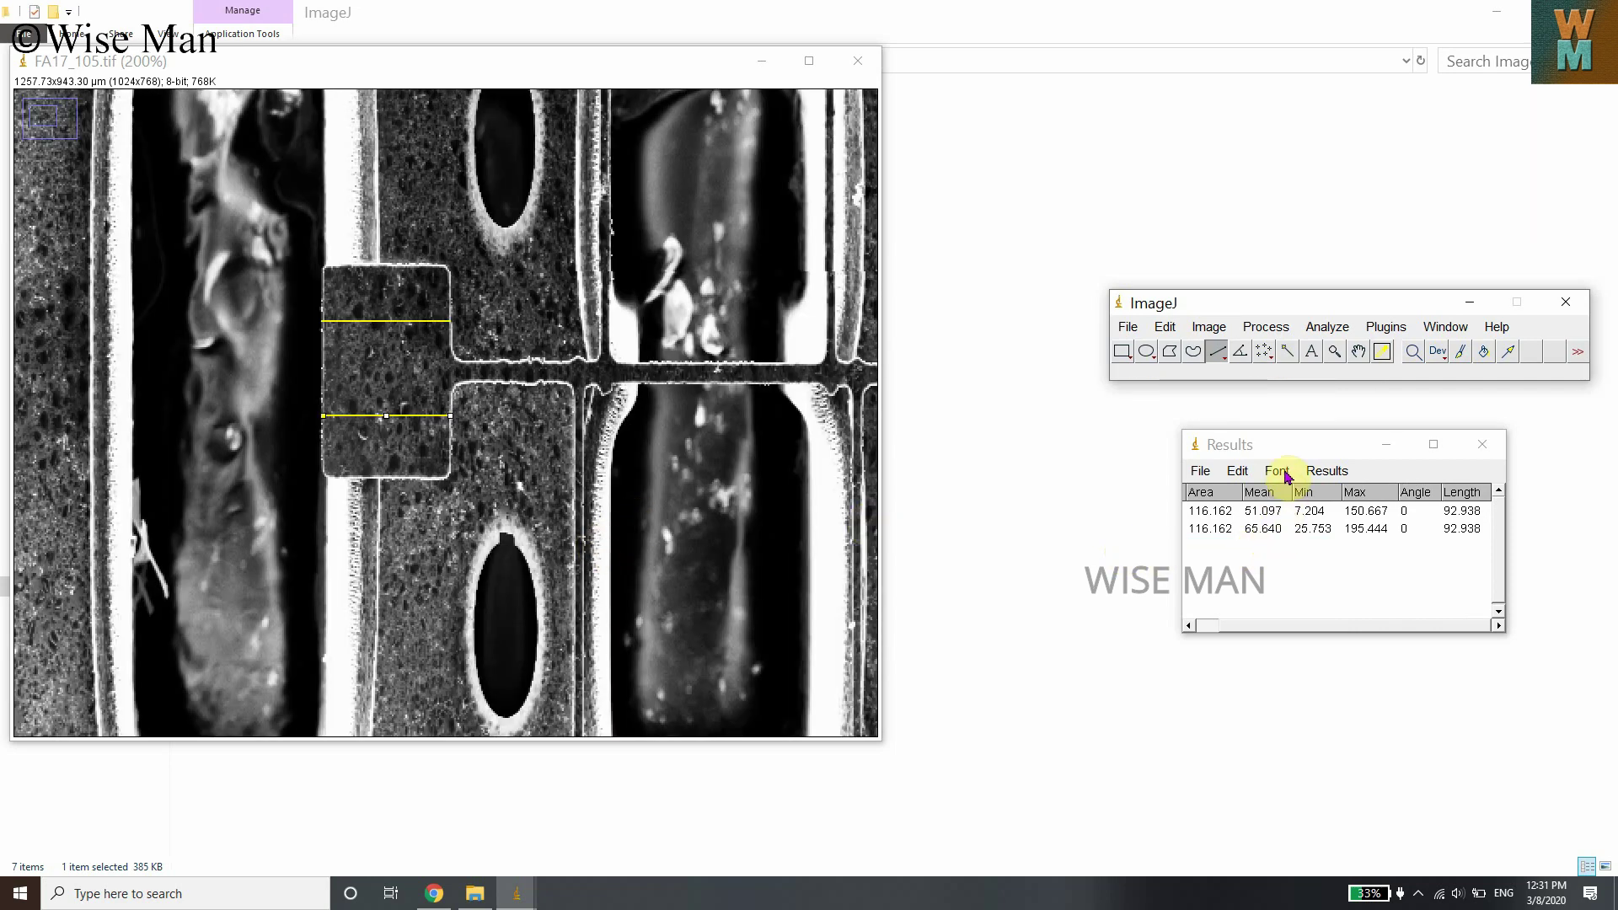
Step: Summarize the two pad-width results, giving mean 92.938 µm with SD 0.000, and review the columns
left_click(1328, 471)
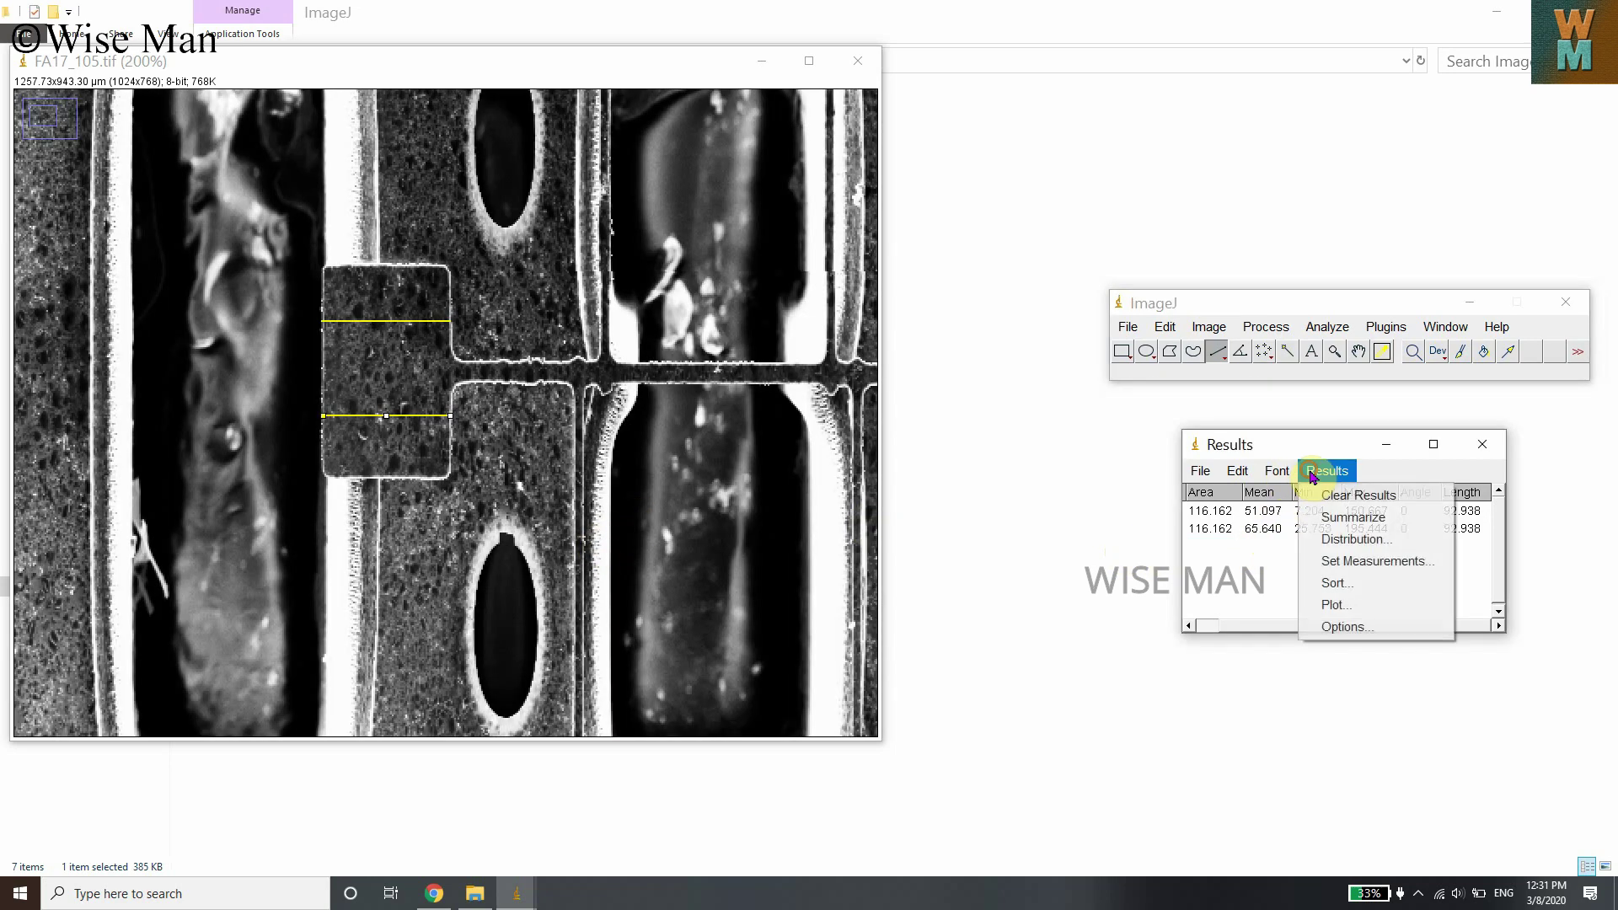
left_click(1357, 516)
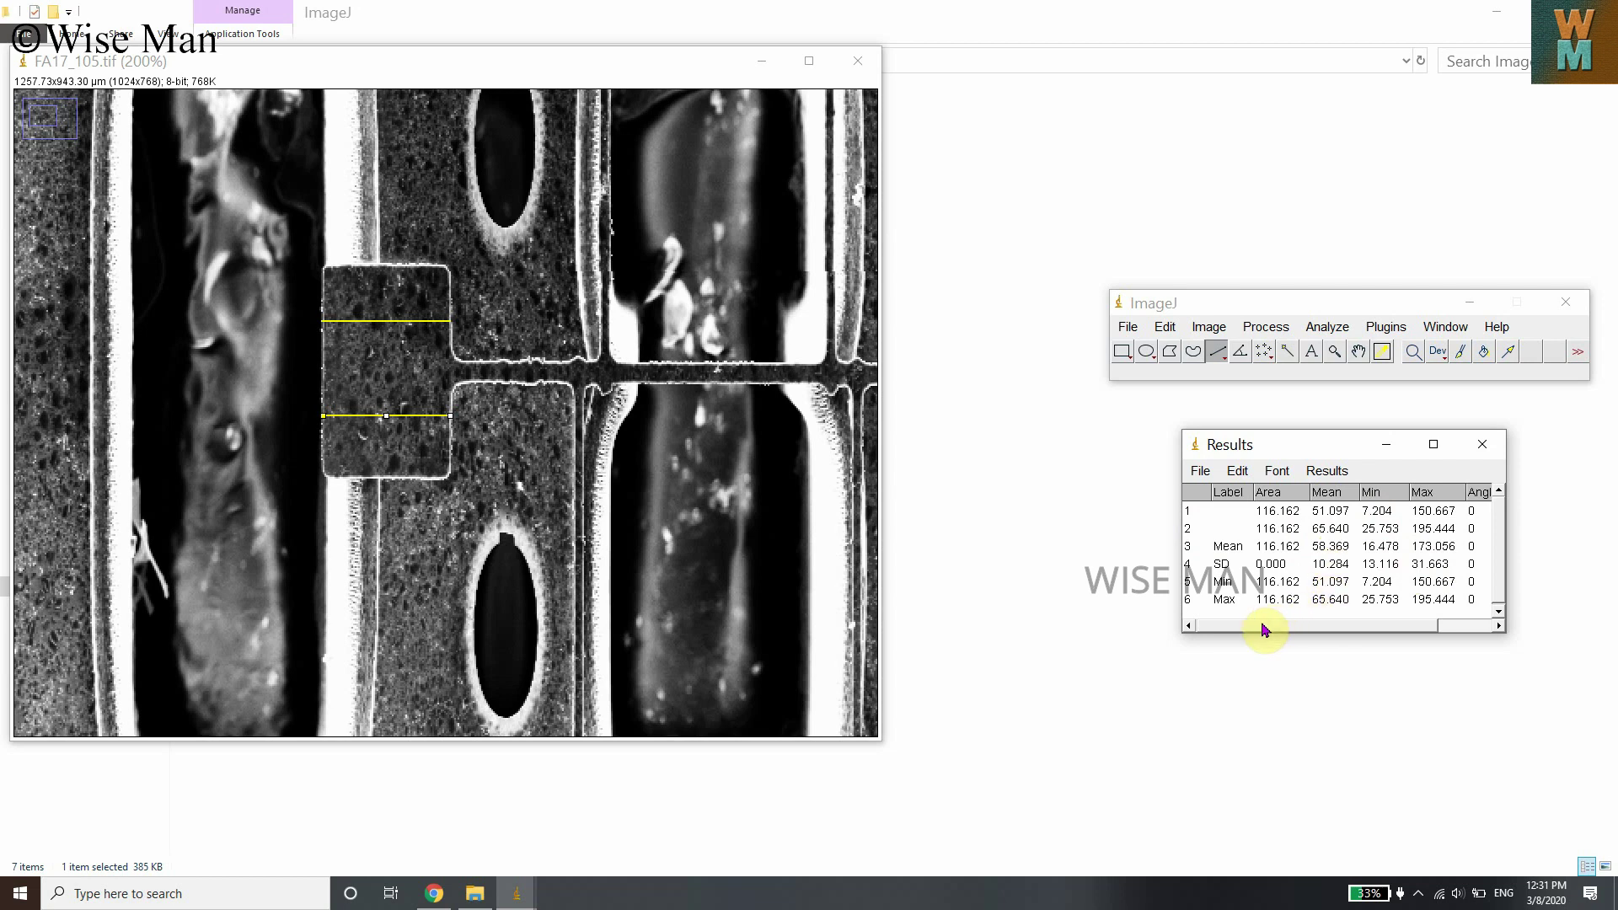
left_click_drag(1254, 626, 1326, 627)
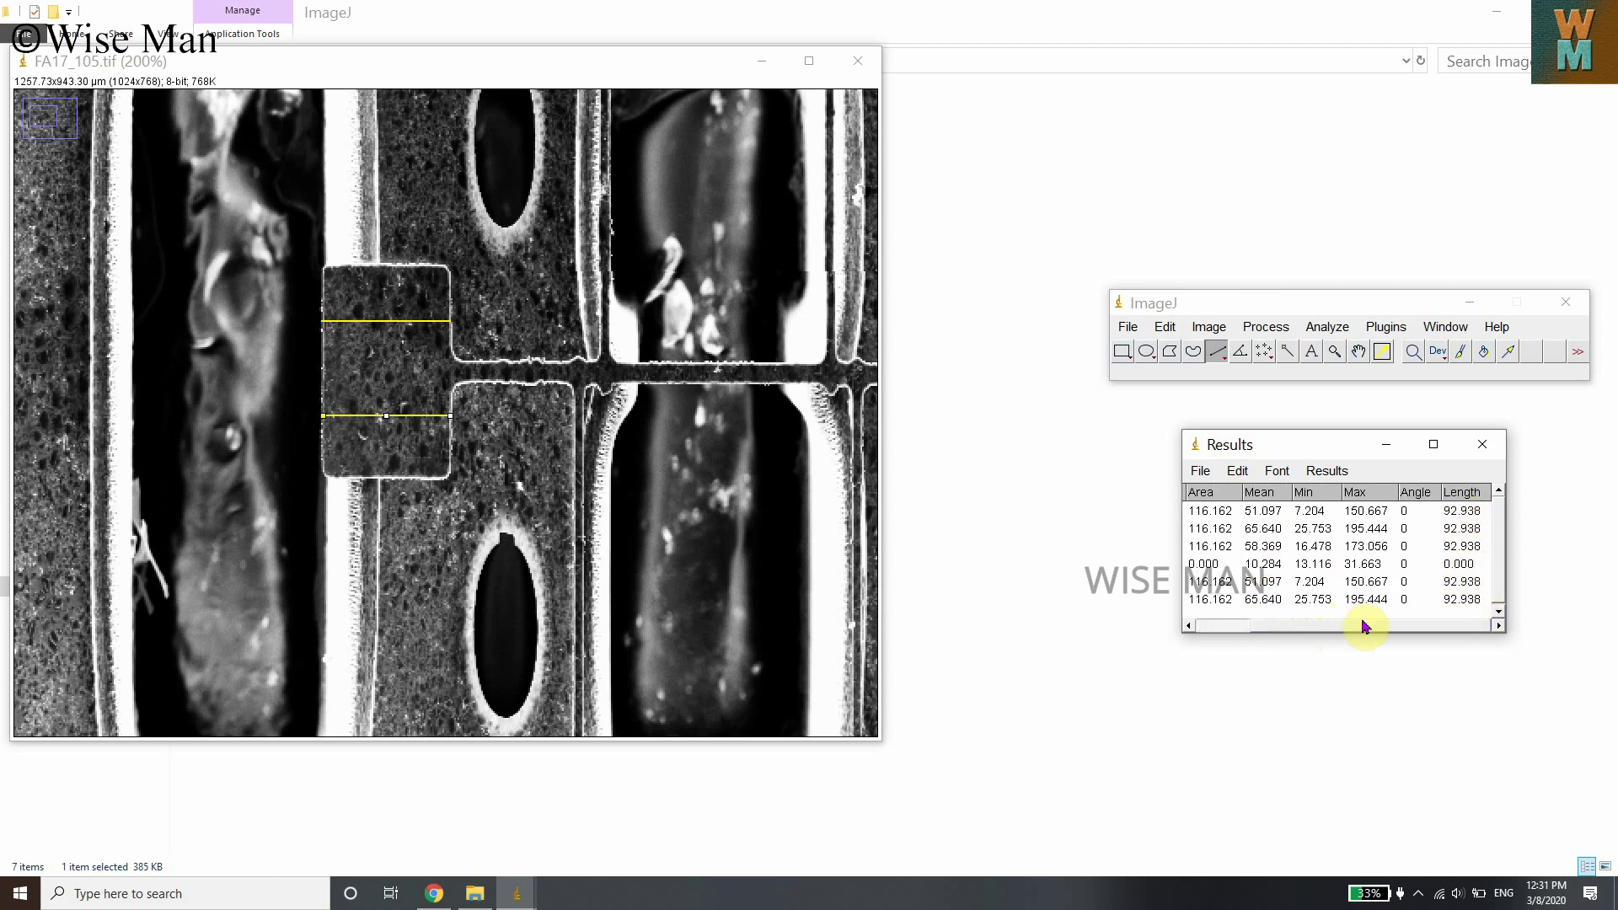
left_click_drag(1374, 631, 1312, 634)
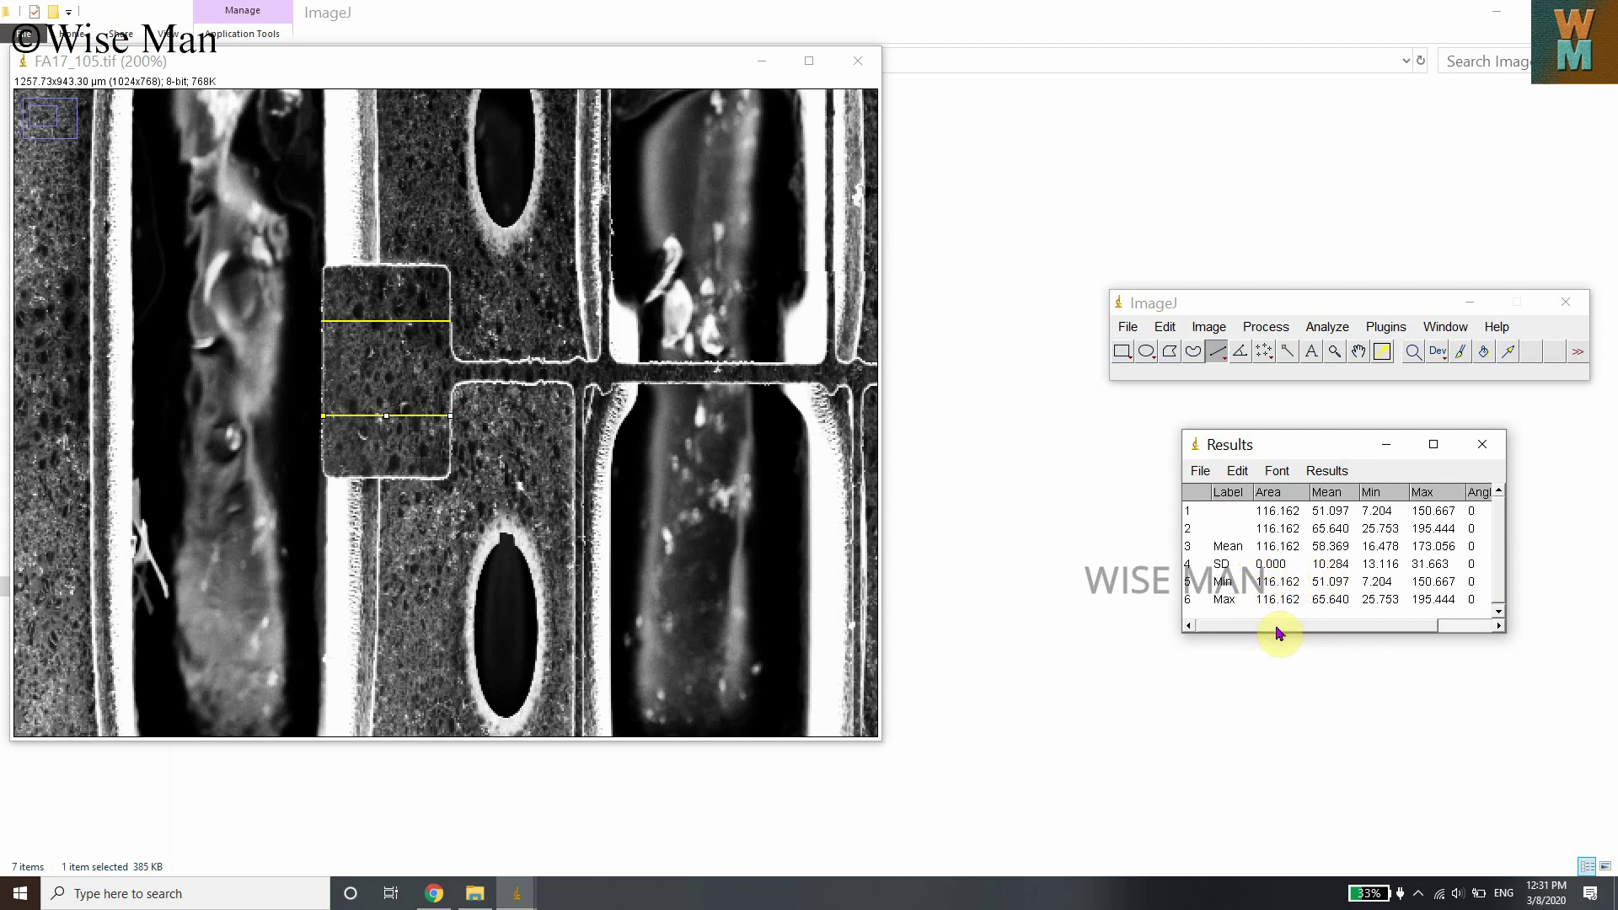
left_click_drag(1278, 632, 1347, 634)
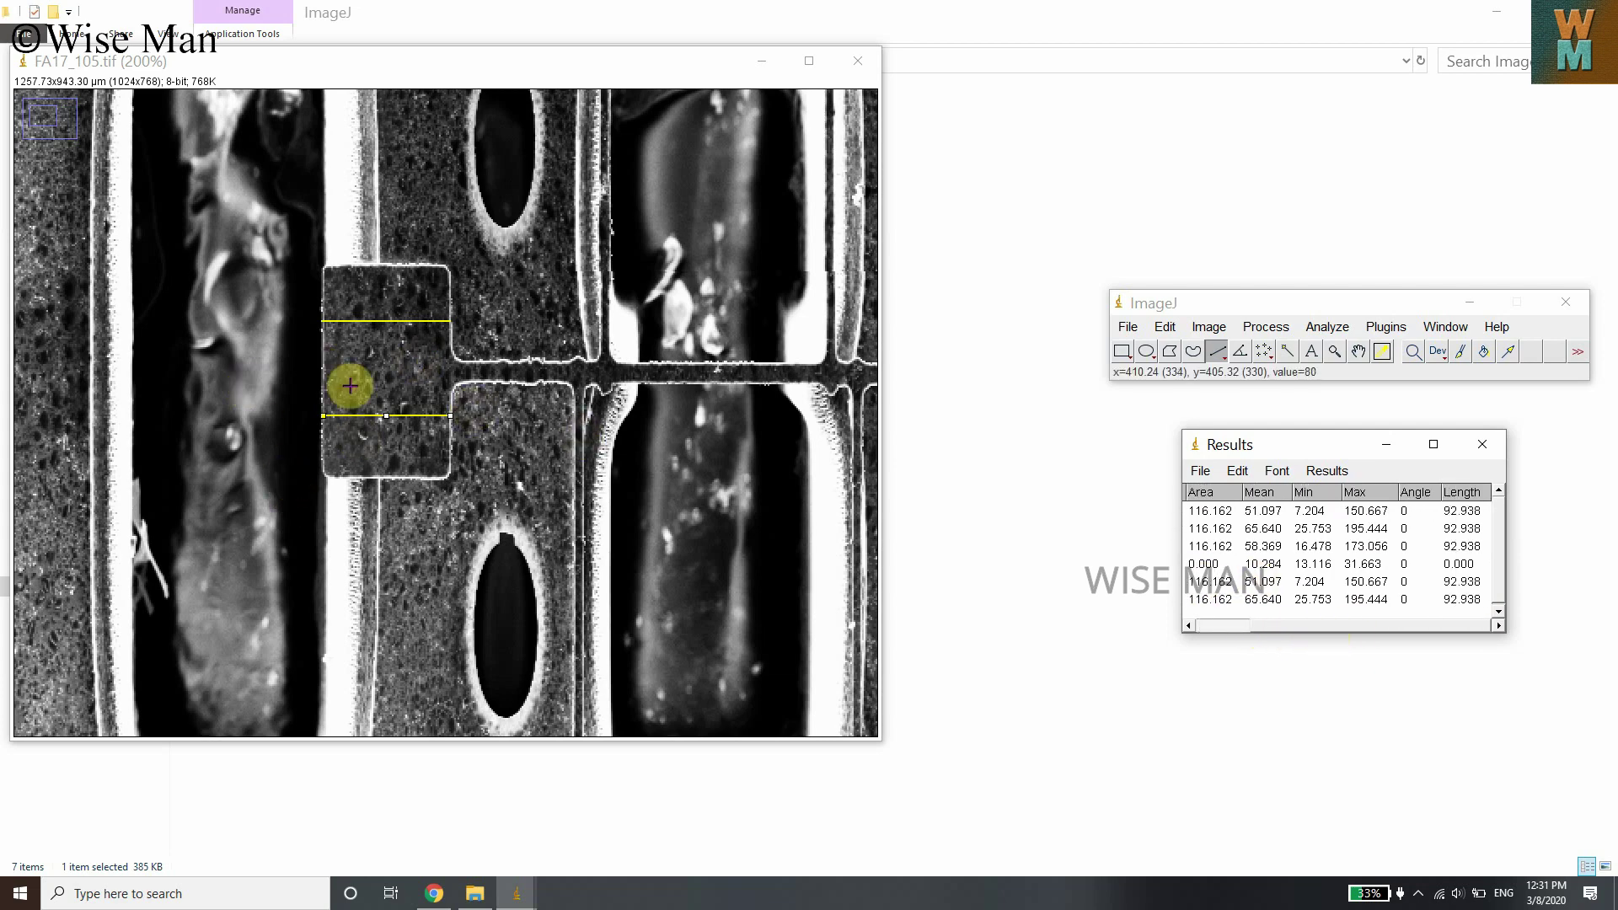
Step: Make red the foreground drawing colour in the Color Picker, after first trying green
scroll(354, 383, "up", 2)
scroll(514, 381, "up", 1)
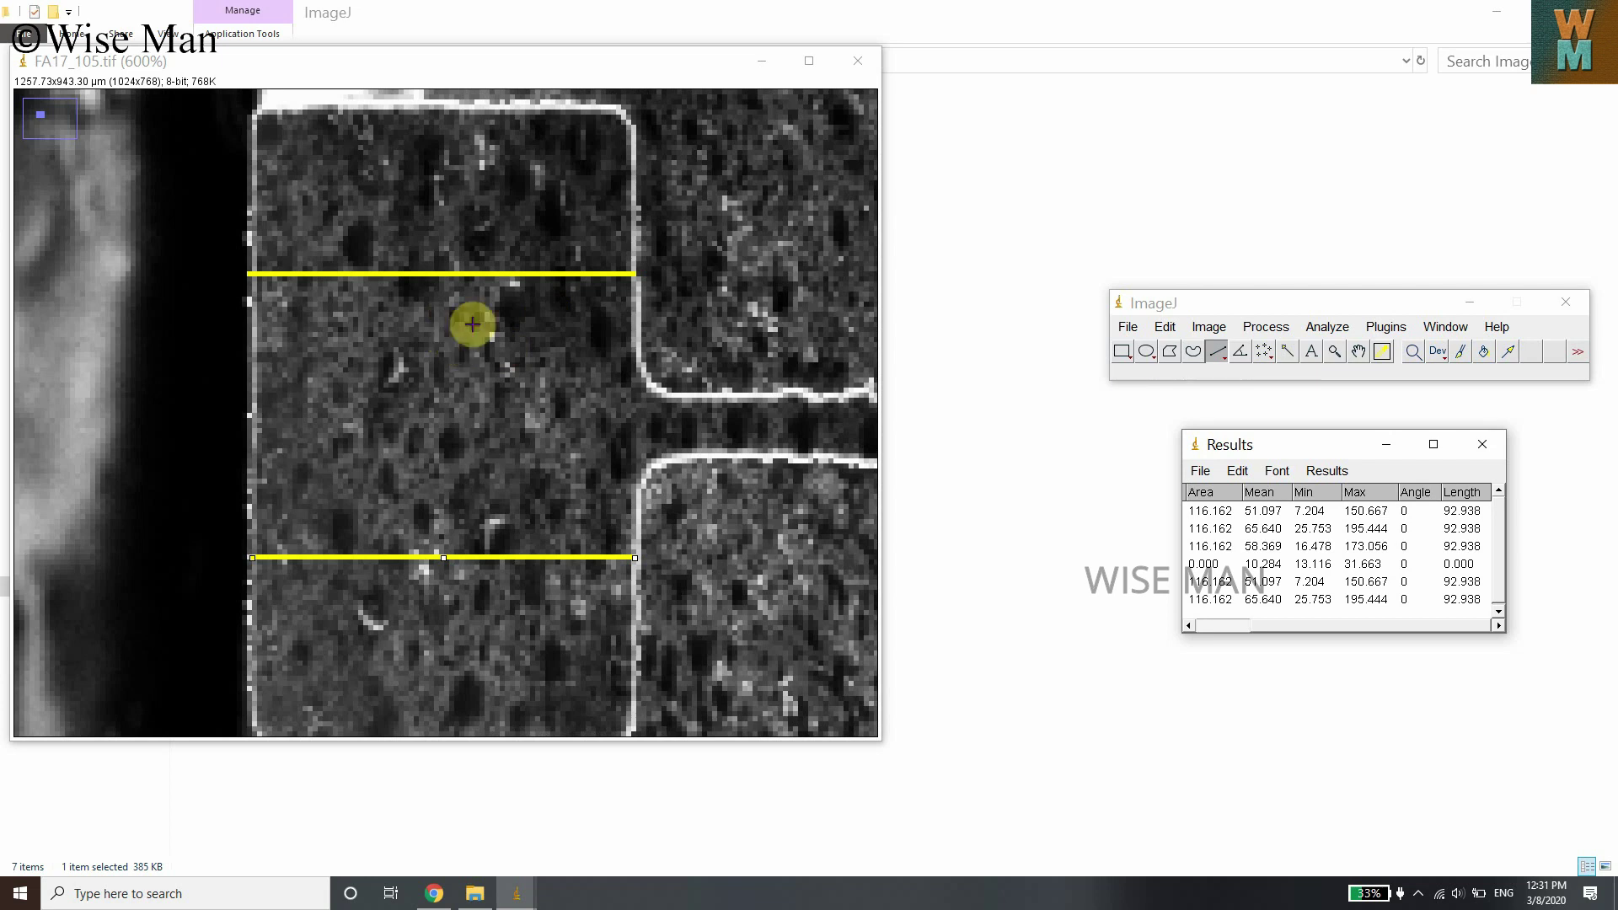
left_click(1382, 356)
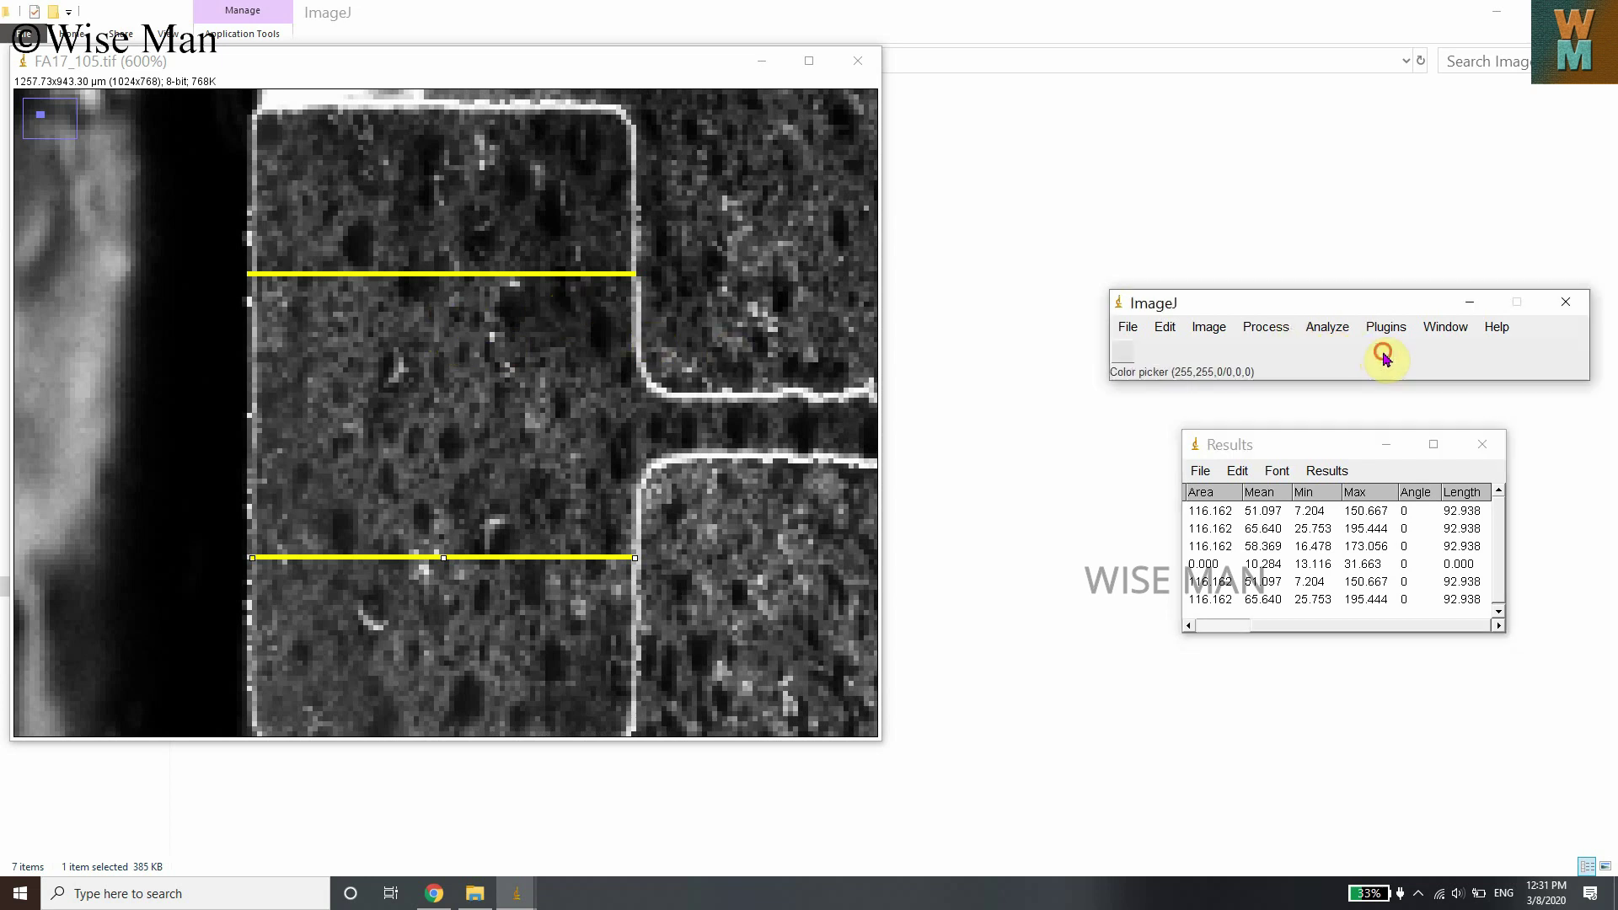
double_click(1383, 352)
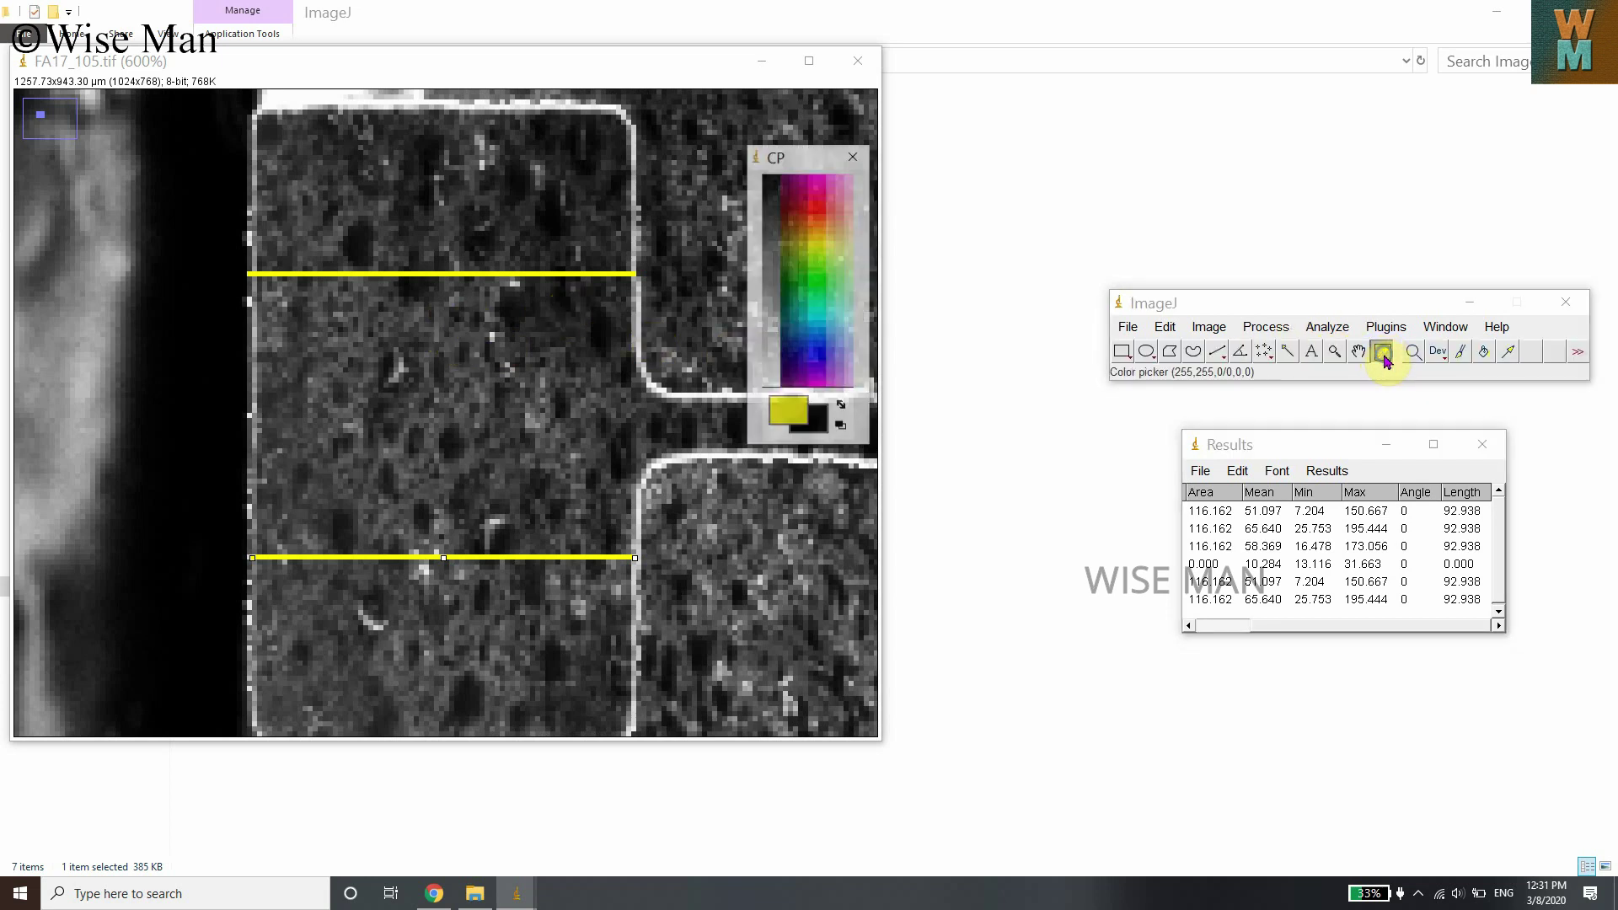
left_click(796, 312)
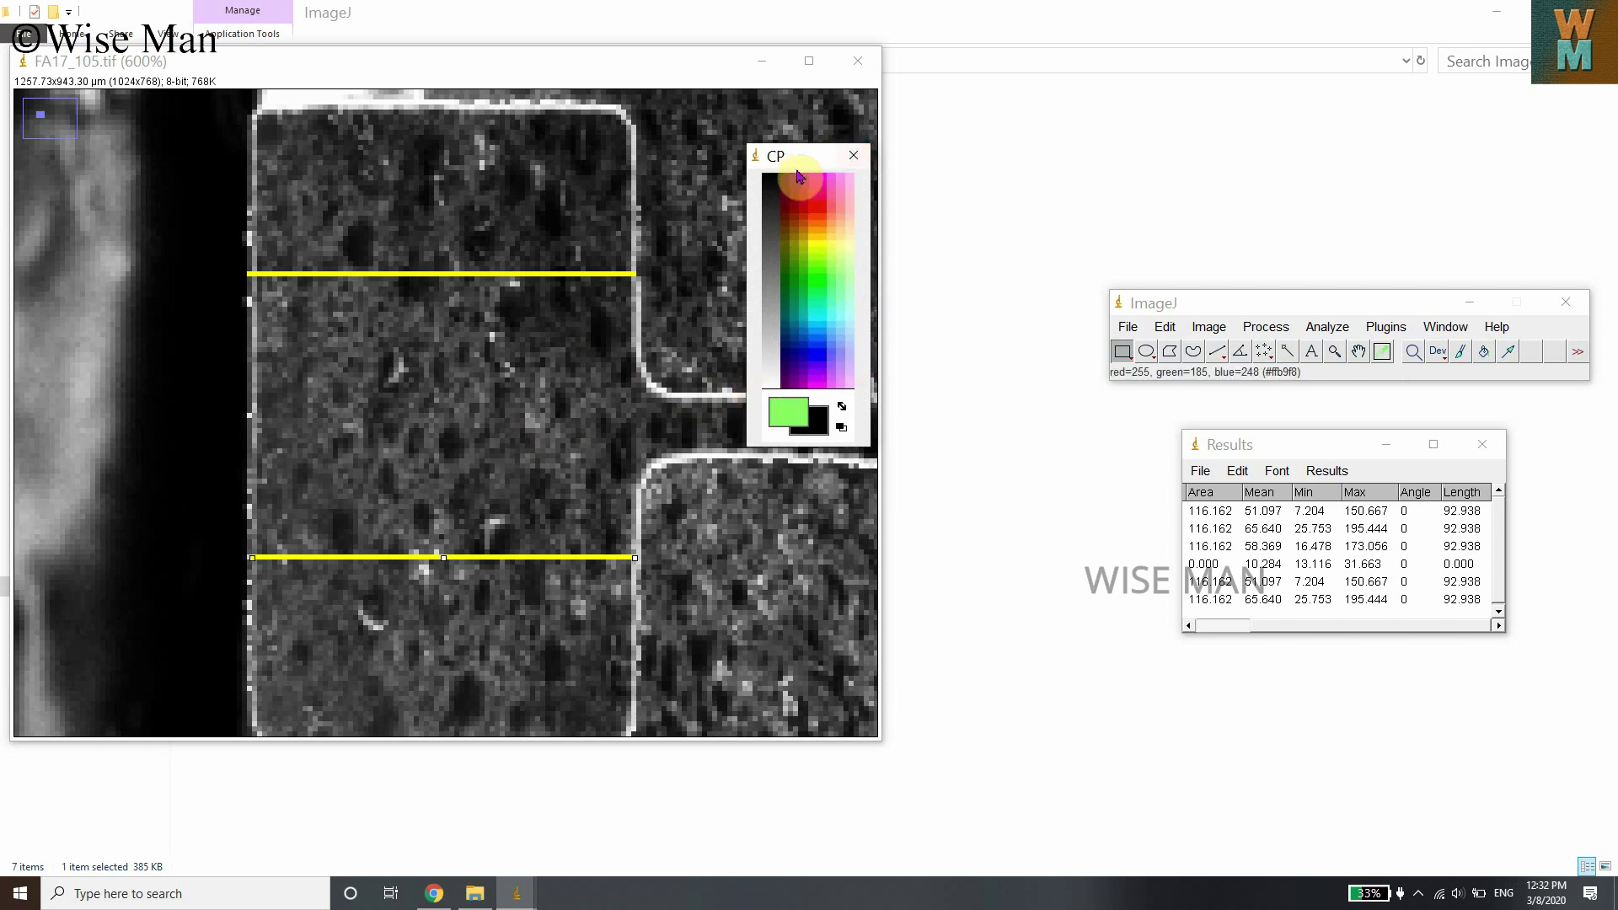
left_click(854, 156)
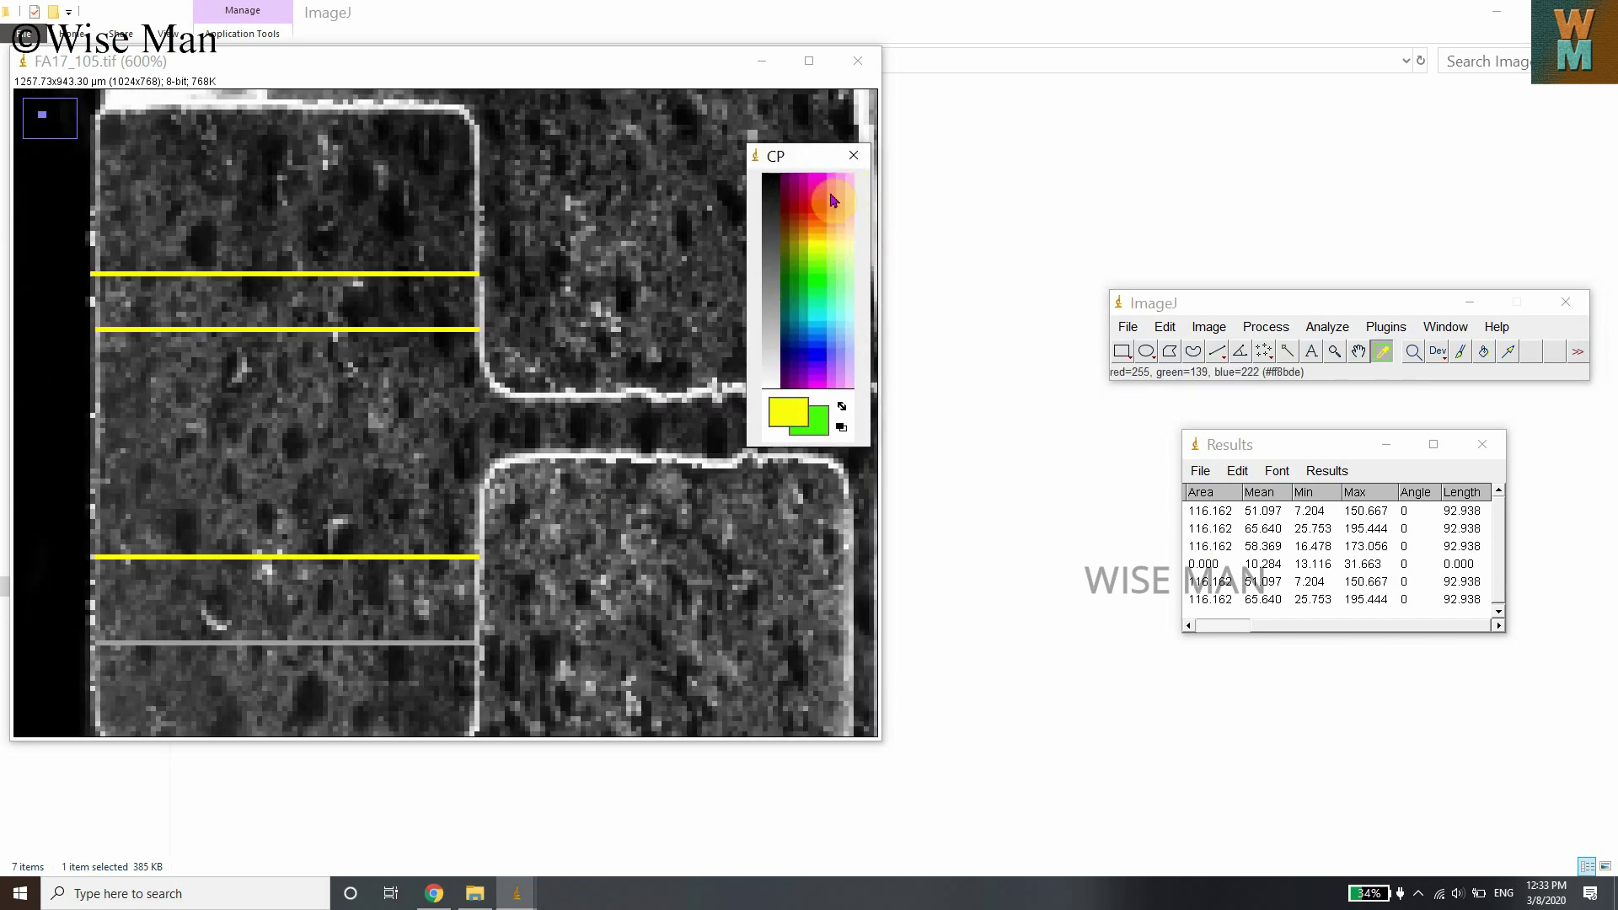
left_click(817, 212)
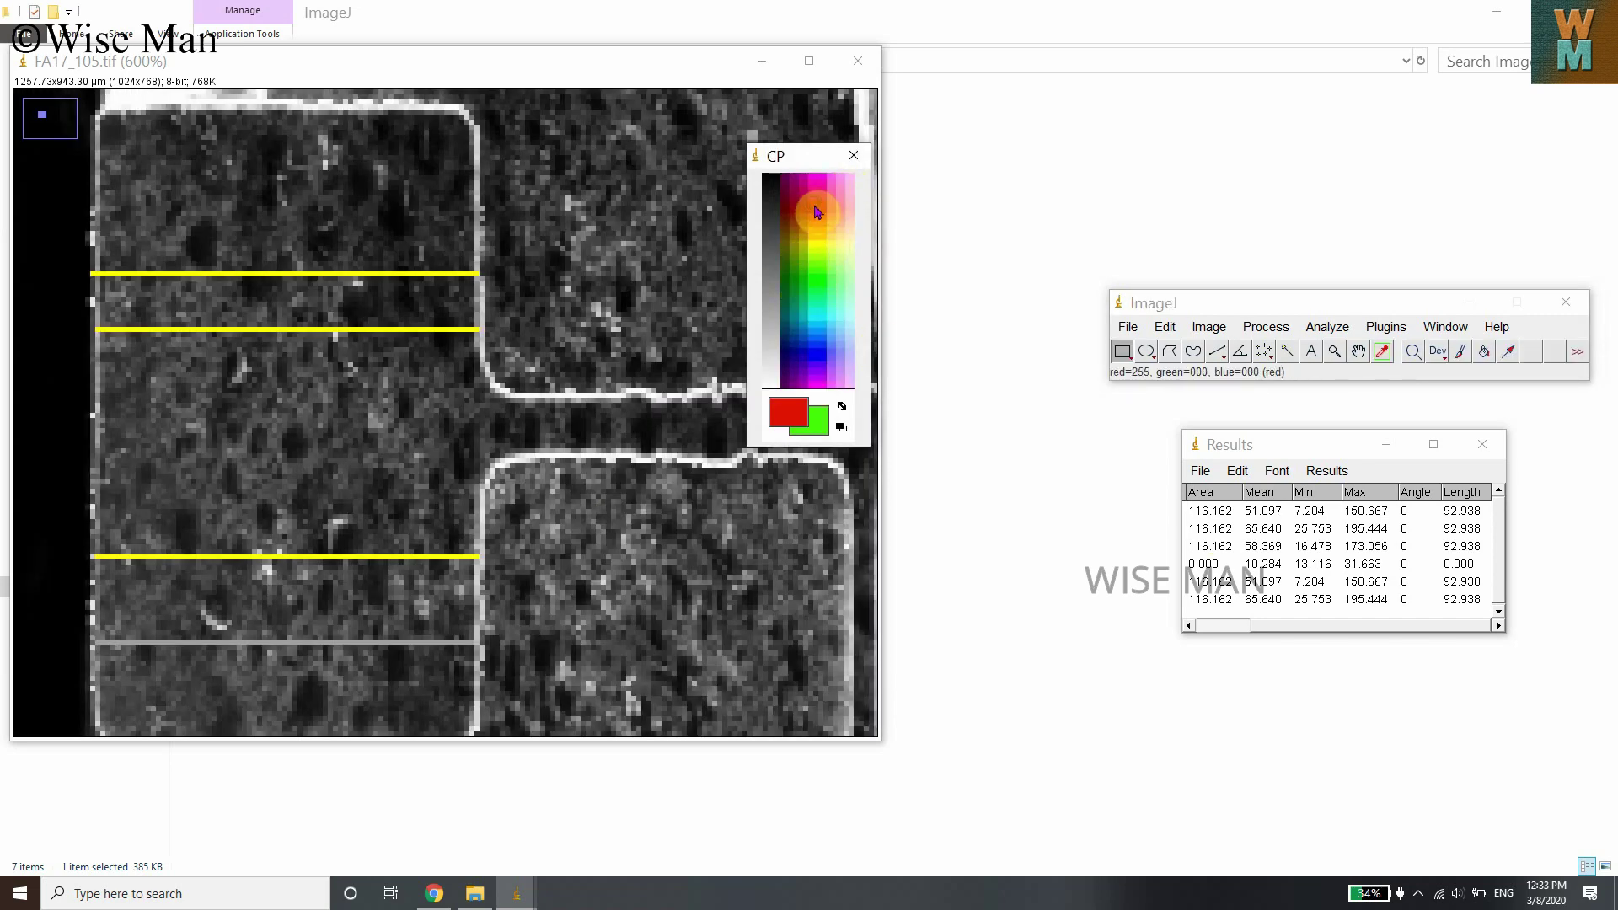
left_click(854, 155)
Step: Draw a line across the bottom of the pad and burn it into the image in red
left_click_drag(96, 691, 293, 691)
left_click(1217, 352)
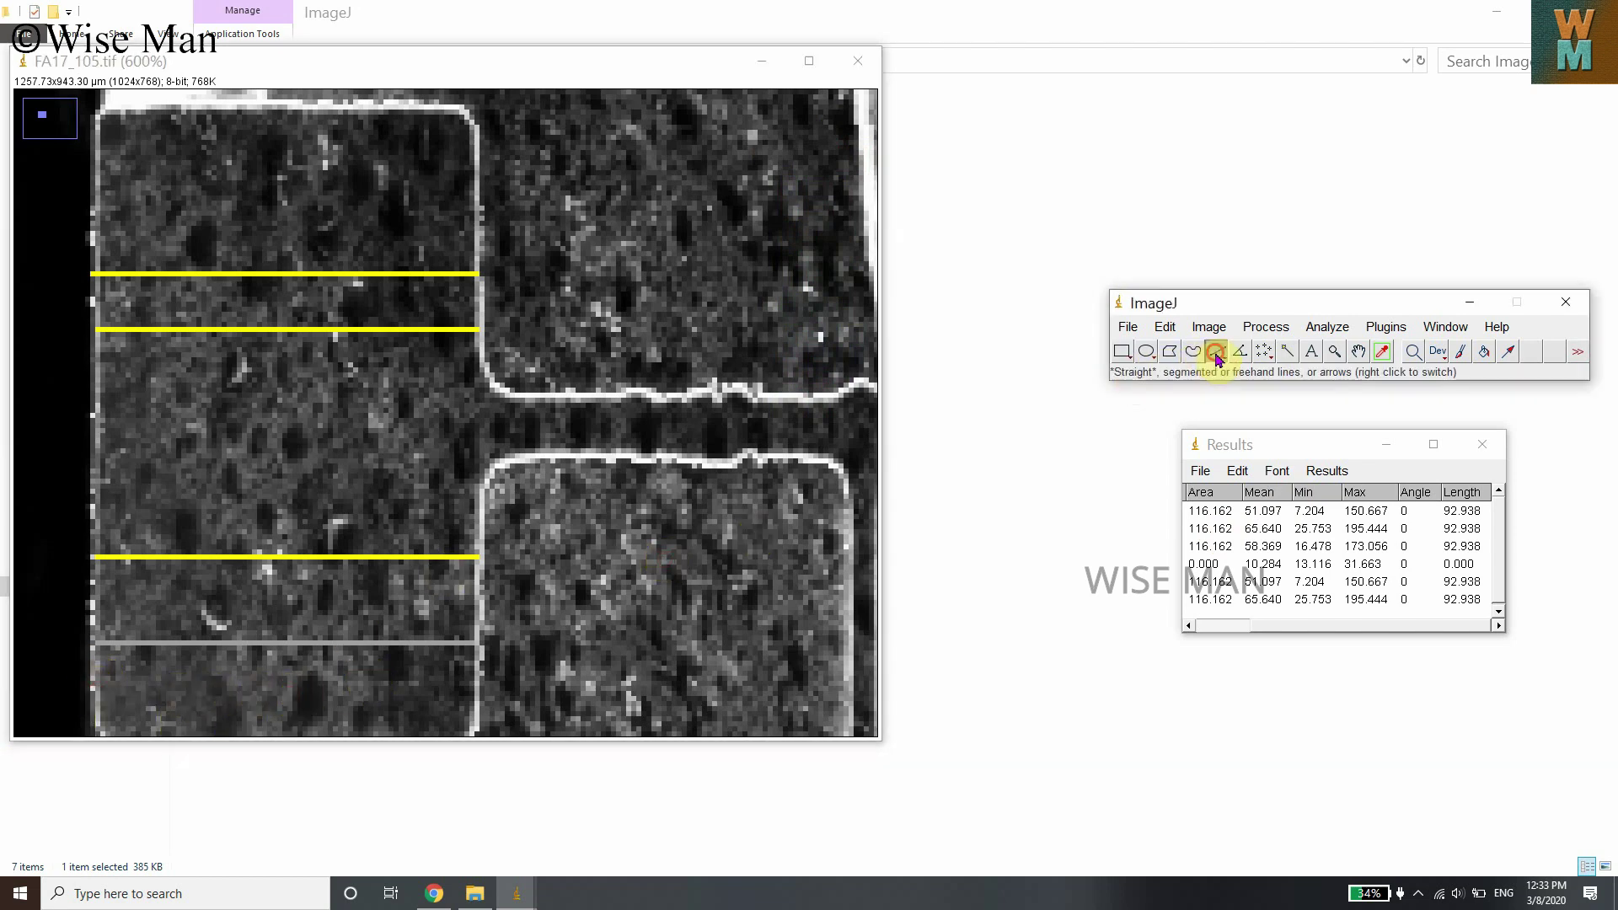
left_click_drag(96, 698, 472, 699)
left_click(1165, 327)
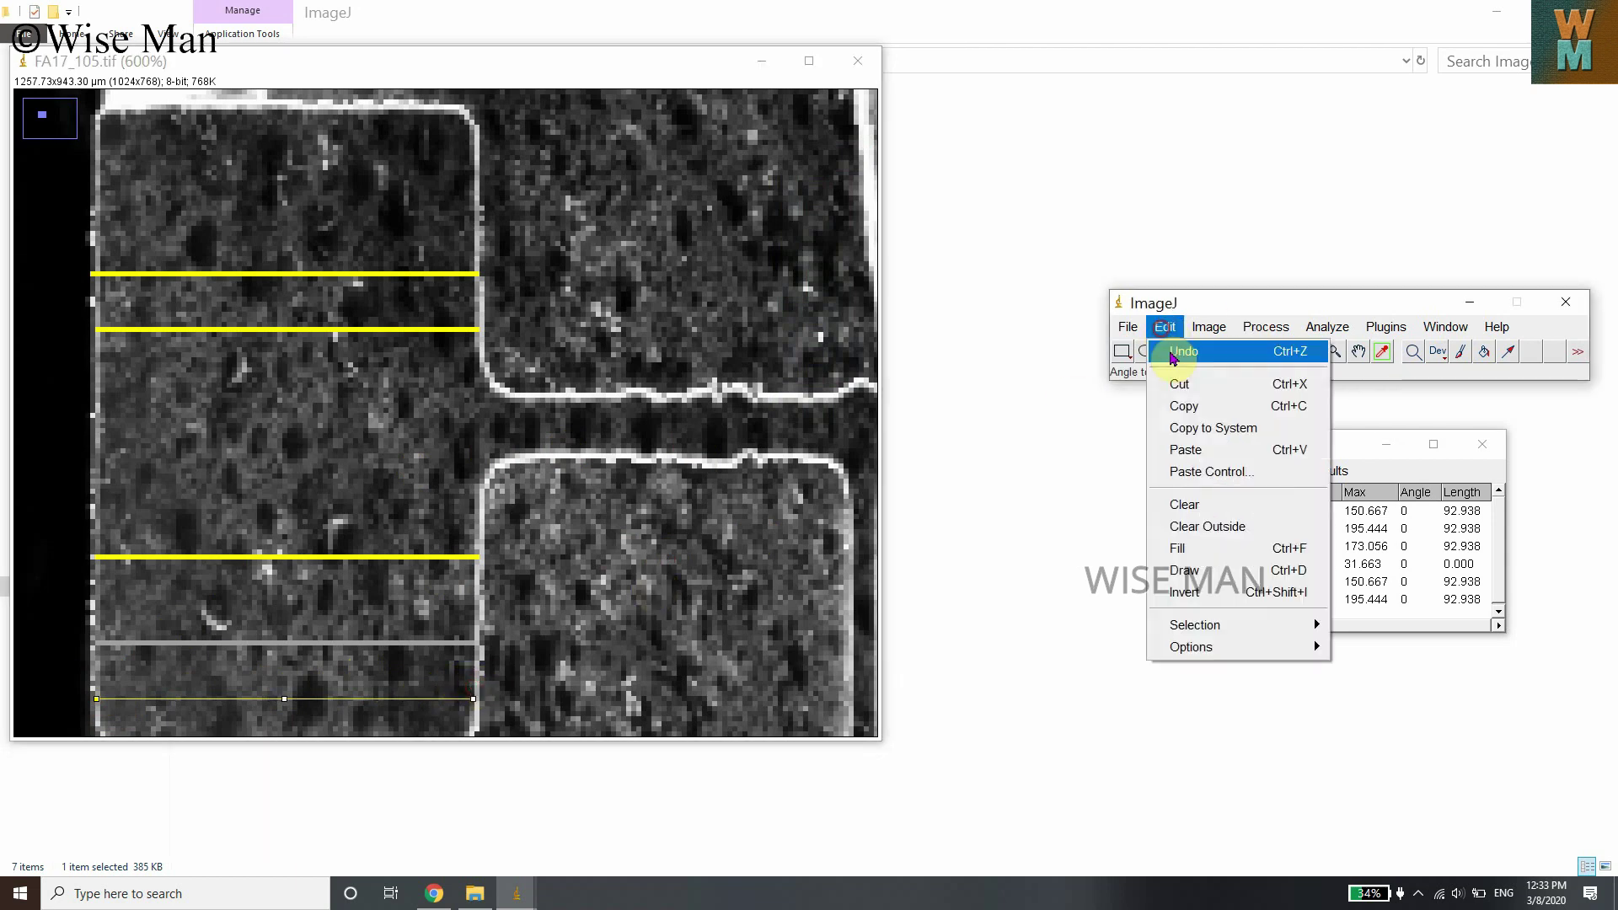
left_click(1188, 549)
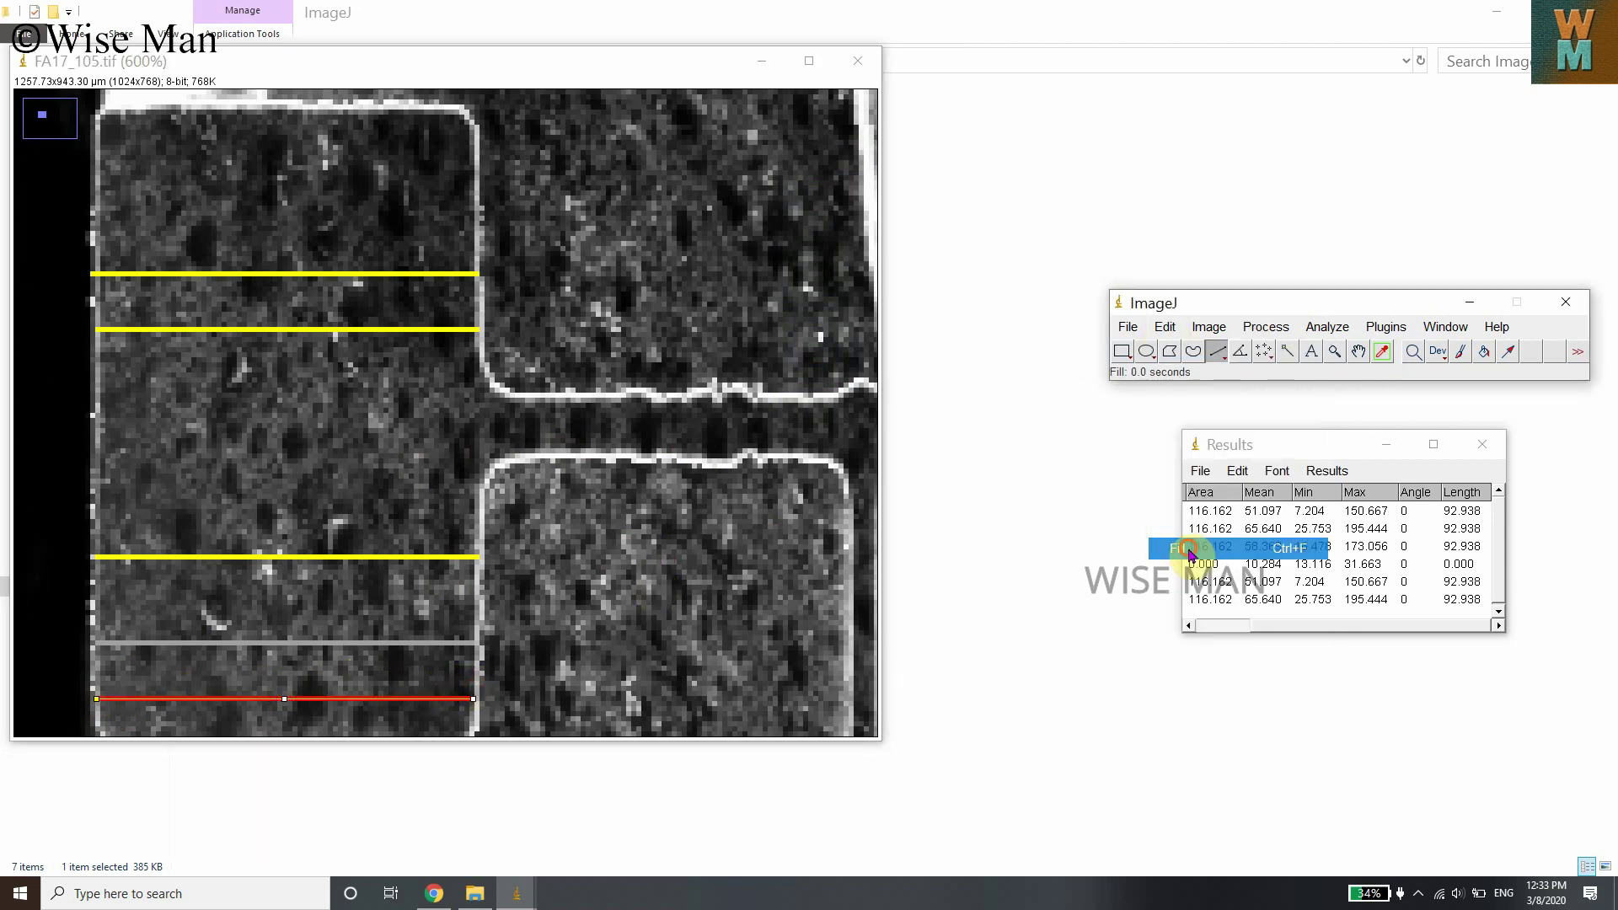
left_click(459, 645)
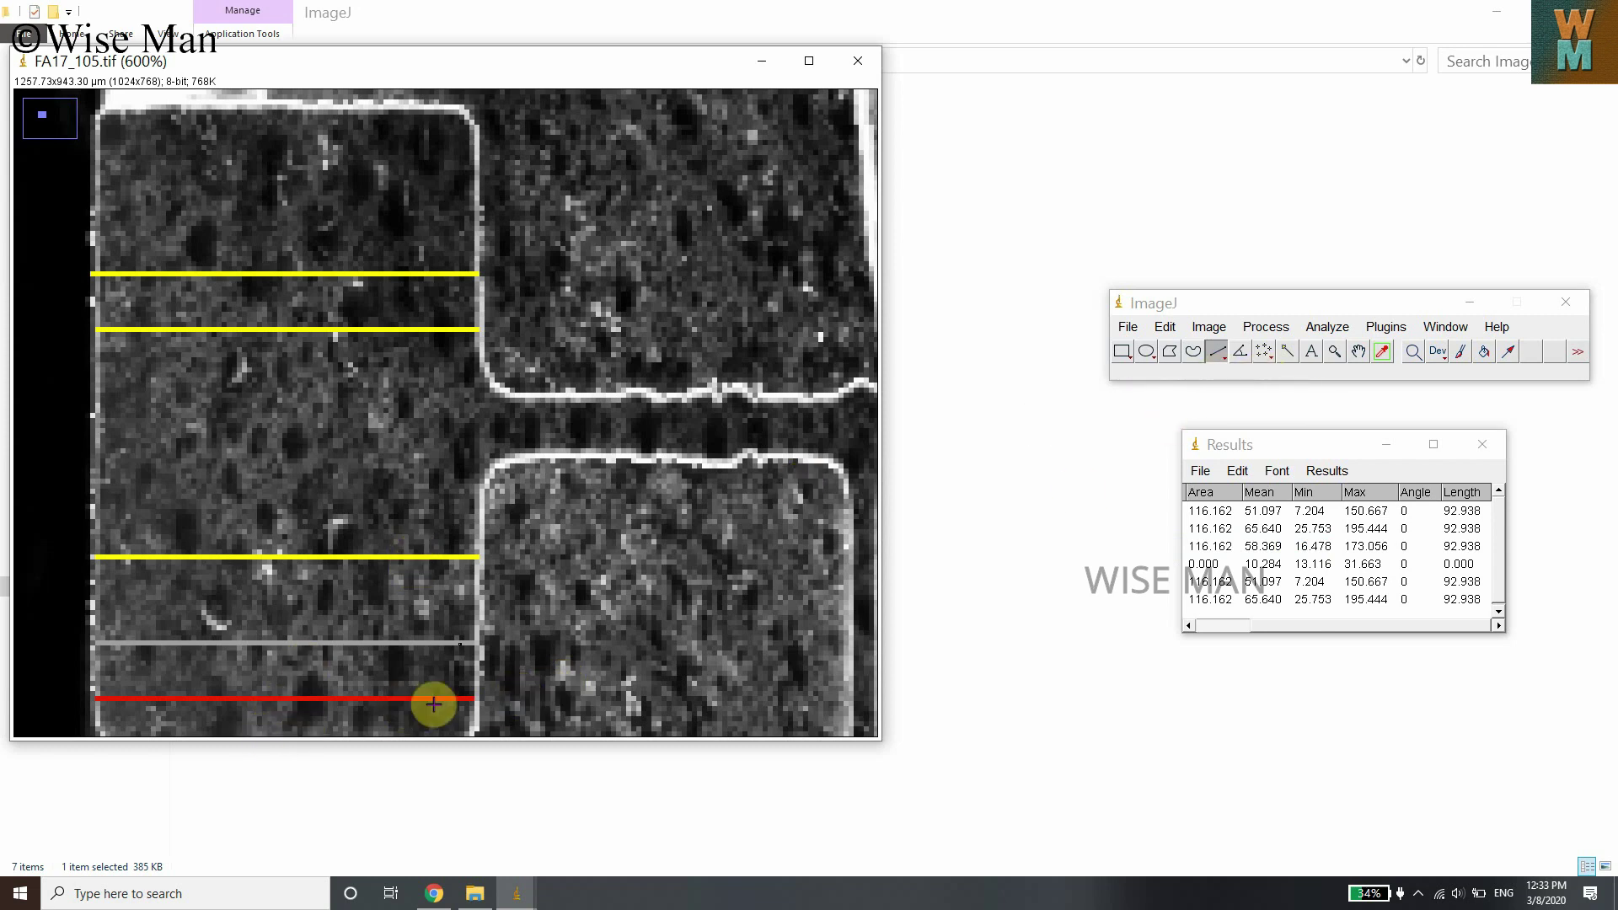
double_click(1384, 352)
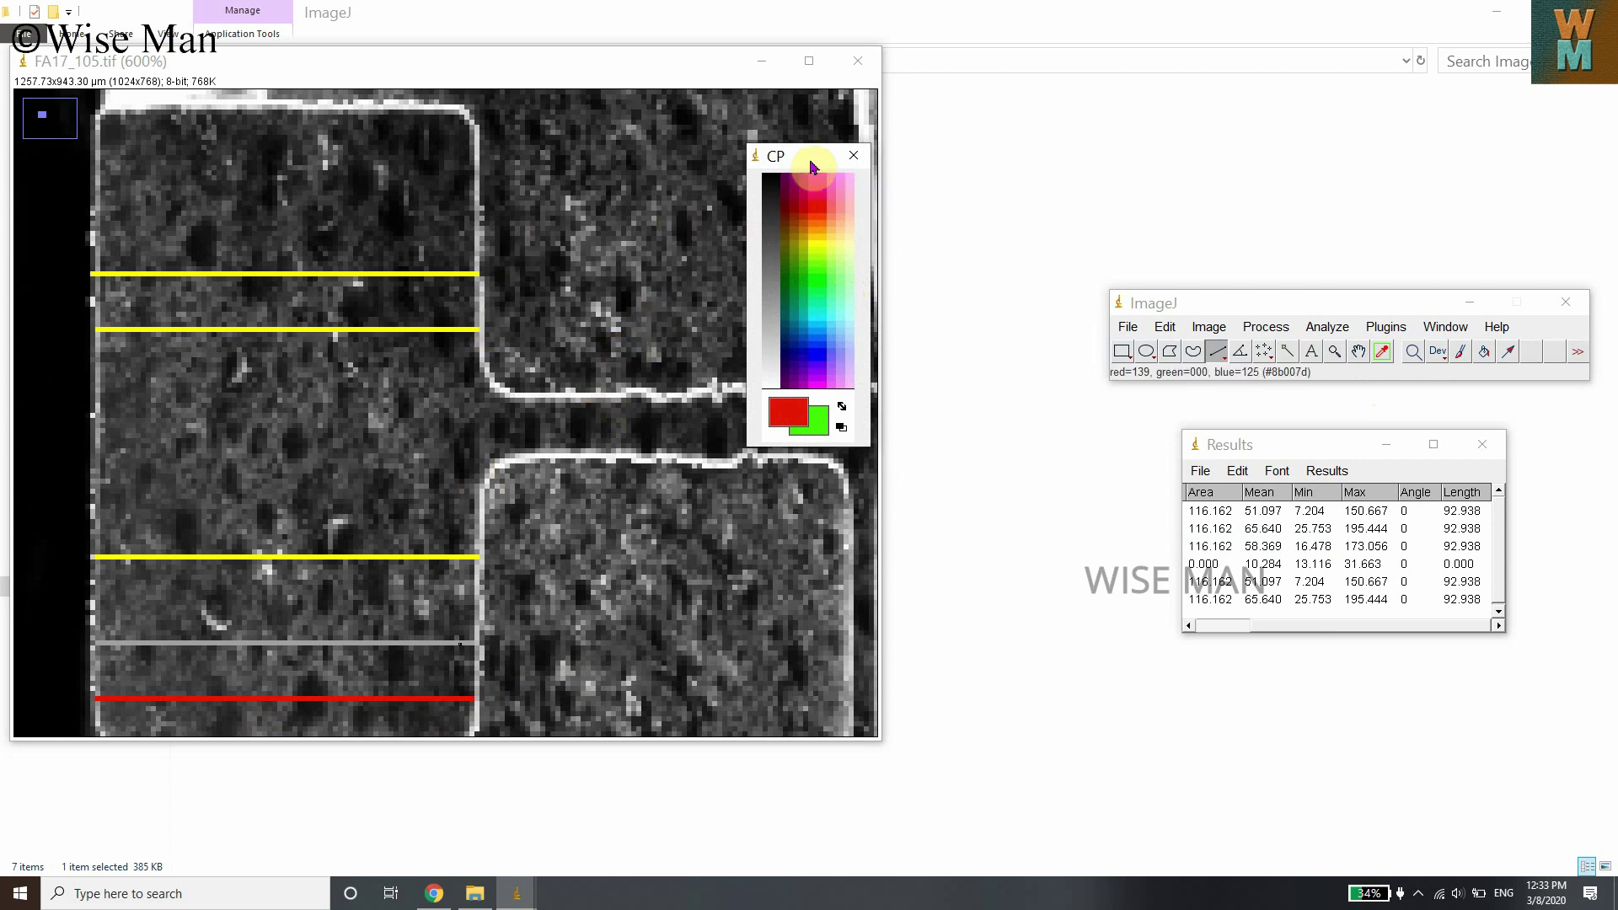
left_click(861, 152)
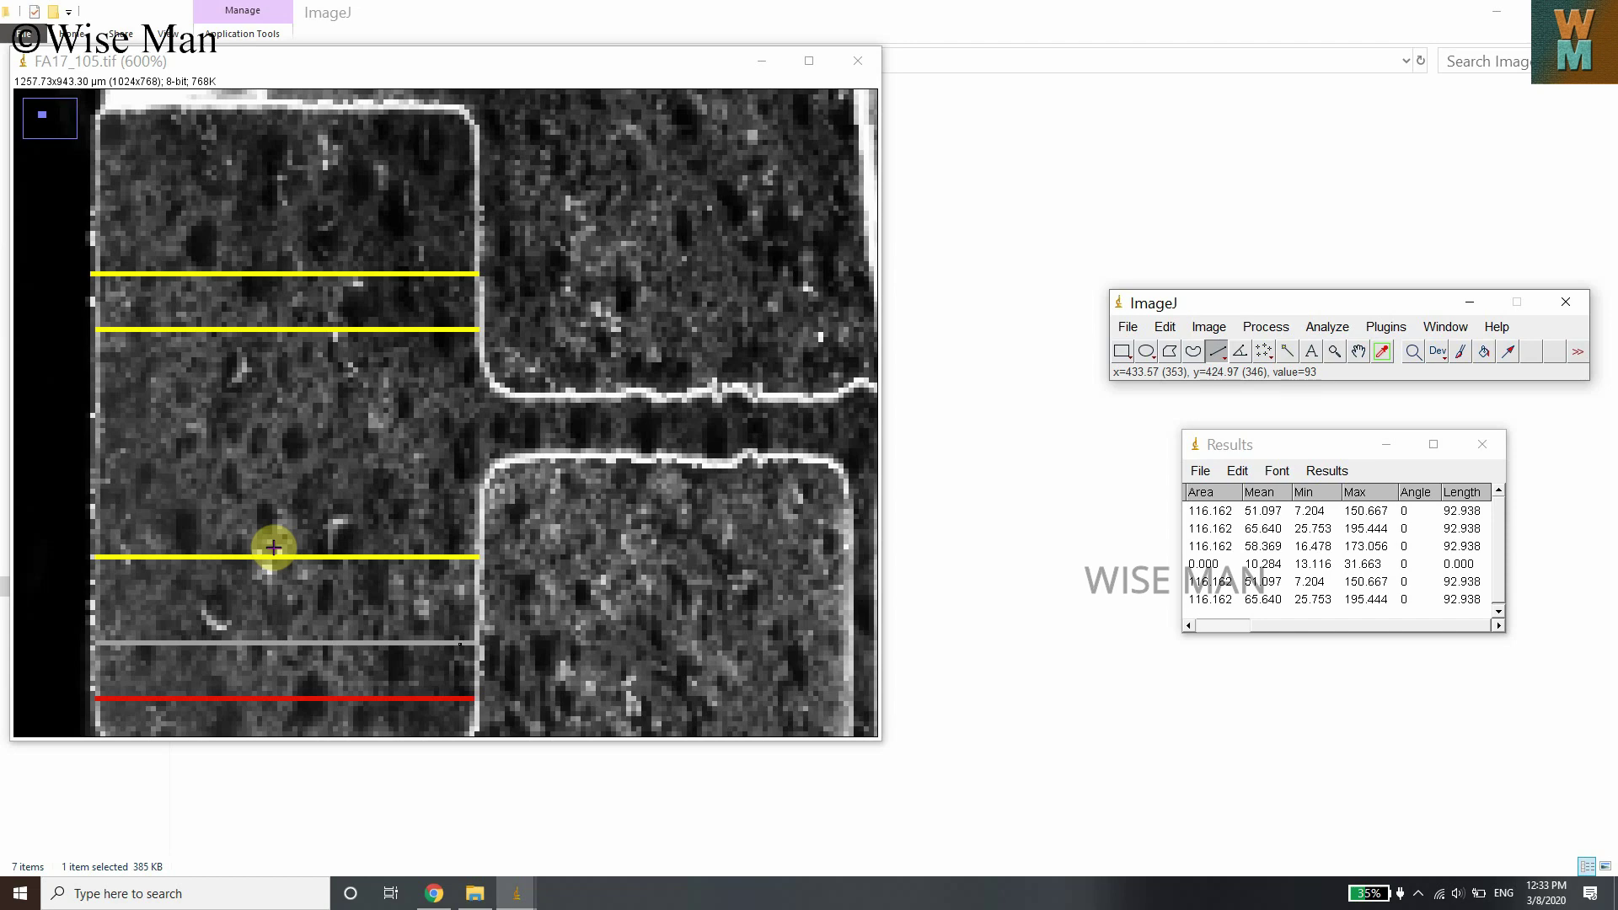
Step: Zoom in on the inter-pad gap and draw a short line, about 6.91 µm, across it
key("minus")
key("minus")
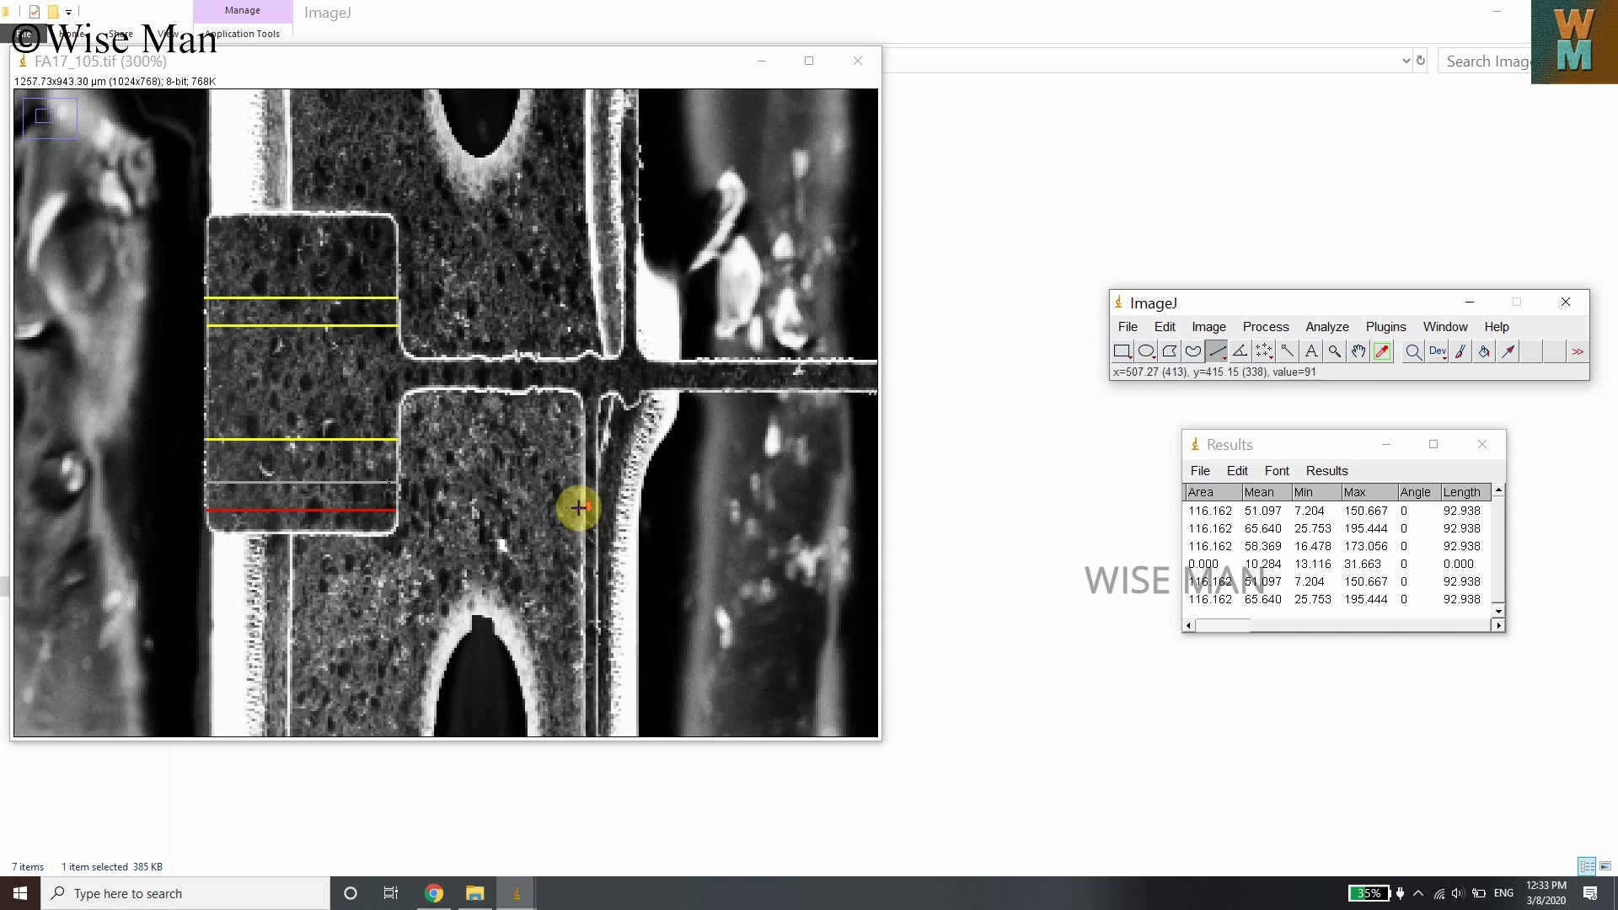
key("minus")
key("minus")
key("plus")
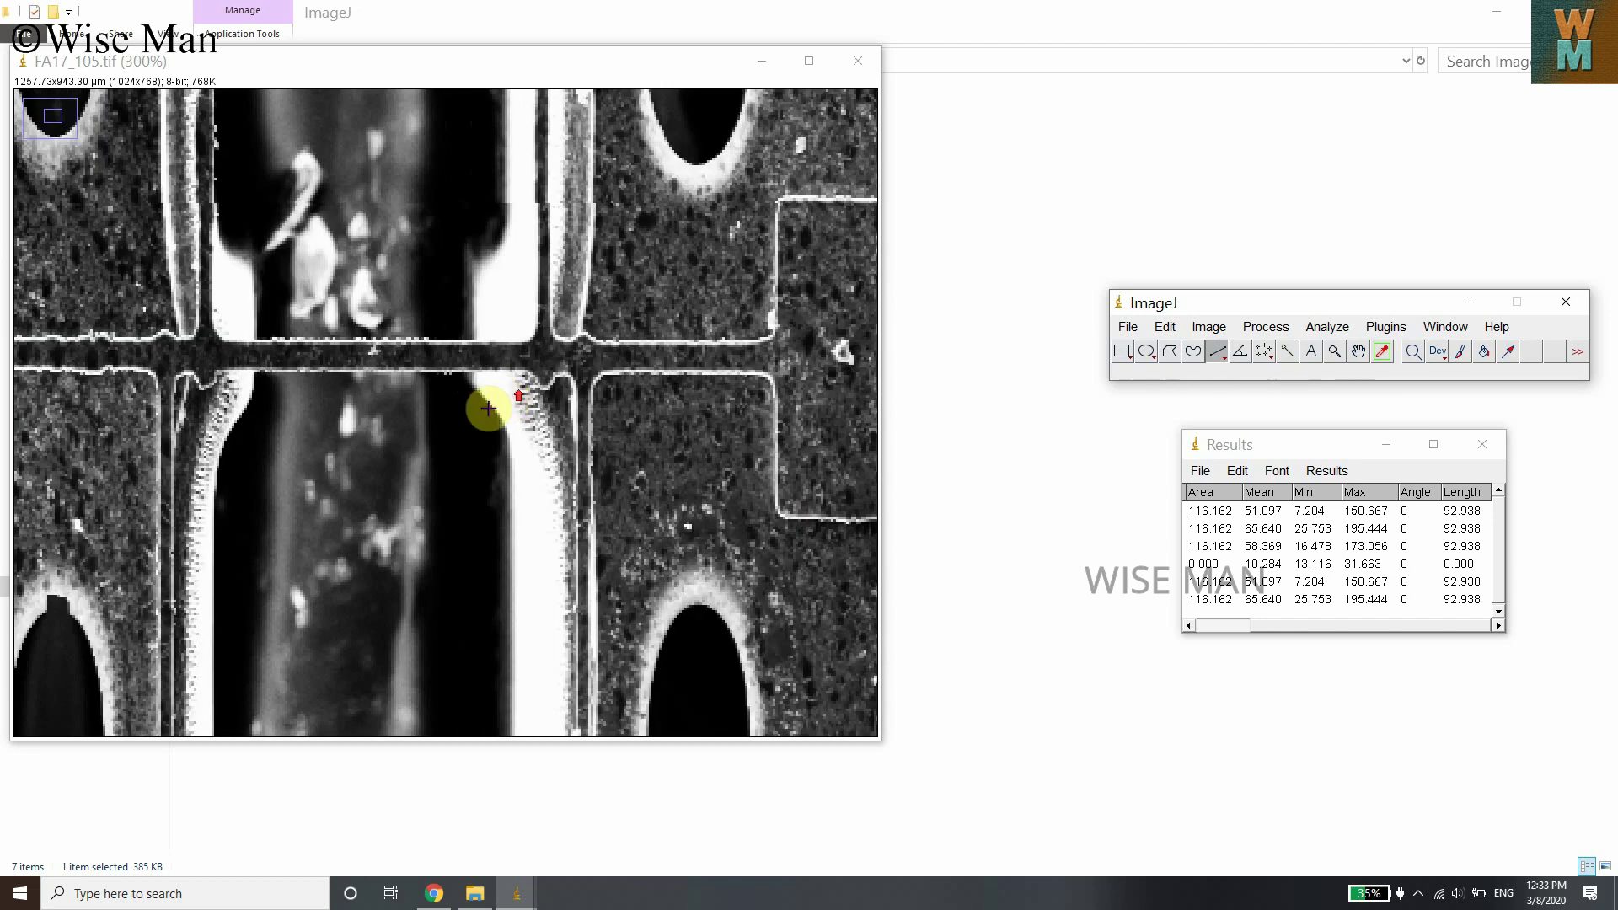
key("plus")
key("plus")
key("plus")
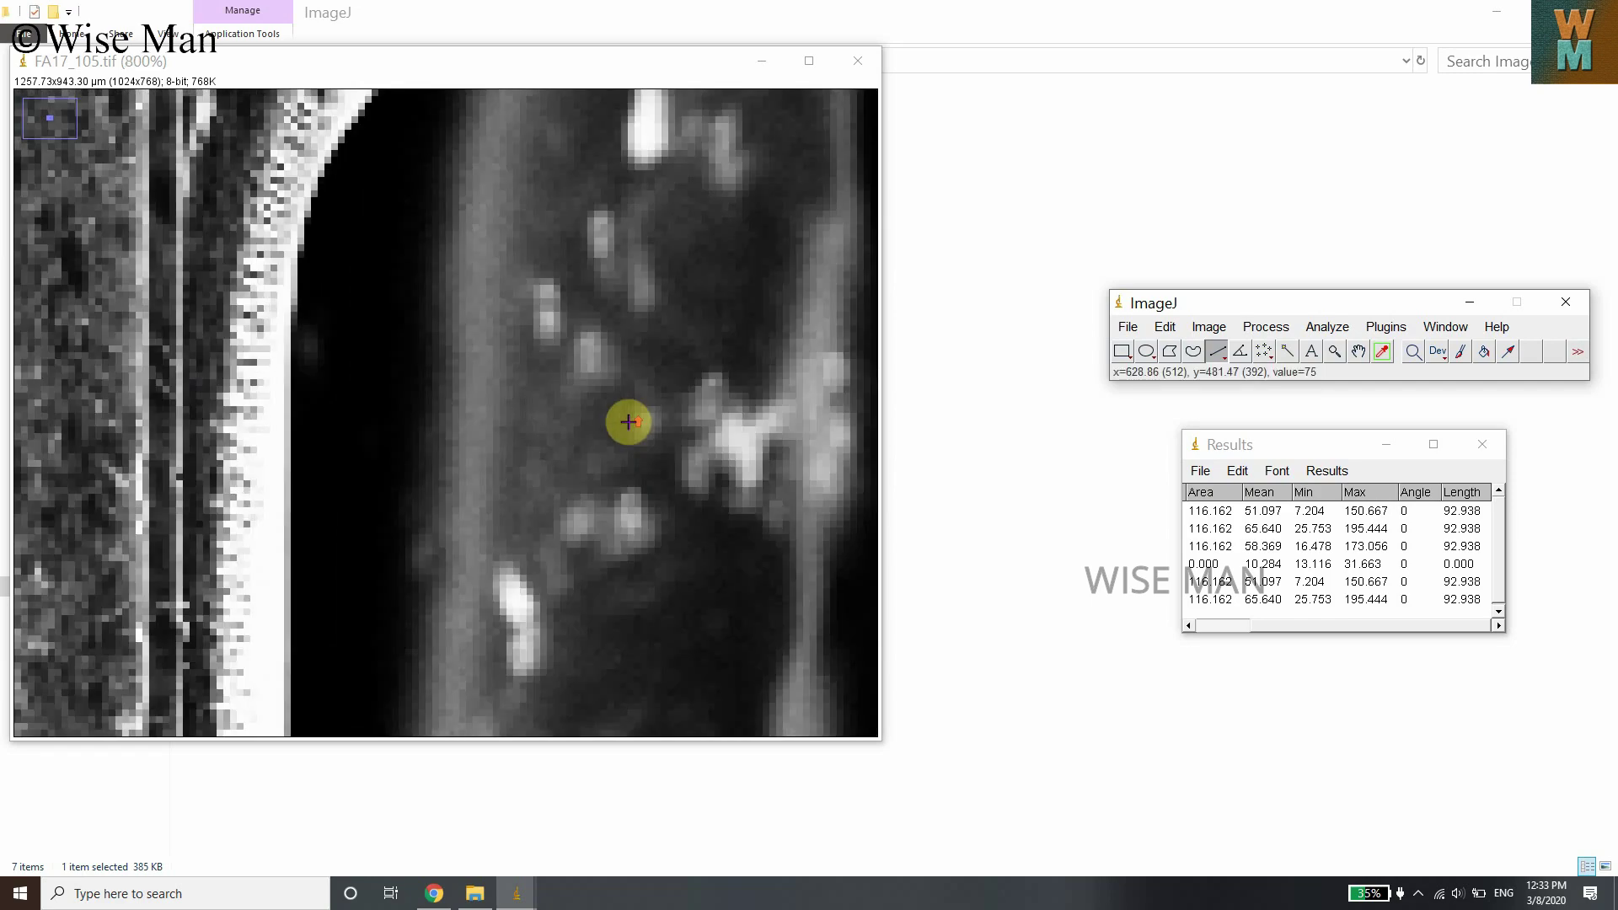
scroll(524, 423, "up", 5)
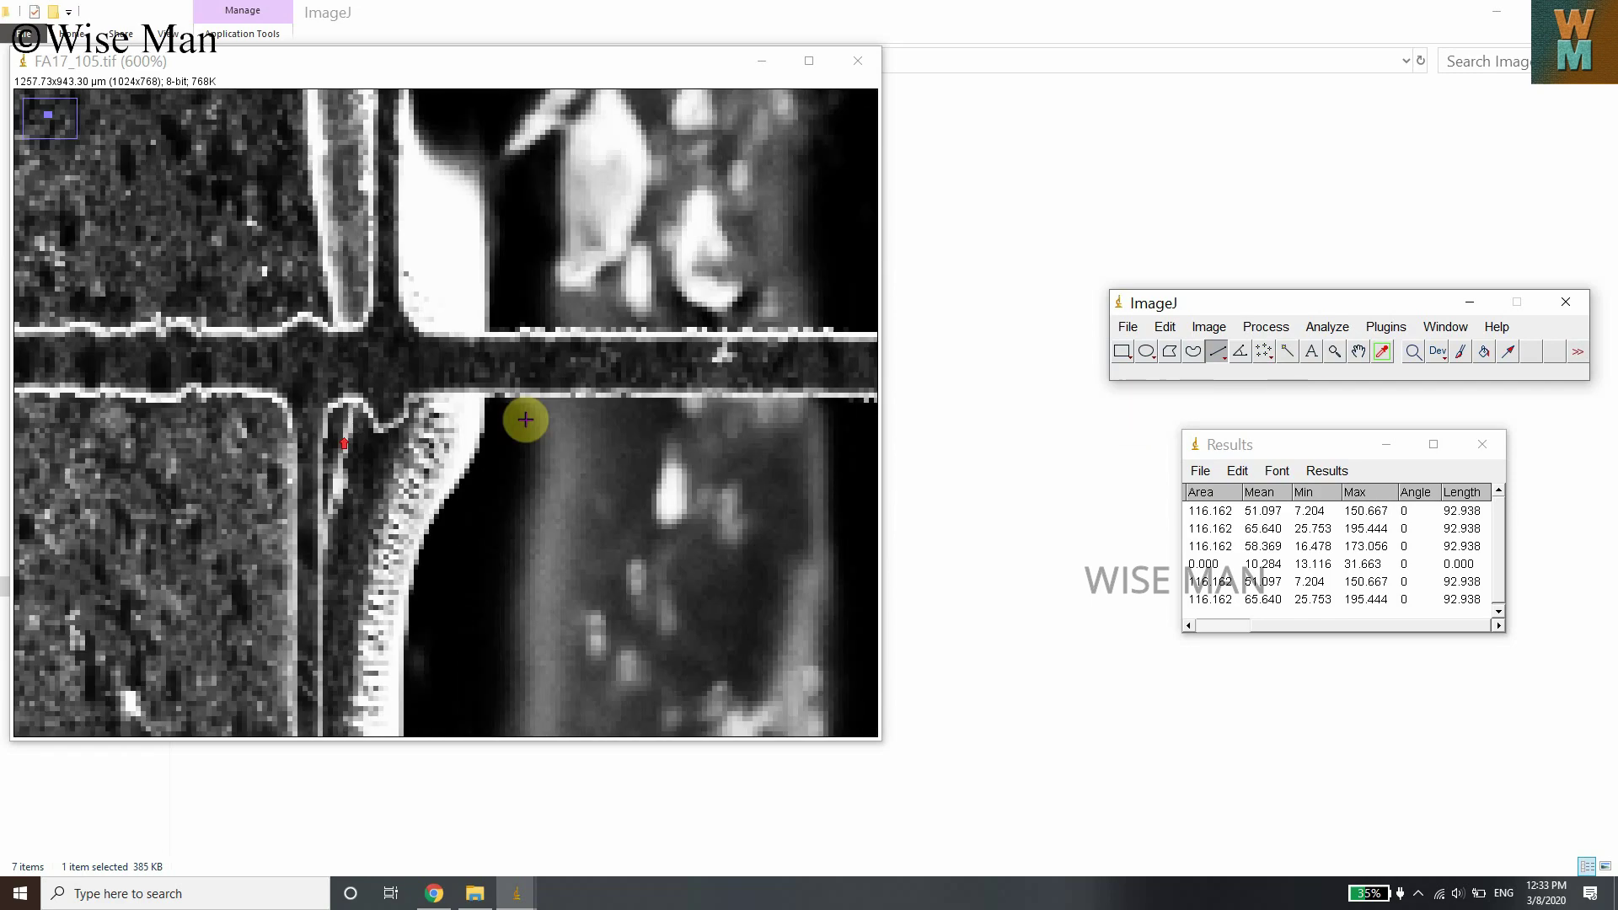
scroll(538, 423, "up", 3)
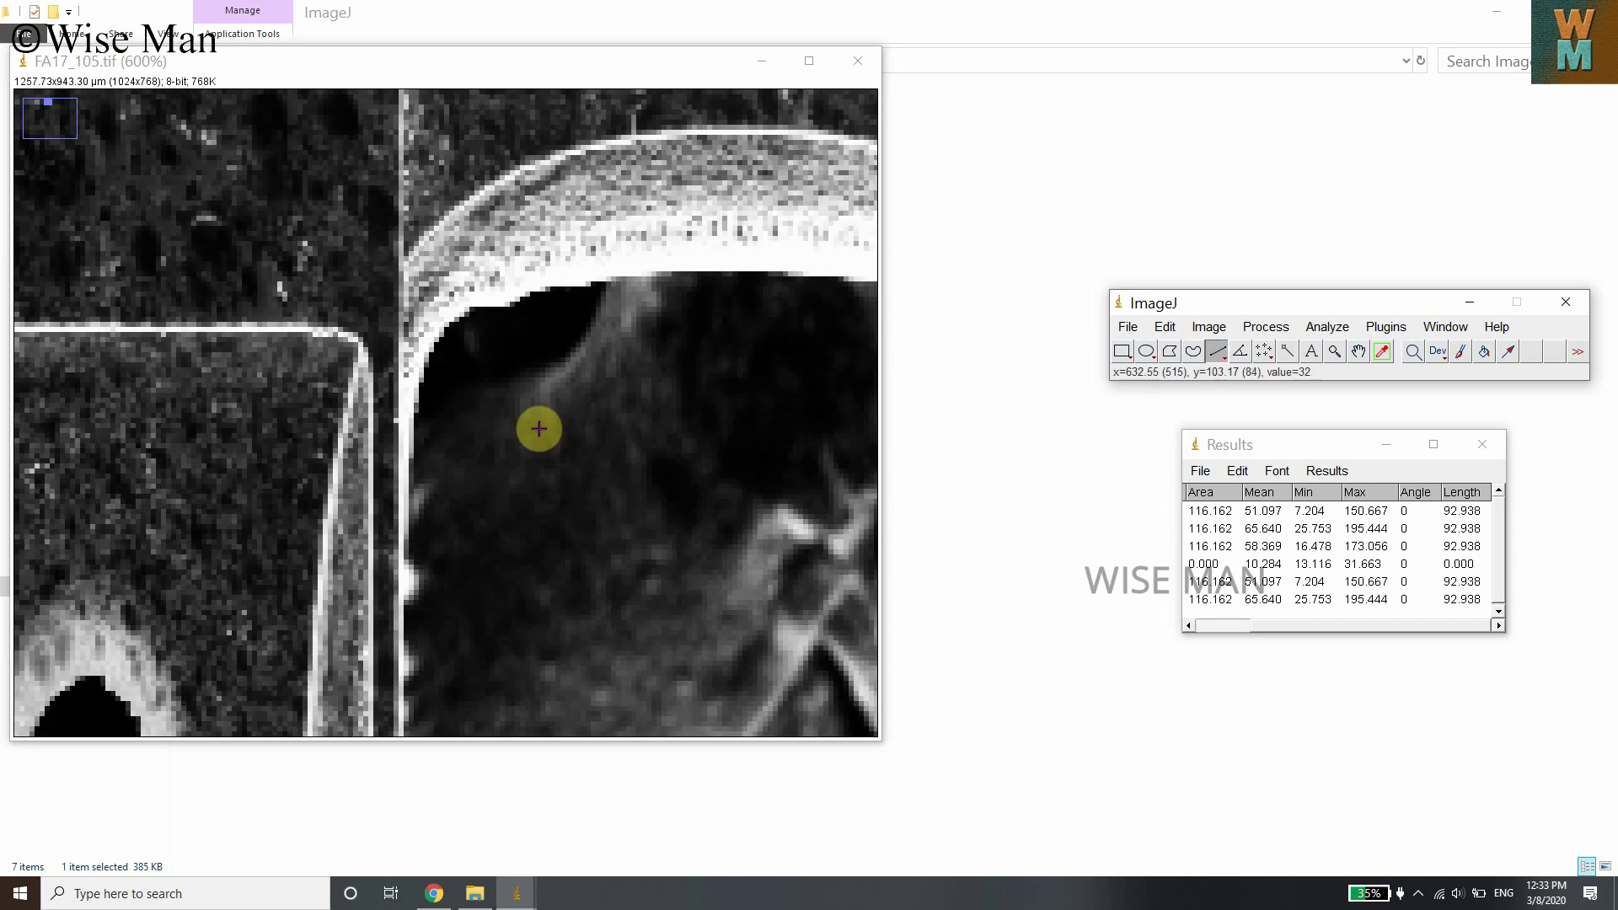
key("plus")
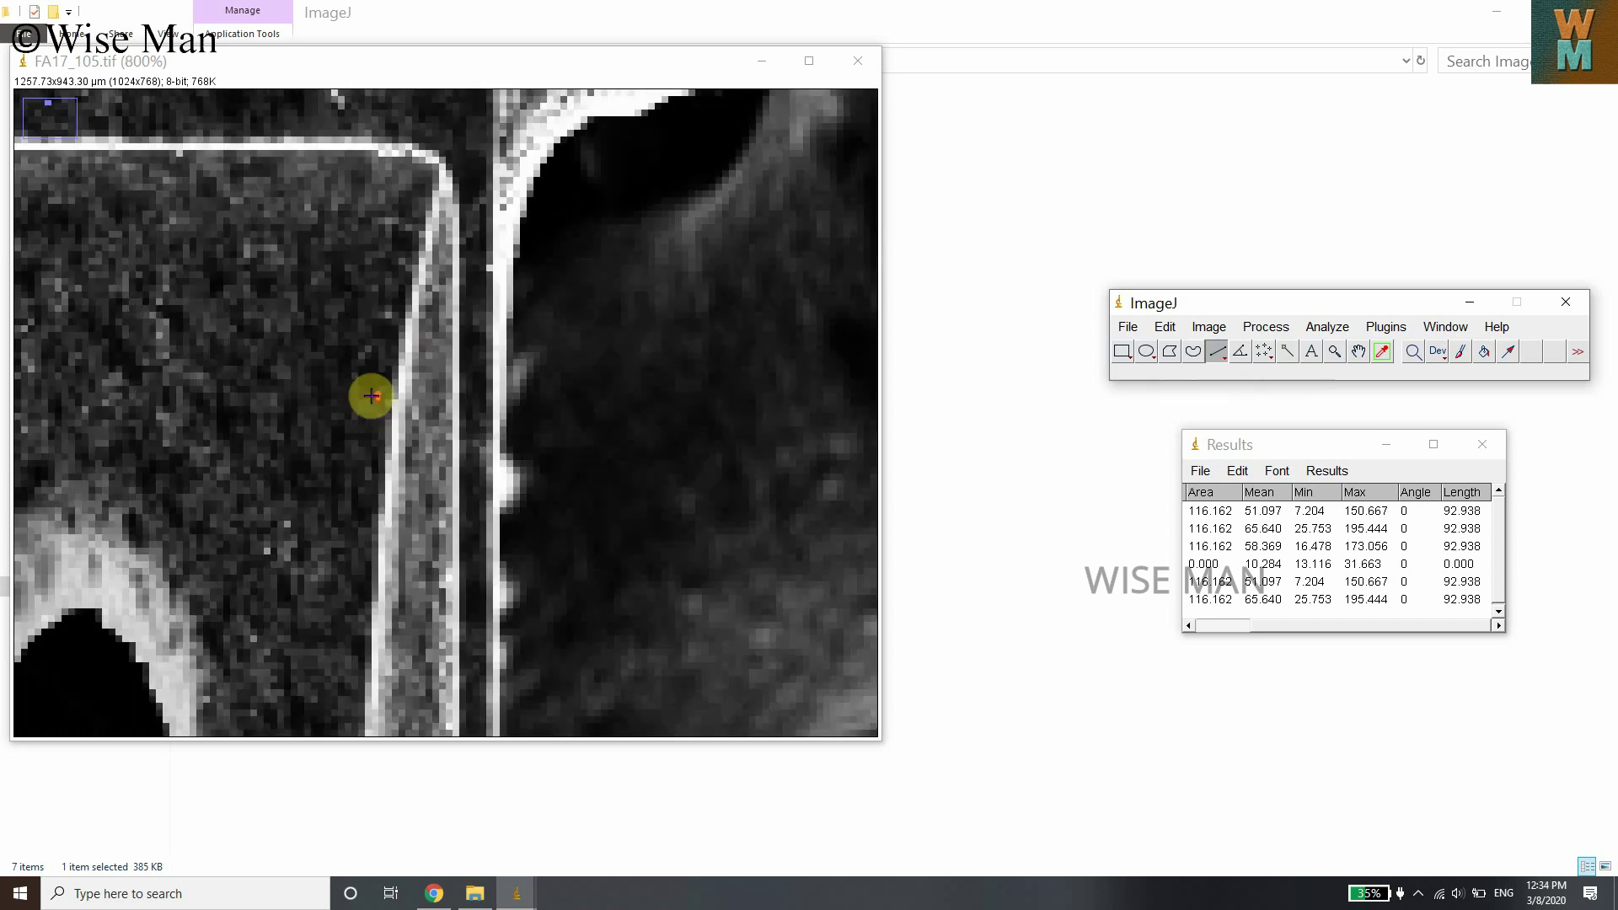
left_click(457, 384)
left_click_drag(483, 384, 494, 384)
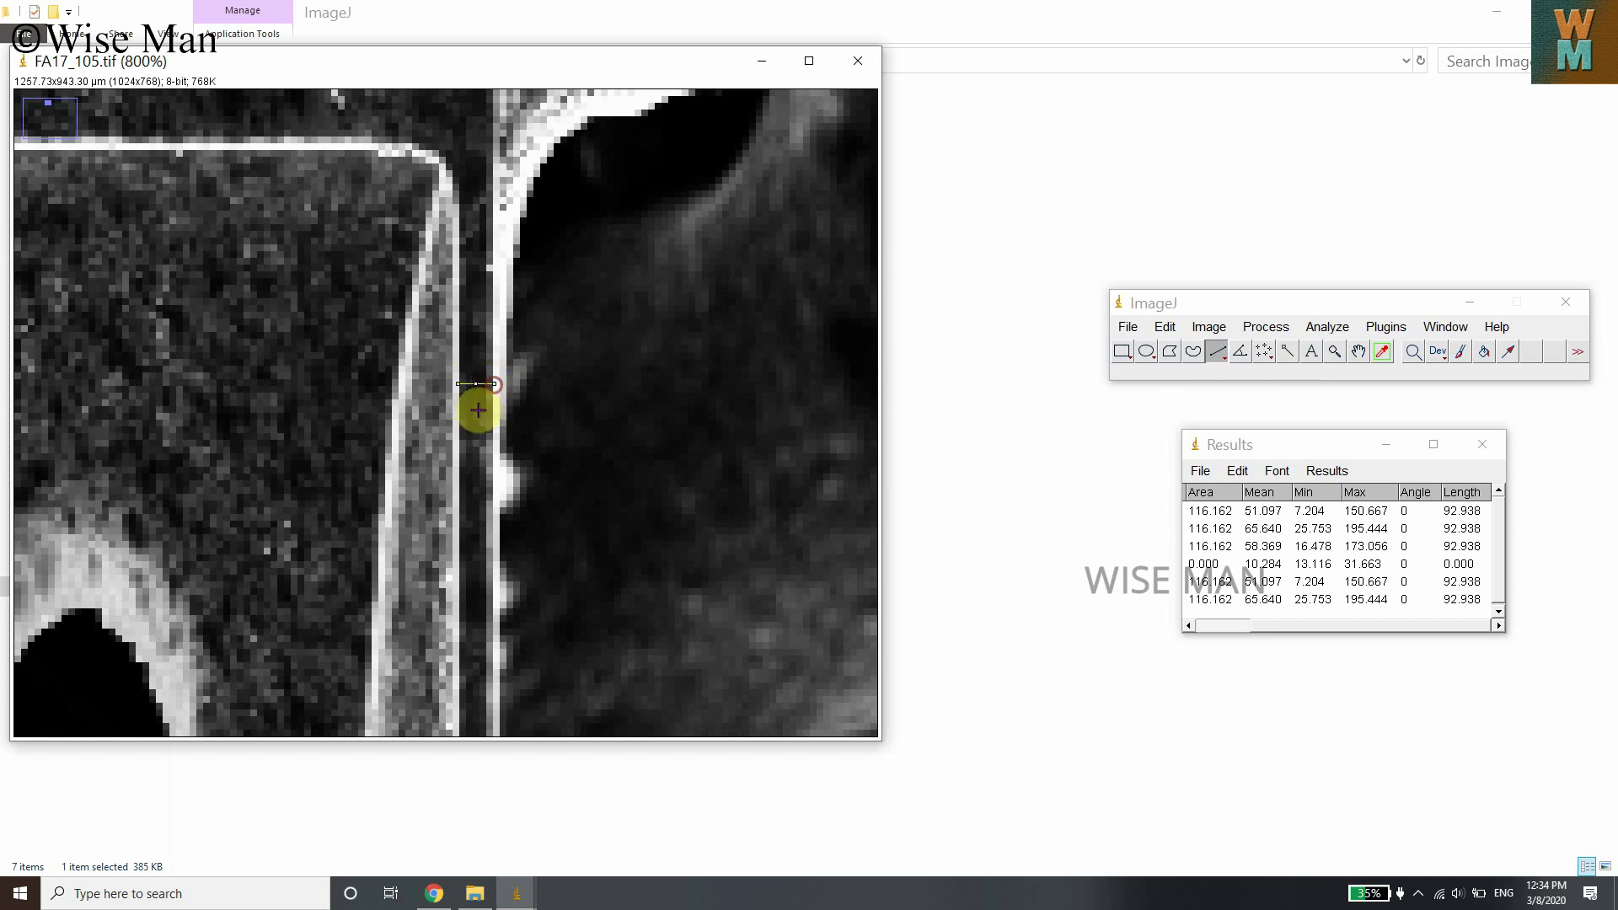
Step: Measure the first gap line at 6.602 µm and fill it red
left_click(1327, 327)
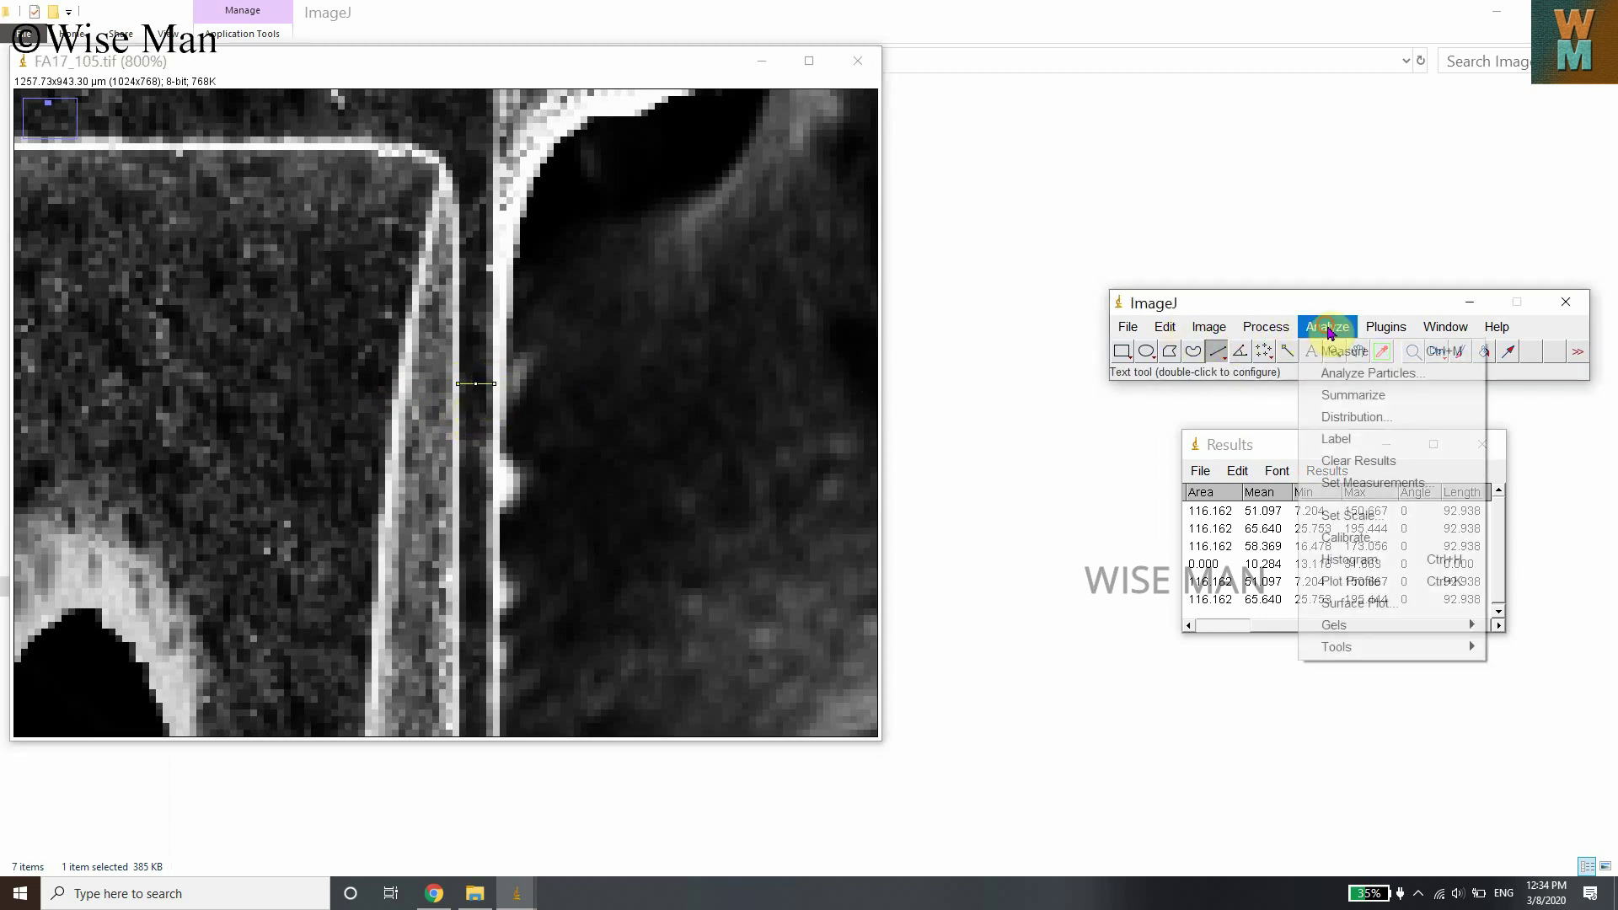
left_click(1332, 350)
left_click_drag(1283, 625, 1247, 634)
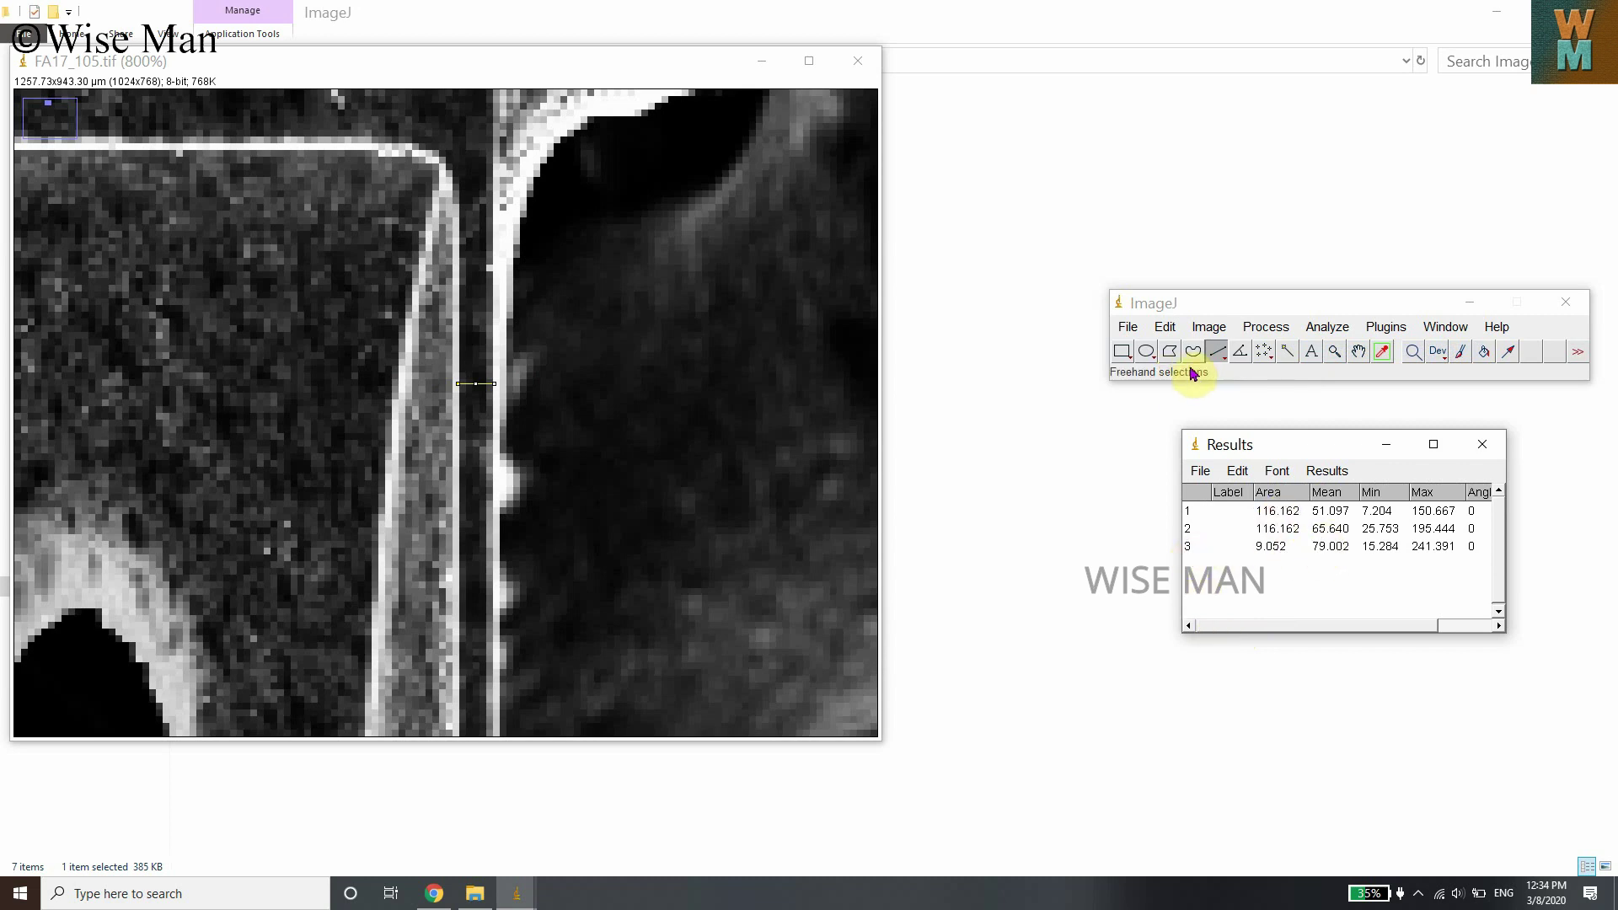
left_click(1166, 333)
left_click(1210, 545)
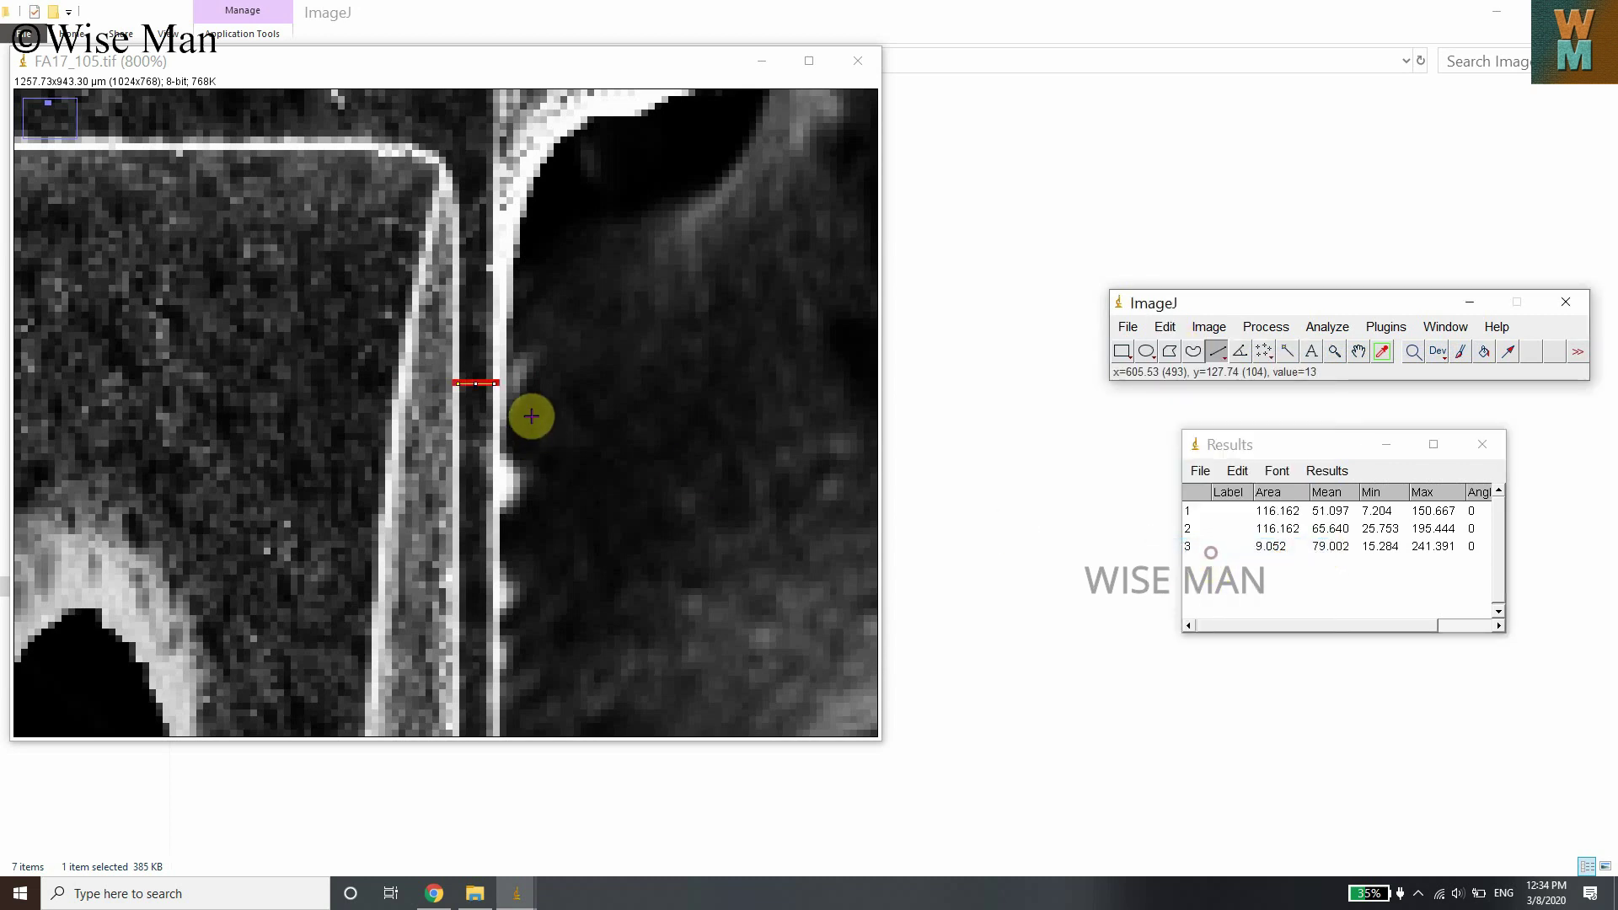
left_click_drag(1288, 626, 1349, 637)
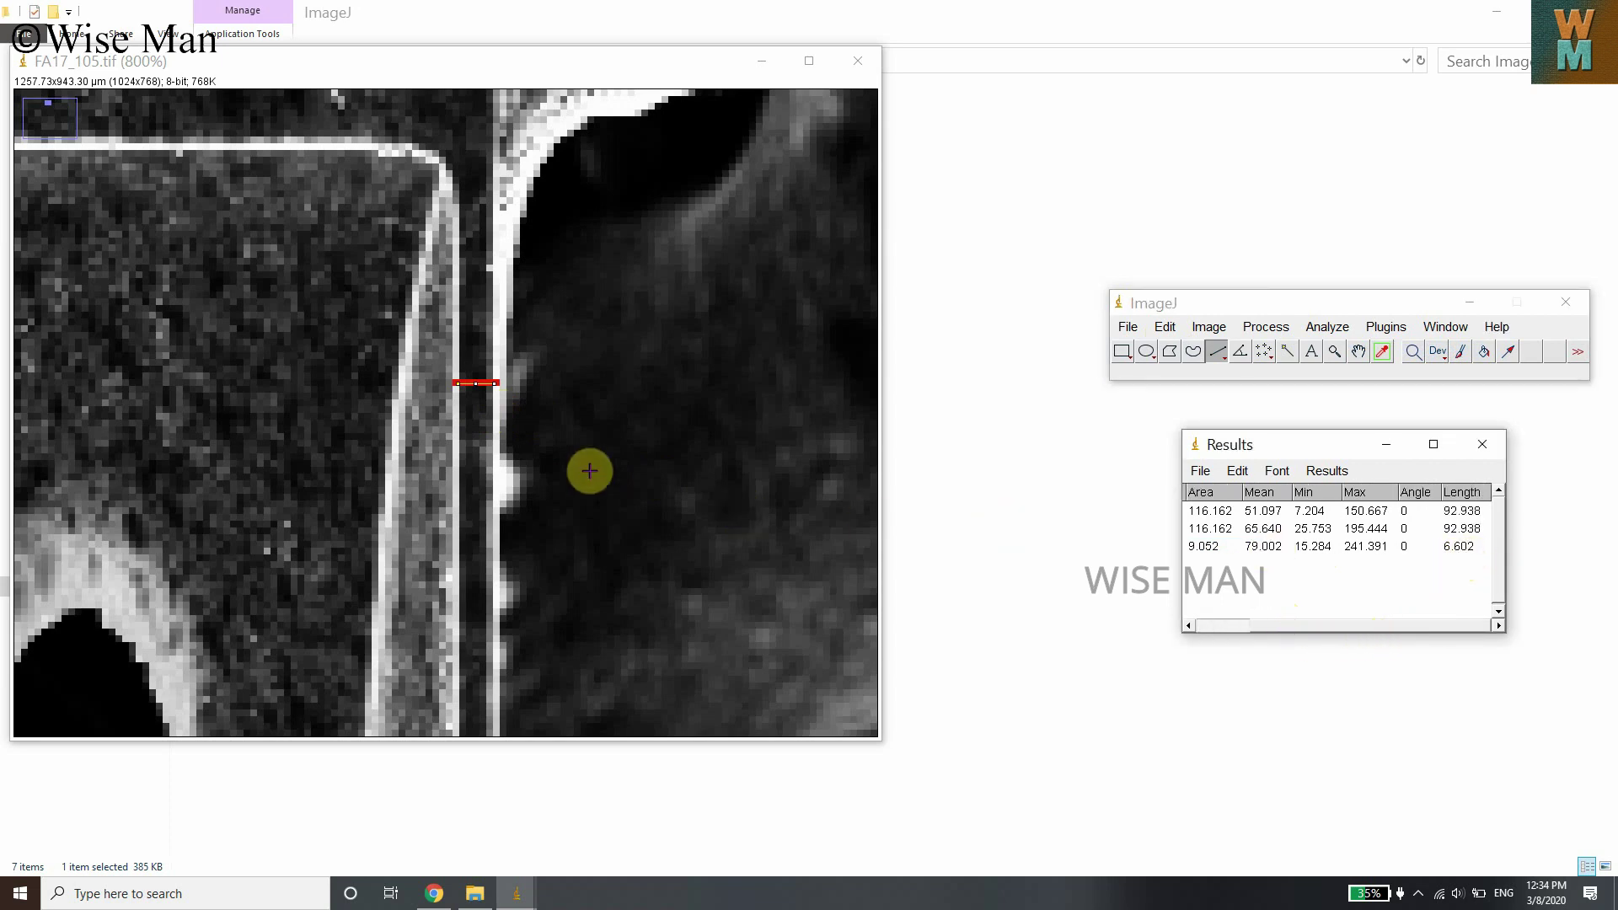
left_click(474, 423)
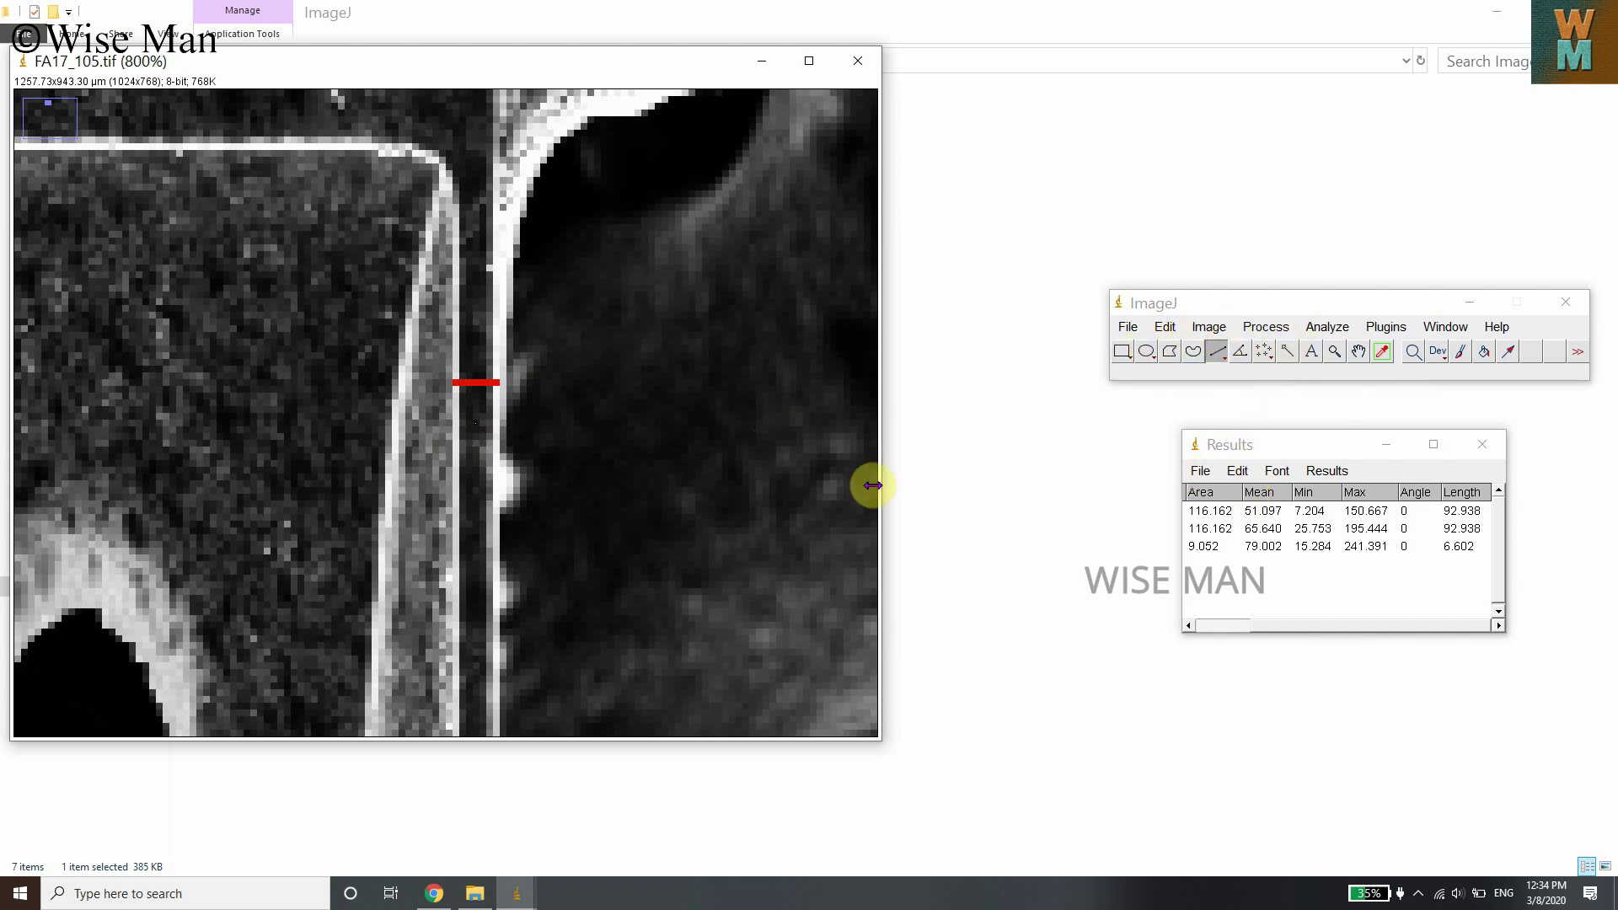
left_click(1326, 327)
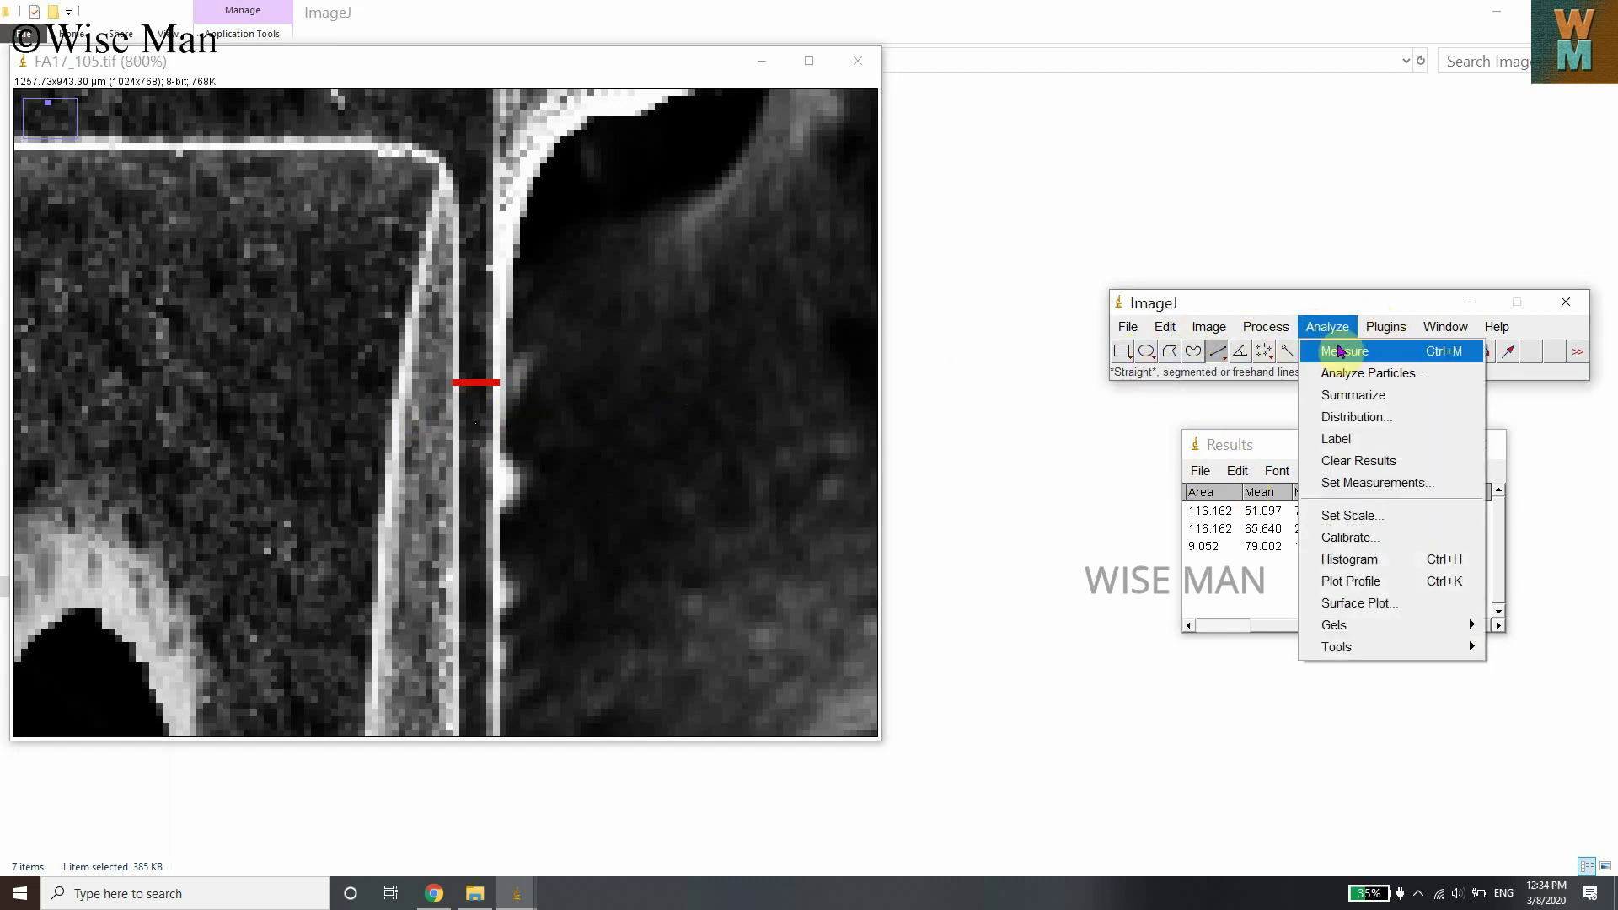
left_click(435, 485)
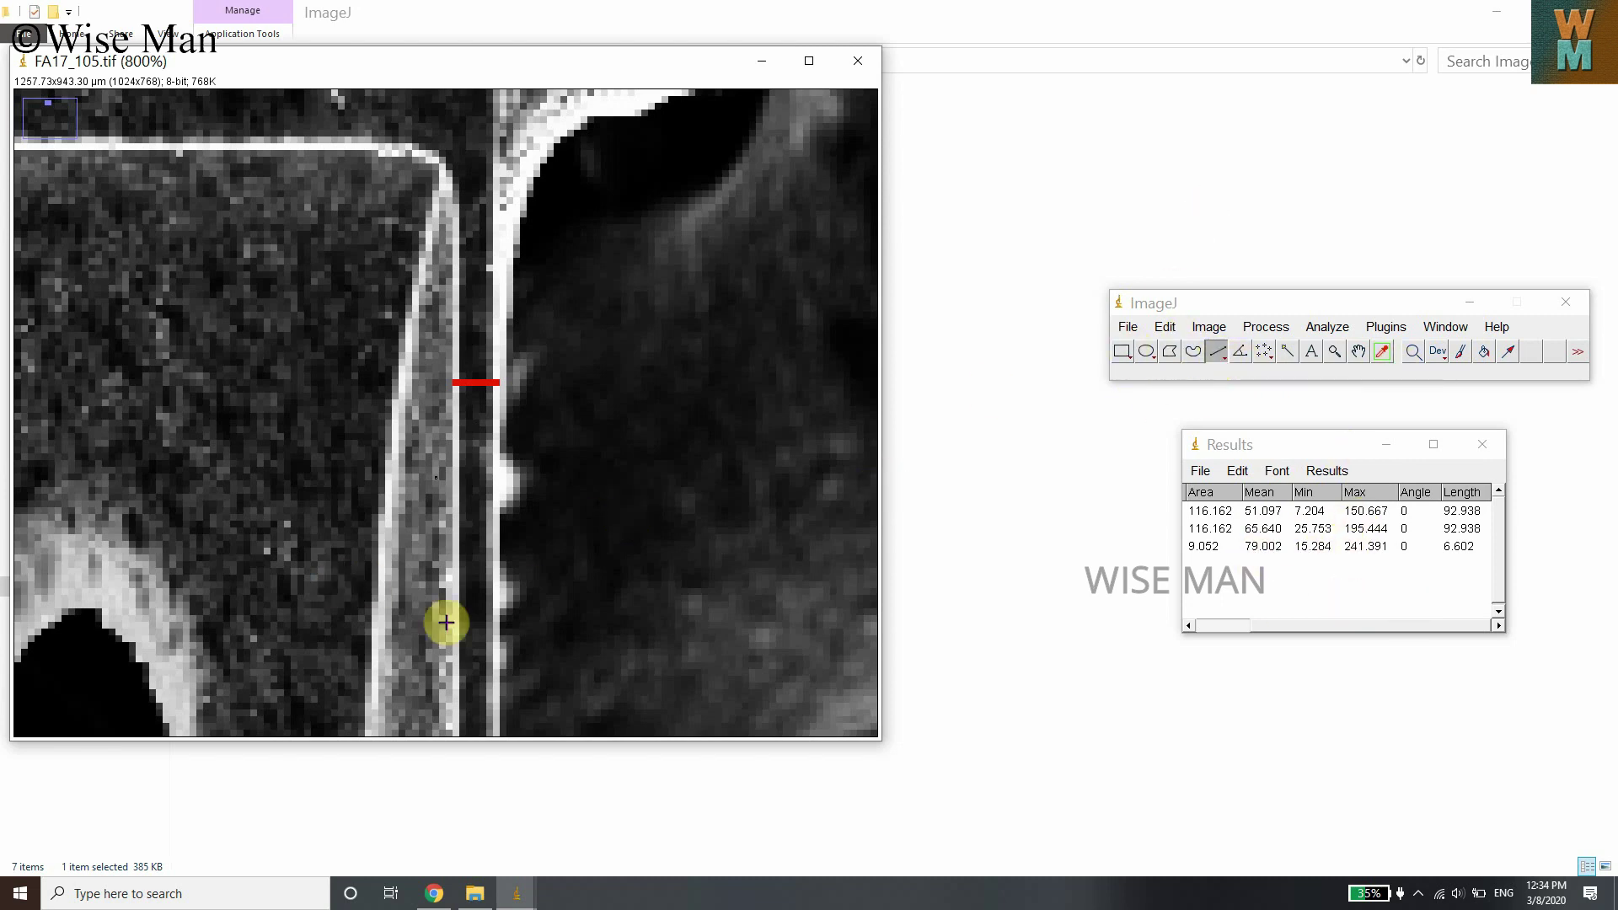
Step: Draw a second line lower across the gap, measure it at 4.606 µm, and fill it red
left_click_drag(460, 617, 495, 618)
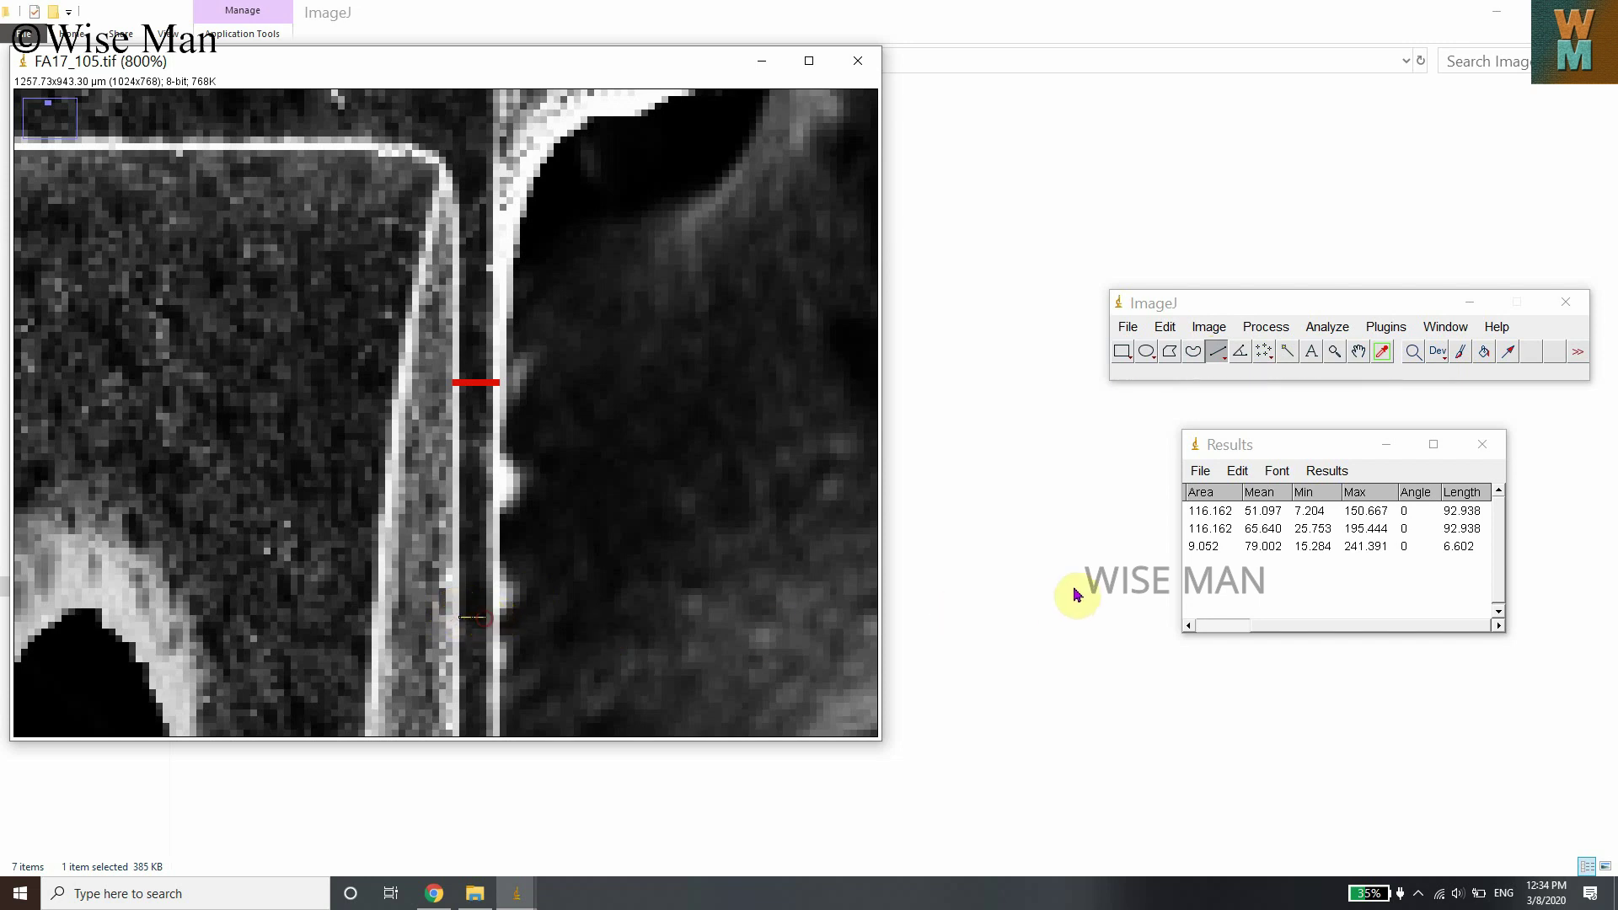
left_click(1321, 333)
left_click(1336, 350)
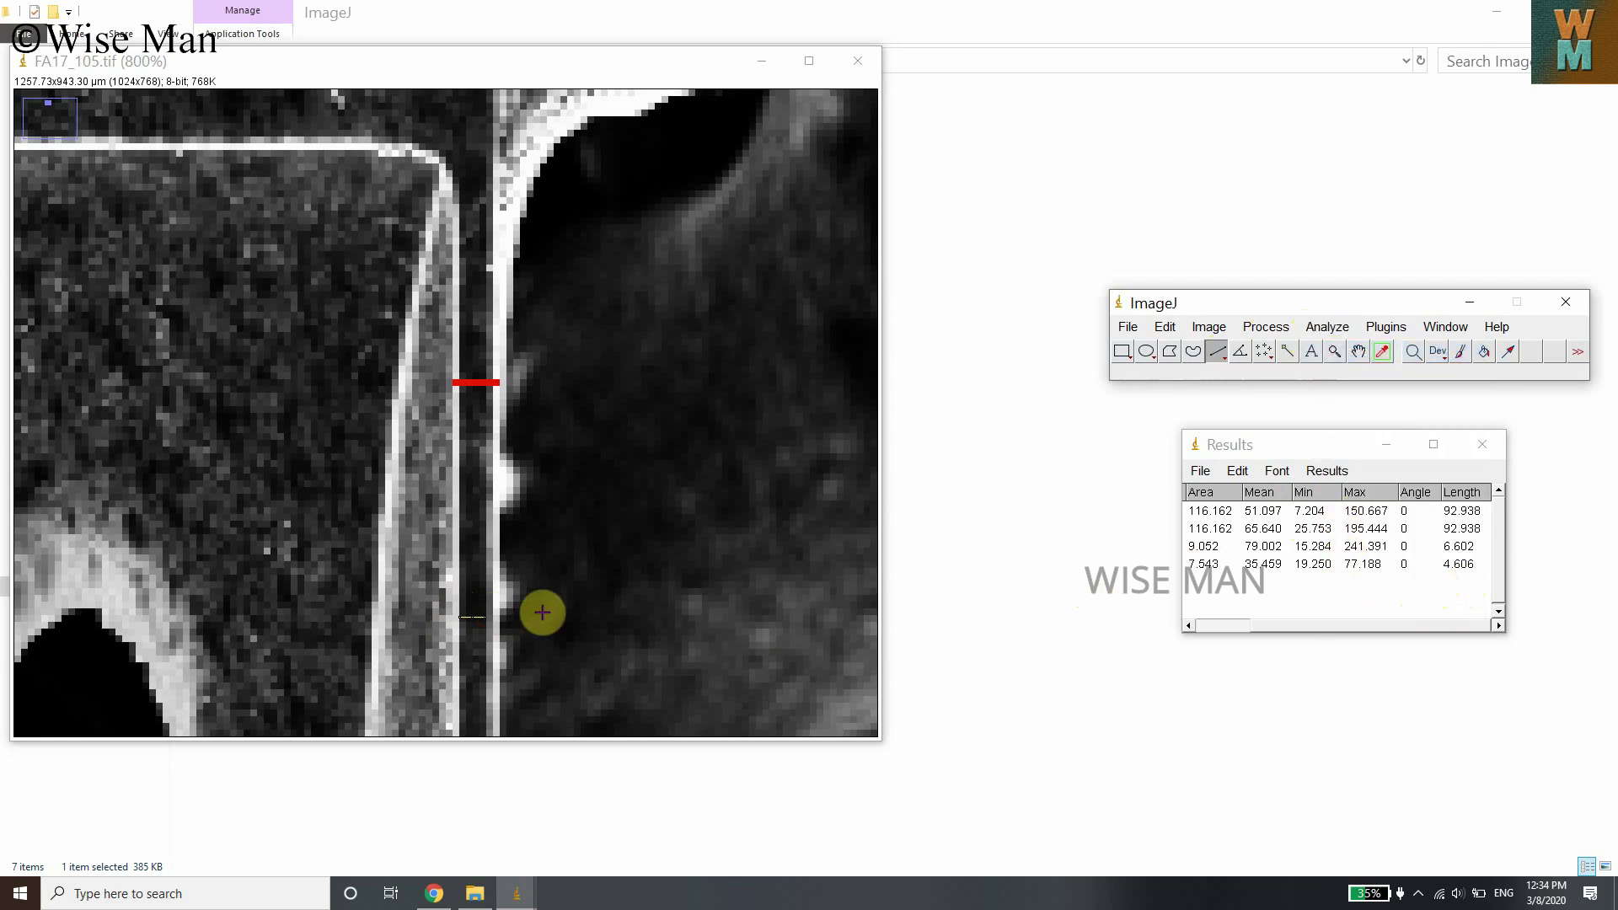
left_click(1167, 328)
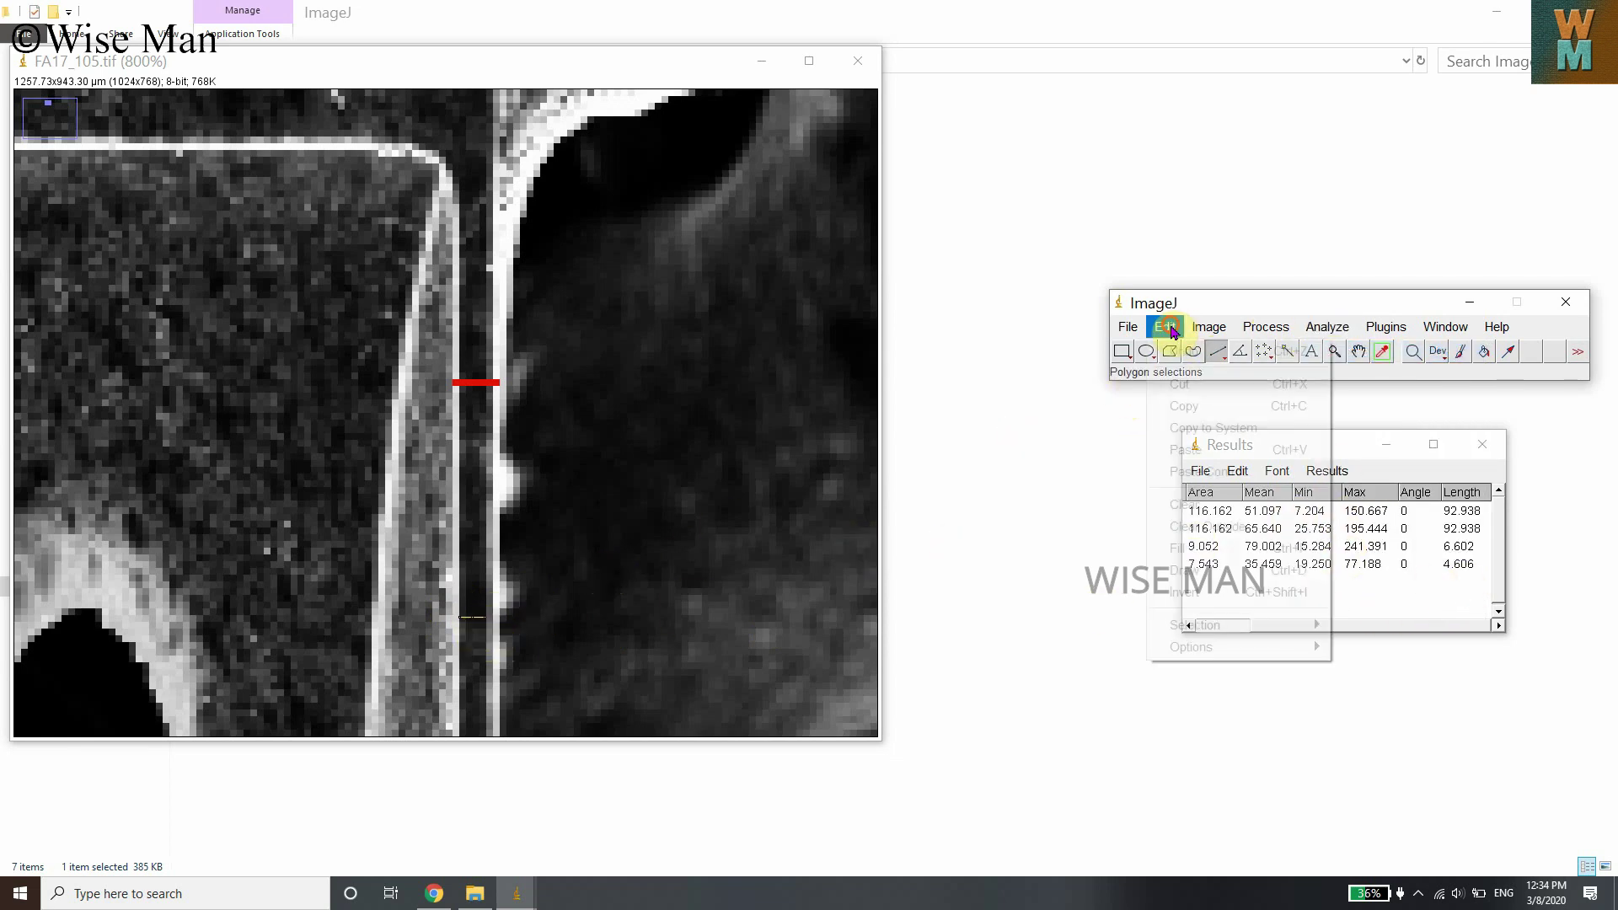
left_click(1214, 548)
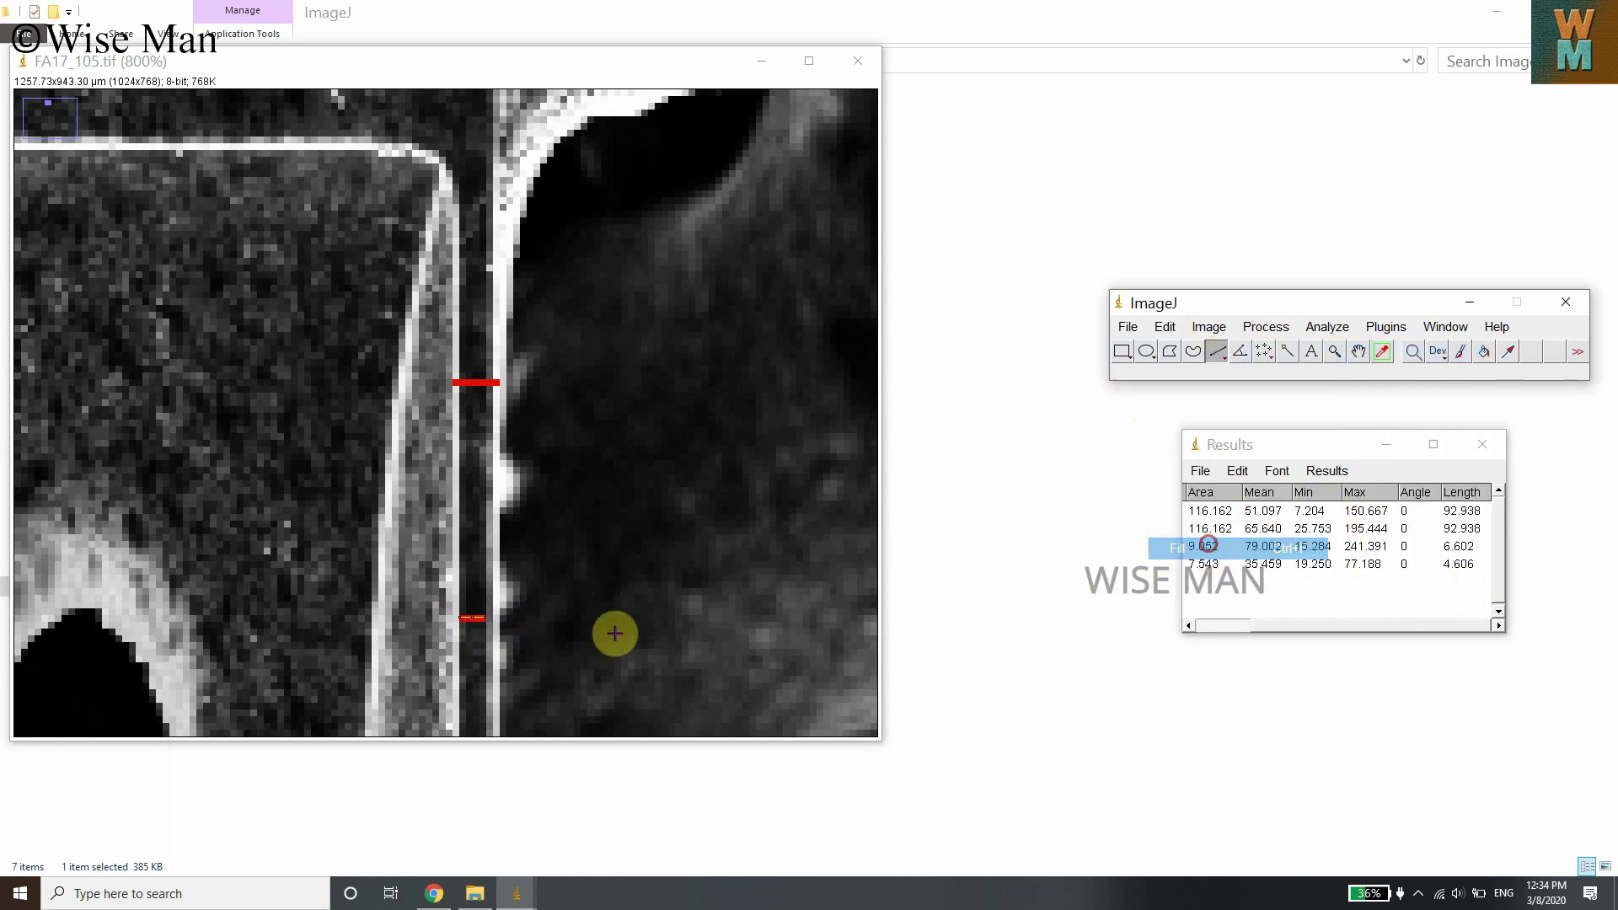
left_click(471, 626)
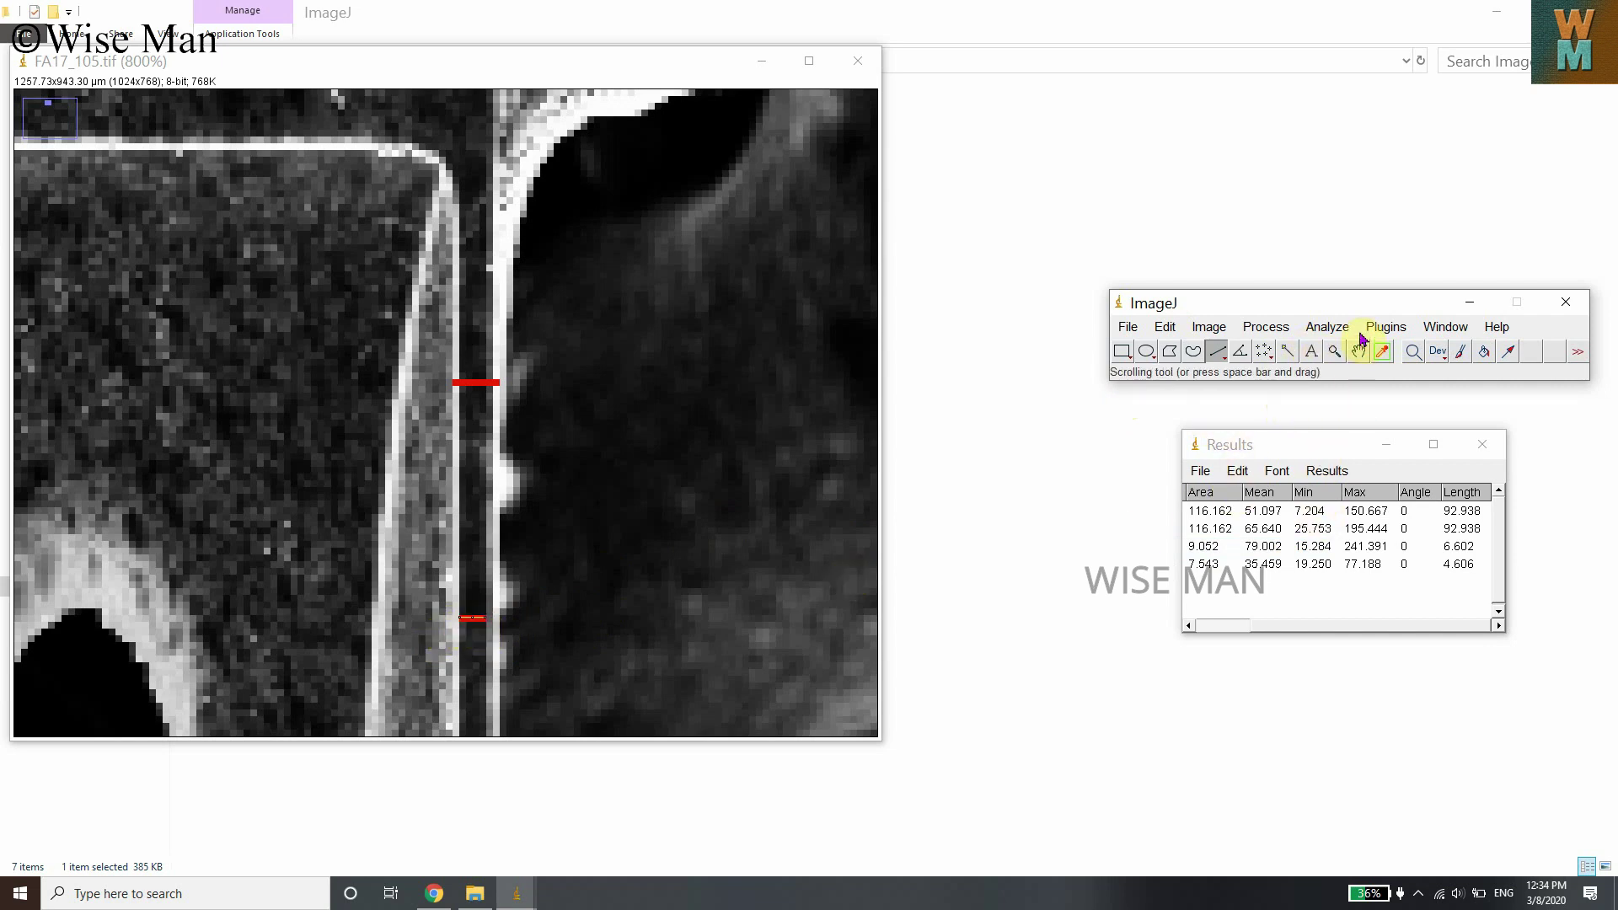
left_click(1328, 327)
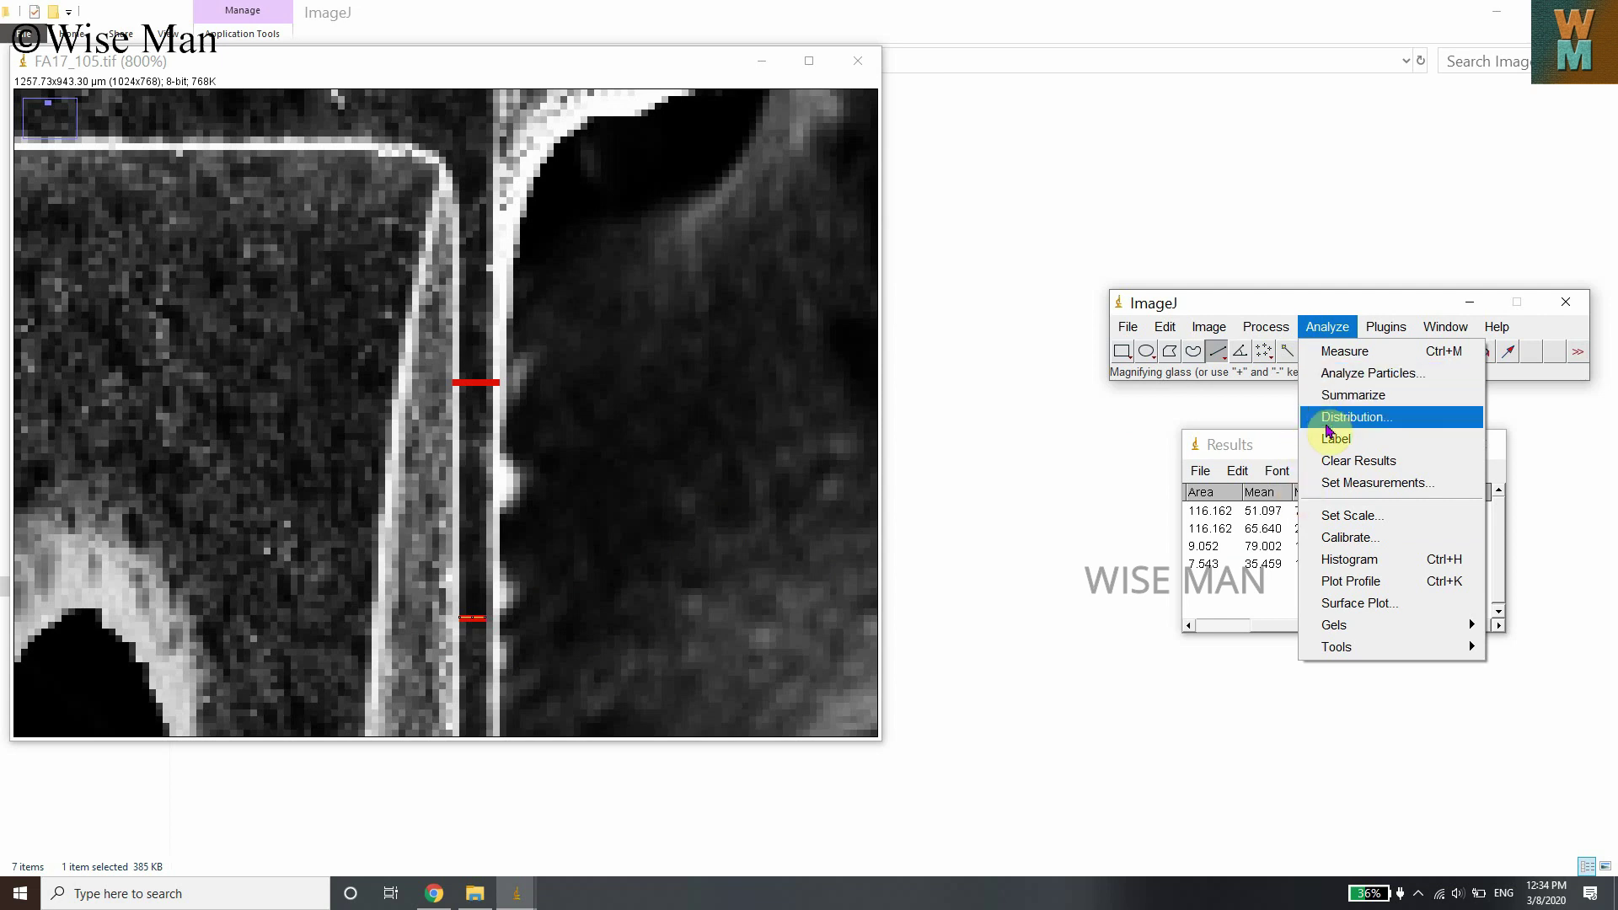
Step: Summarize all line measurements, giving mean length 49.271 and range 4.606–92.938 µm
left_click(1275, 480)
left_click(1316, 472)
left_click(1348, 517)
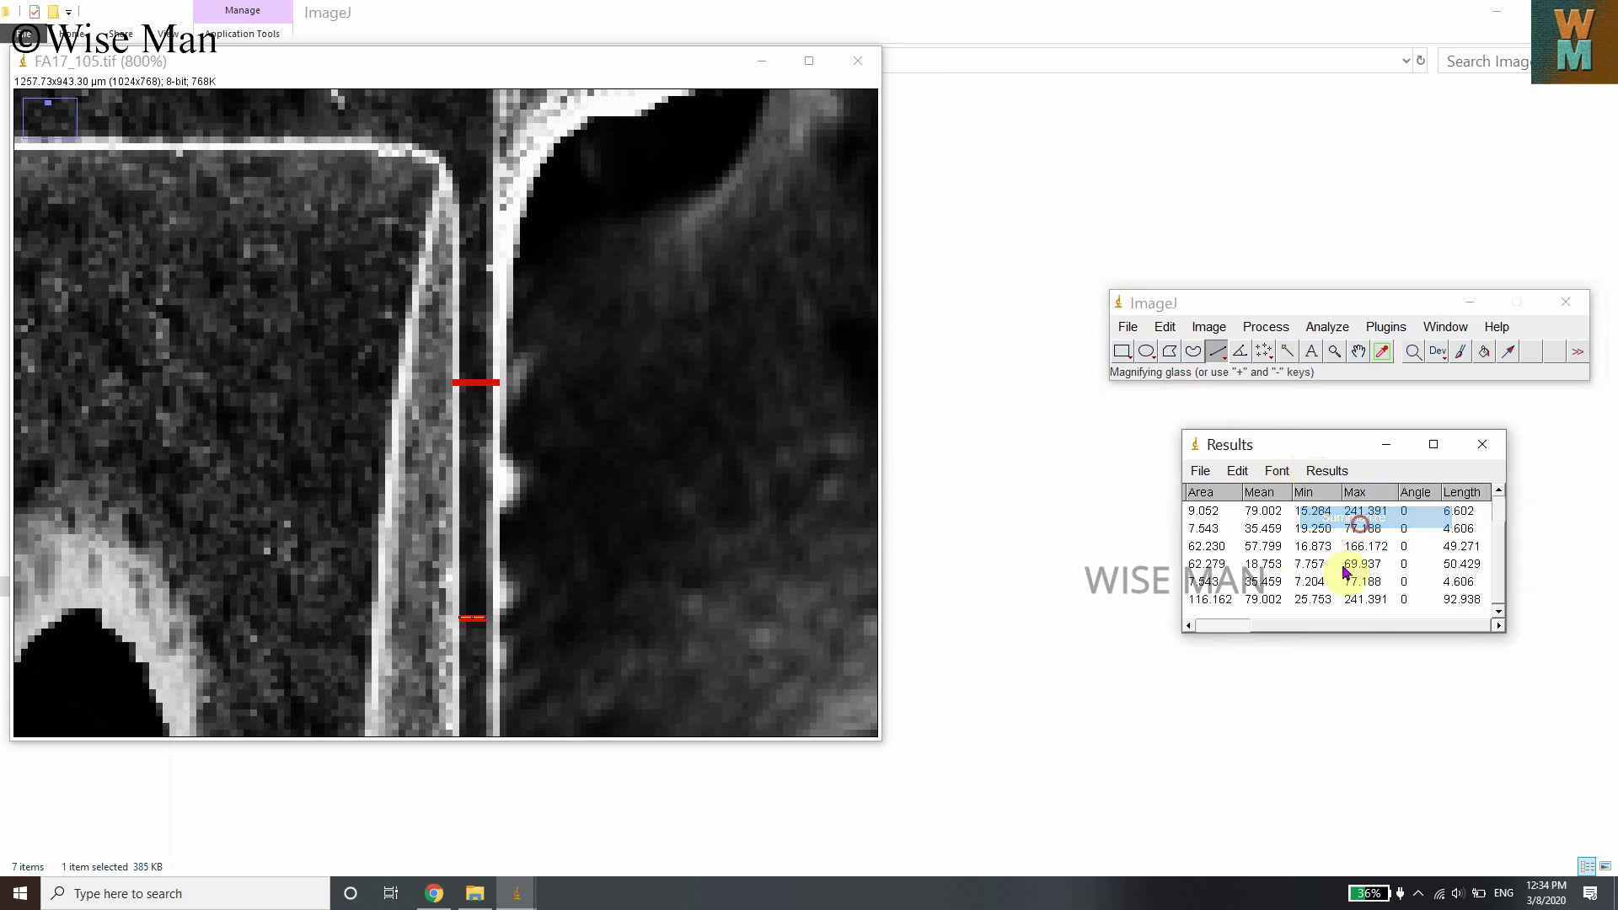
left_click_drag(1298, 628, 1239, 640)
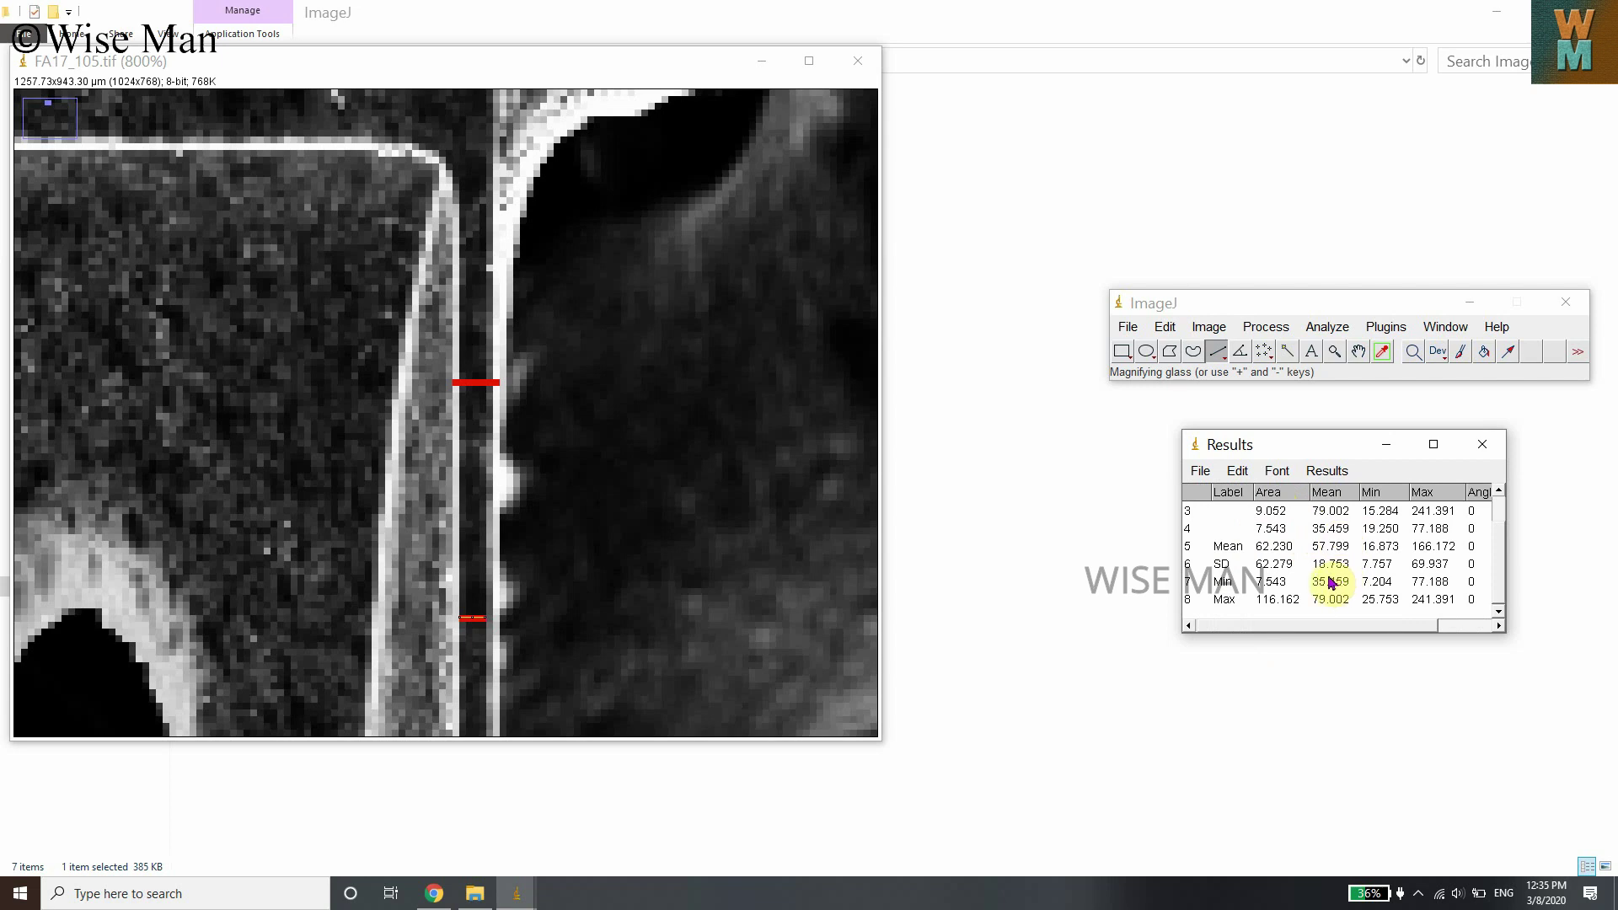
scroll(1319, 573, "up", 1)
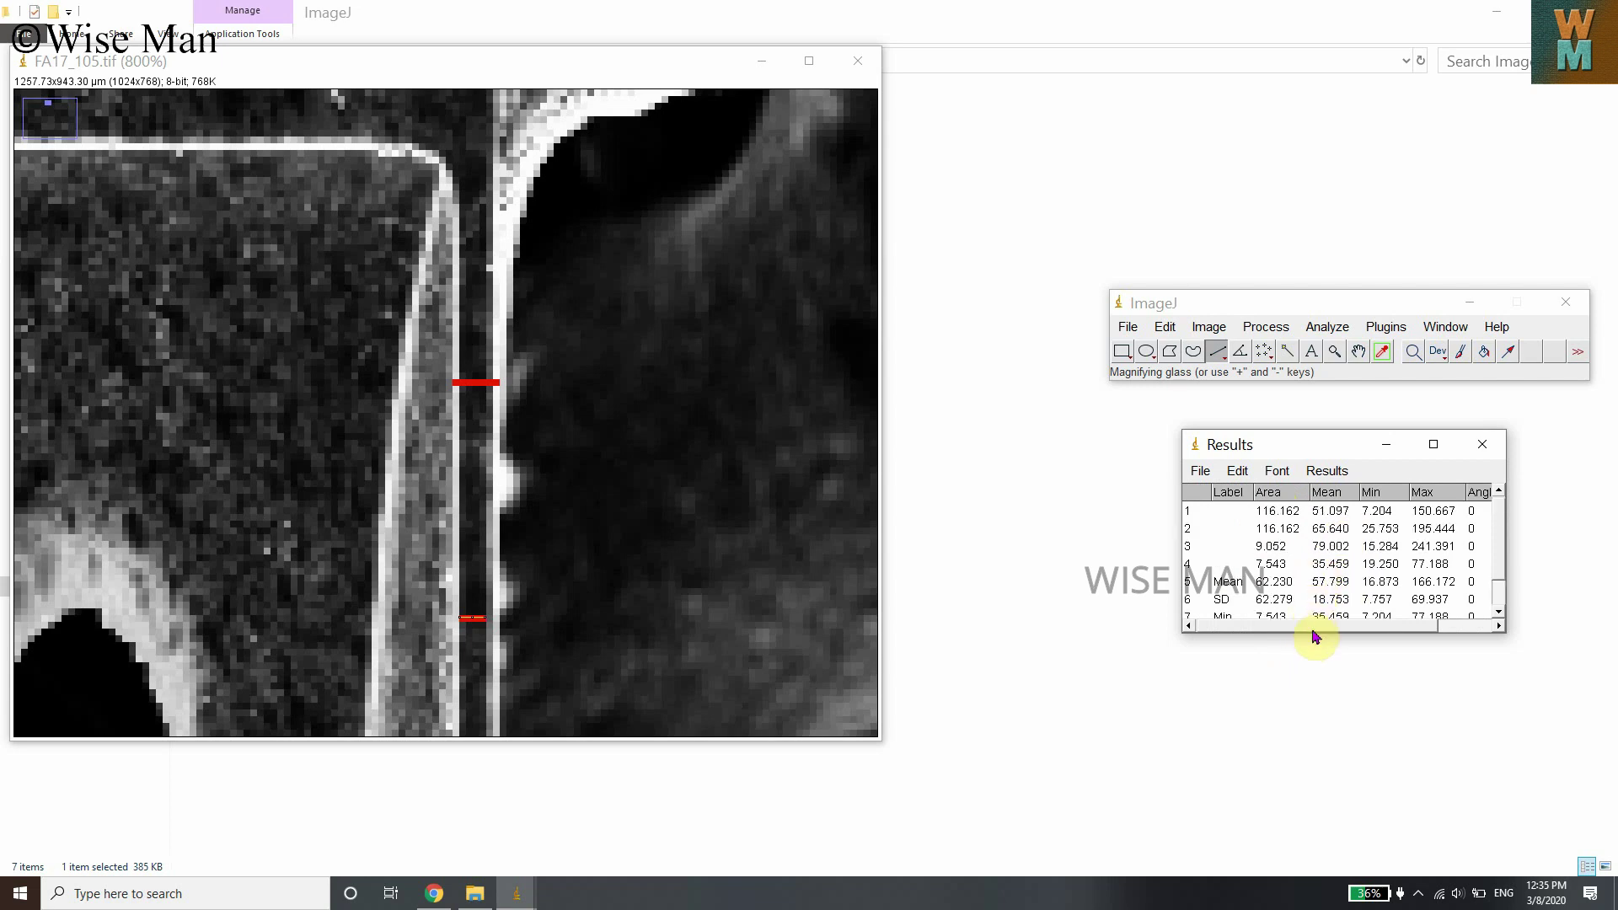
mouse_move(1314, 631)
left_mouse_down()
mouse_move(1383, 627)
mouse_move(1327, 632)
left_mouse_up()
scroll(1399, 565, "down", 1)
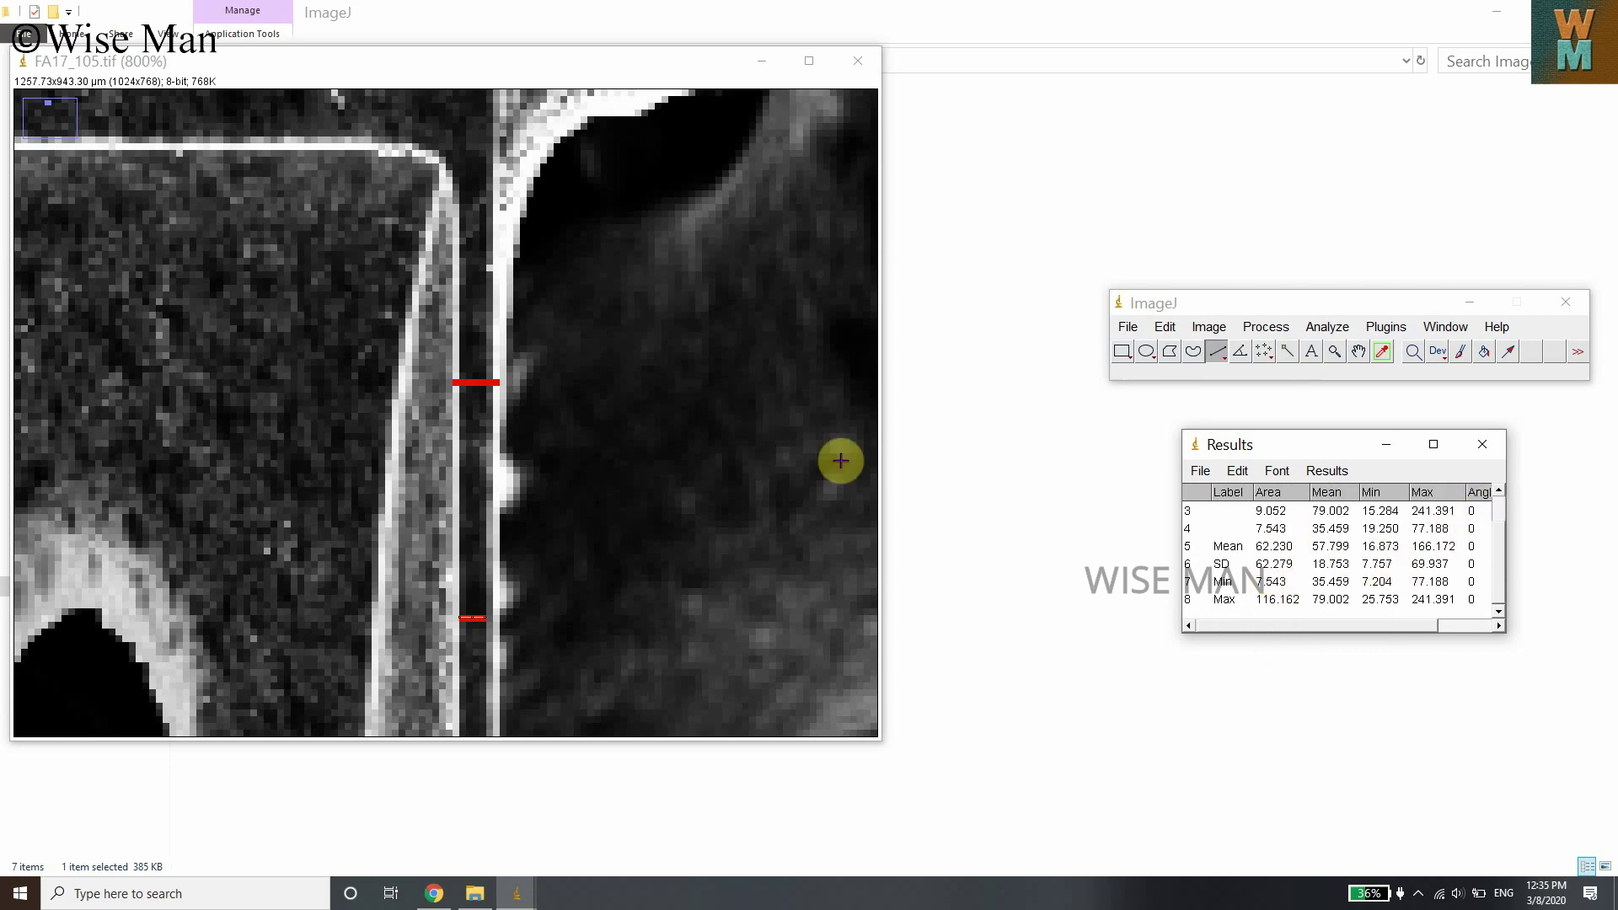
scroll(638, 563, "down", 2)
scroll(480, 585, "down", 10)
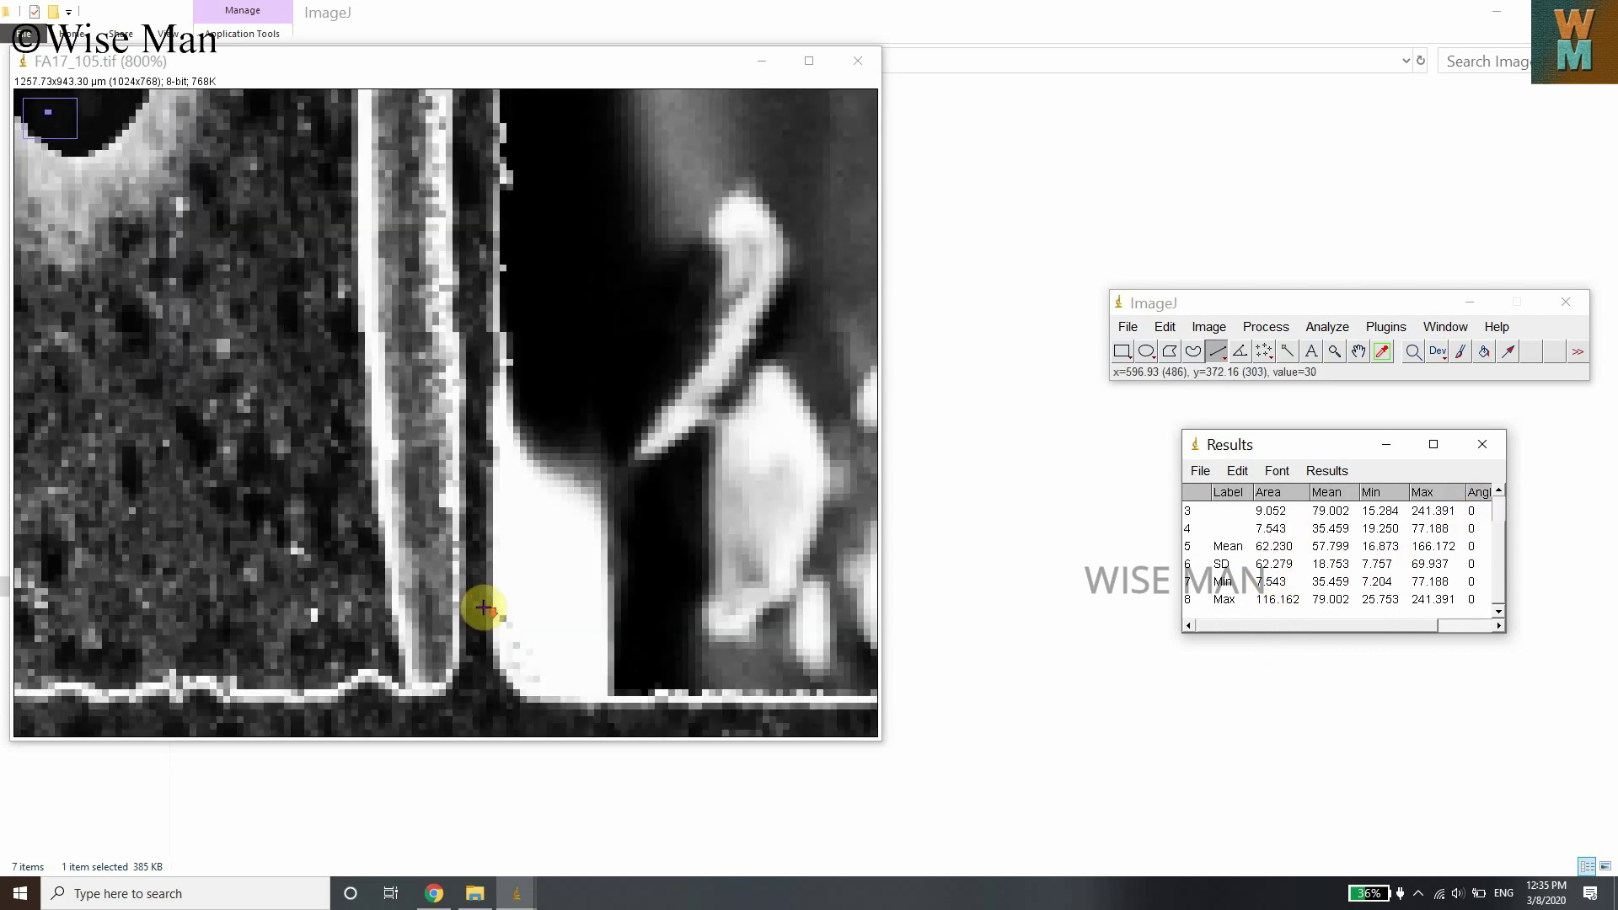
scroll(486, 596, "up", 4)
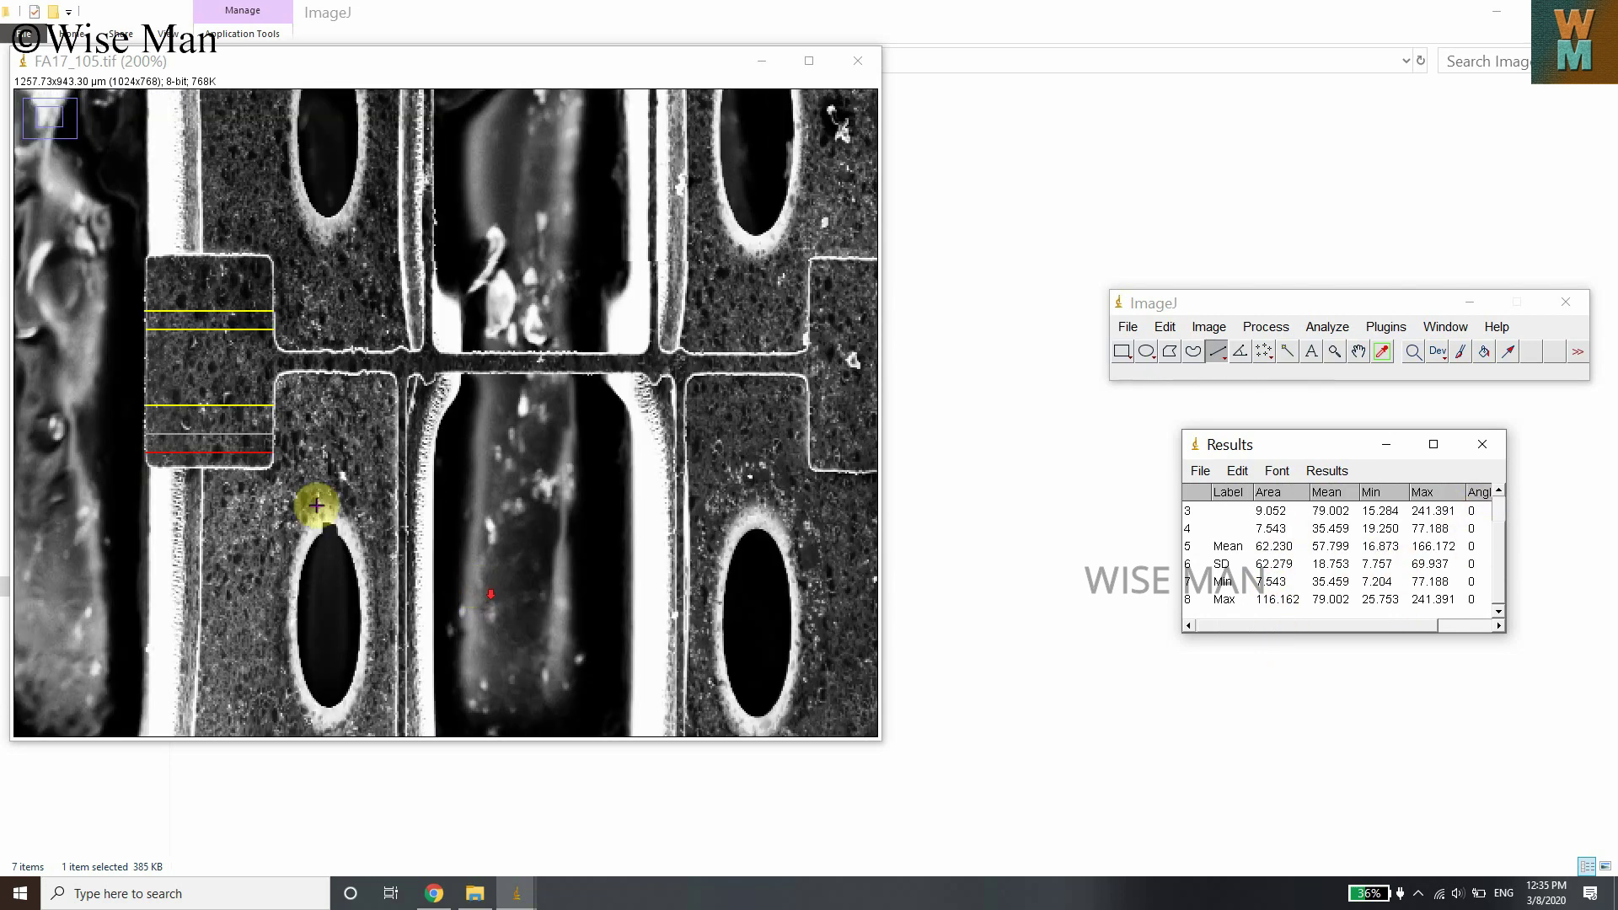
scroll(344, 462, "up", 1)
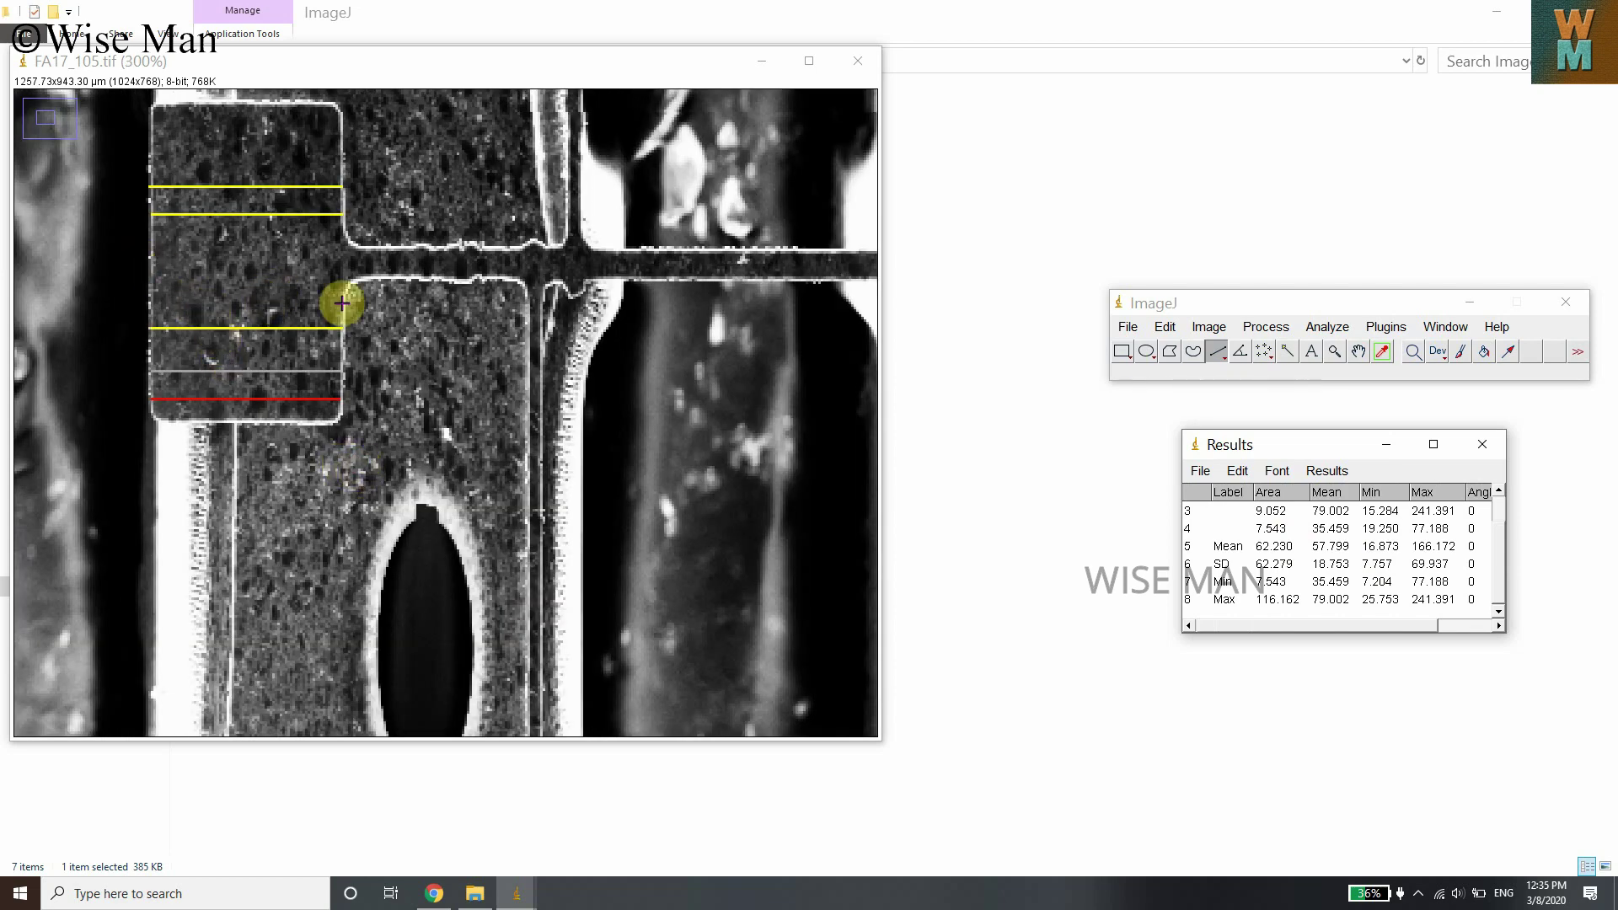